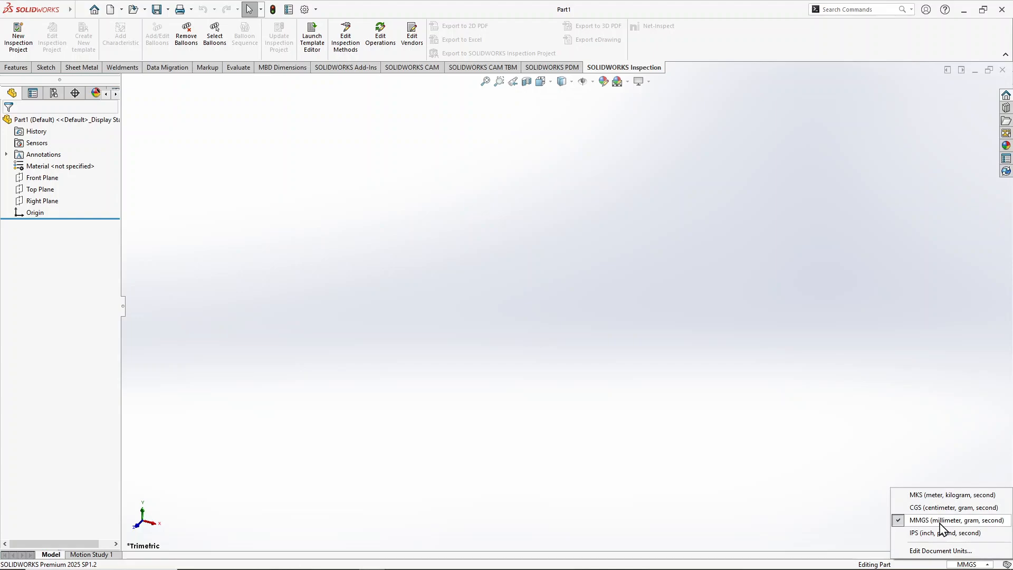
# Keep the document units as MMGS and start a new sketch on the Front Plane.
pyautogui.click(534, 377)
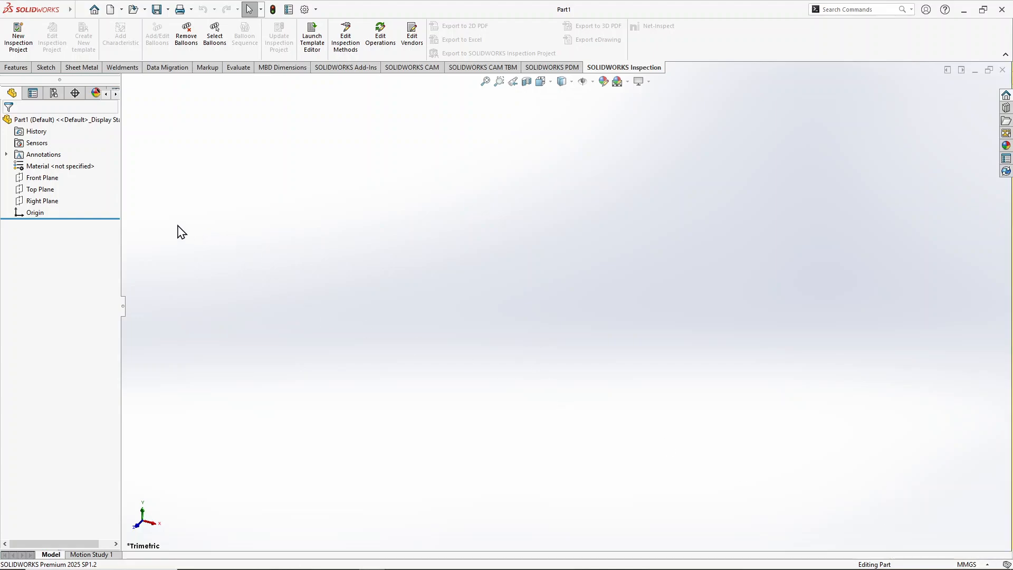
pyautogui.click(46, 179)
pyautogui.click(63, 166)
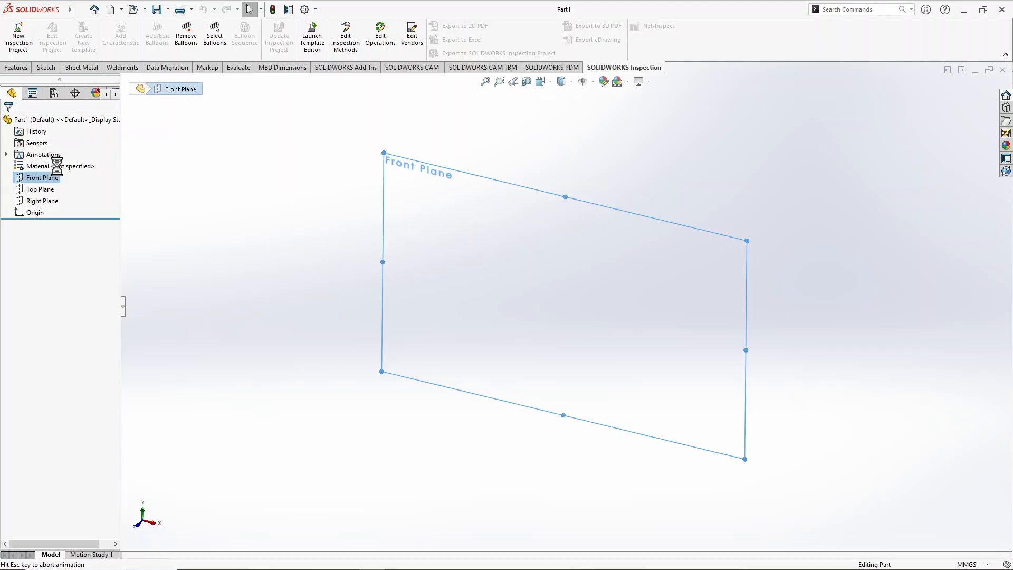
pyautogui.click(300, 217)
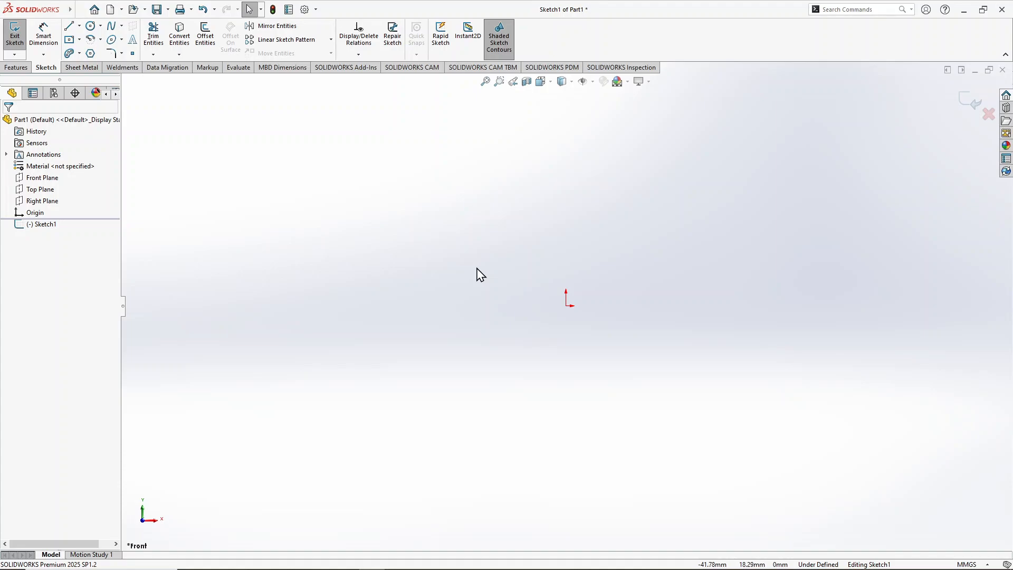
# Sketch a horizontal line about 58 mm long rightward from the origin, followed by a vertical line about 15 mm up from its end.
pyautogui.moveTo(474, 268); pyautogui.dragTo(462, 271, button='right')
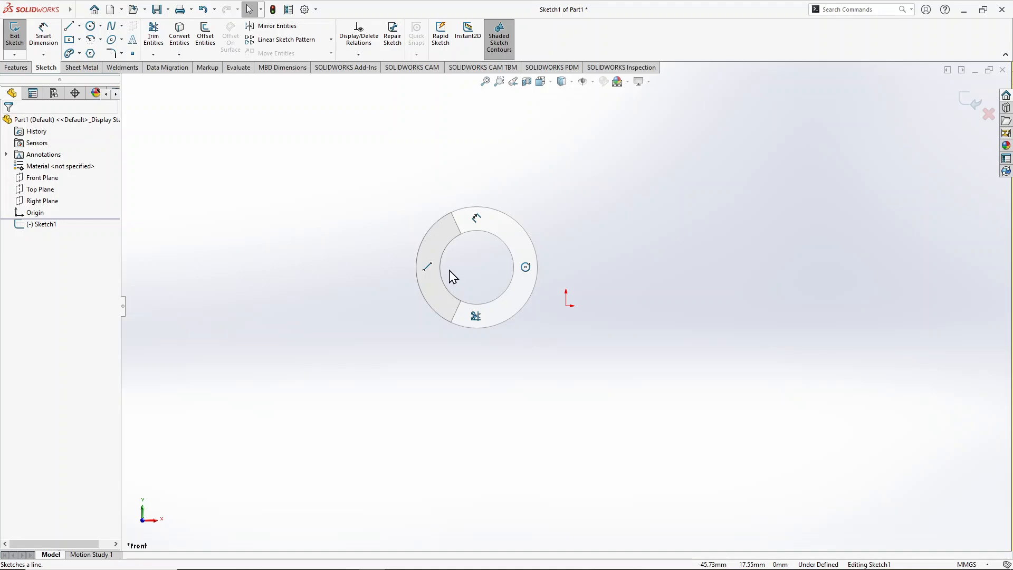
pyautogui.moveTo(438, 269); pyautogui.dragTo(426, 270, button='right')
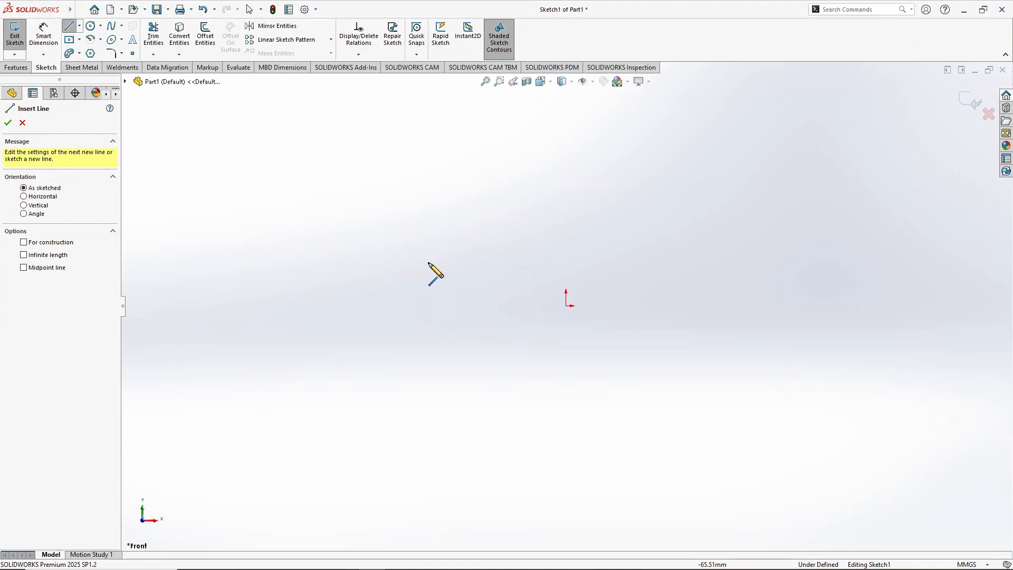
pyautogui.click(565, 306)
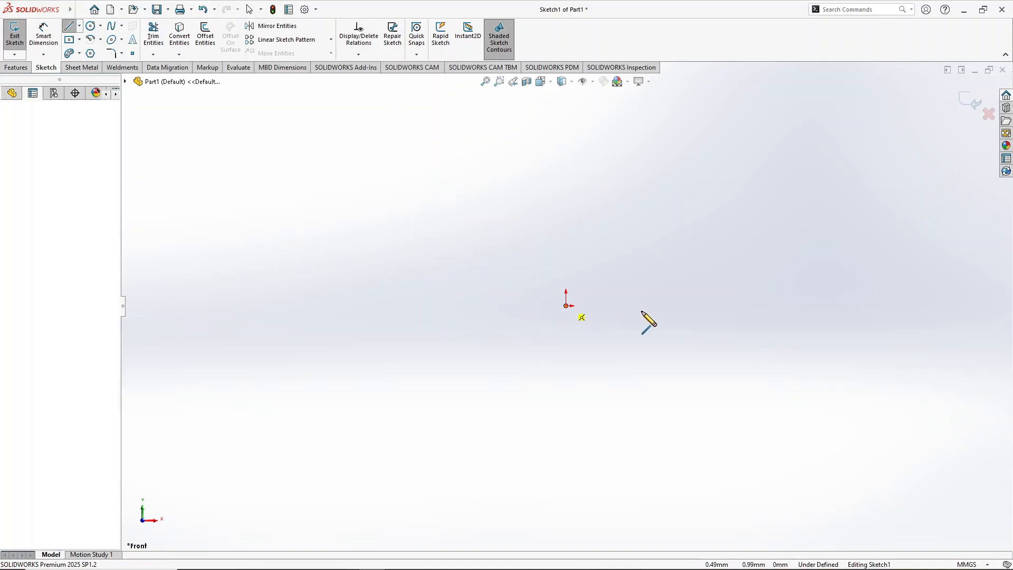
pyautogui.click(691, 305)
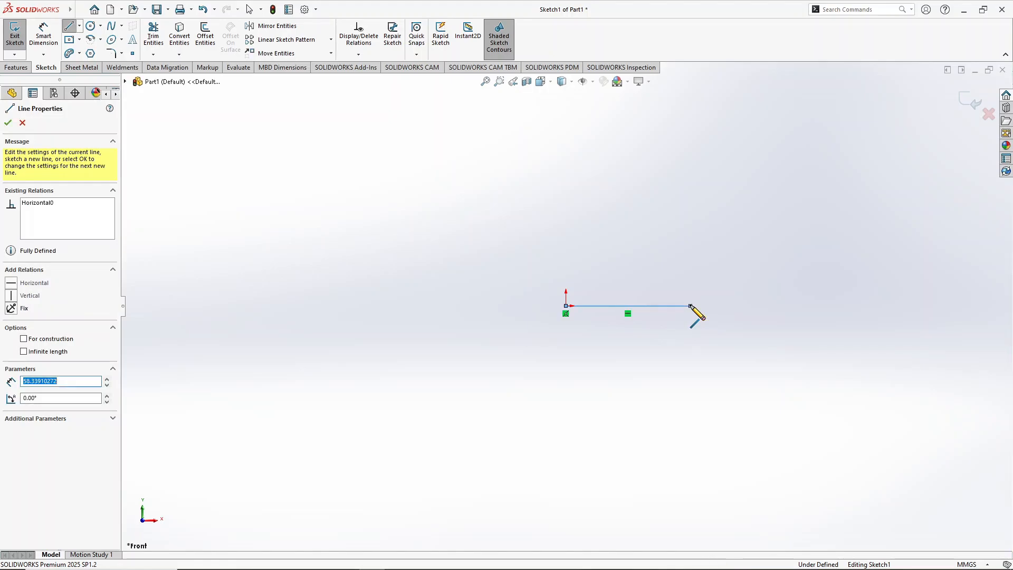
pyautogui.click(691, 274)
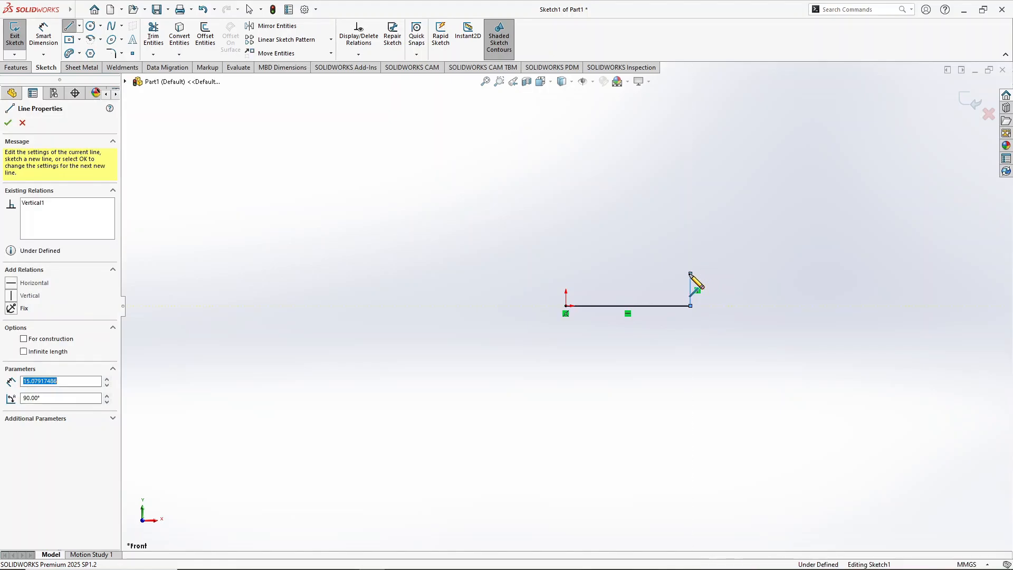
pyautogui.rightClick(628, 244)
pyautogui.click(640, 249)
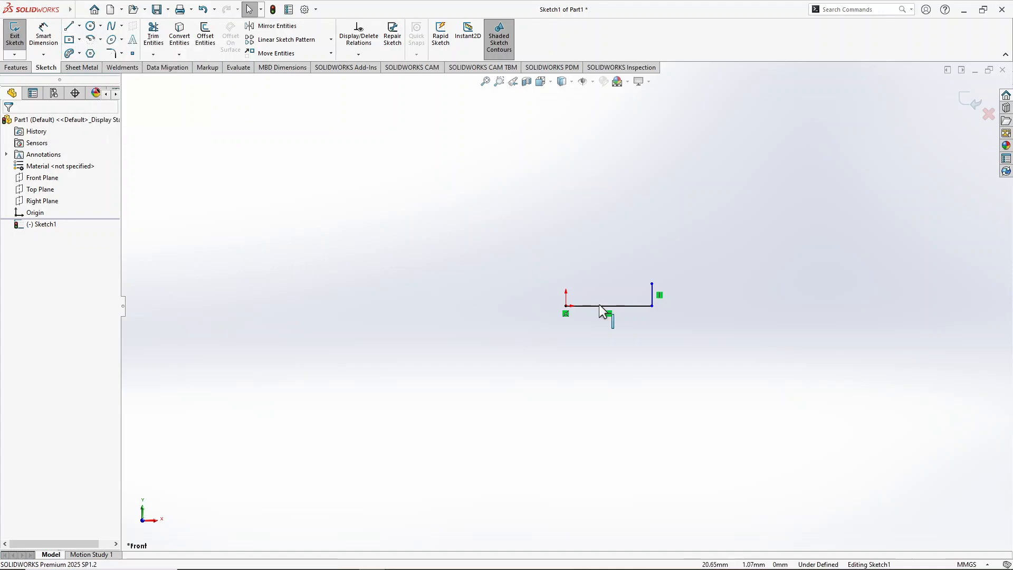
# Sketch a vertical line about 94 mm long upward from the origin.
pyautogui.scroll(2, 604, 277)
pyautogui.scroll(-1, 590, 242)
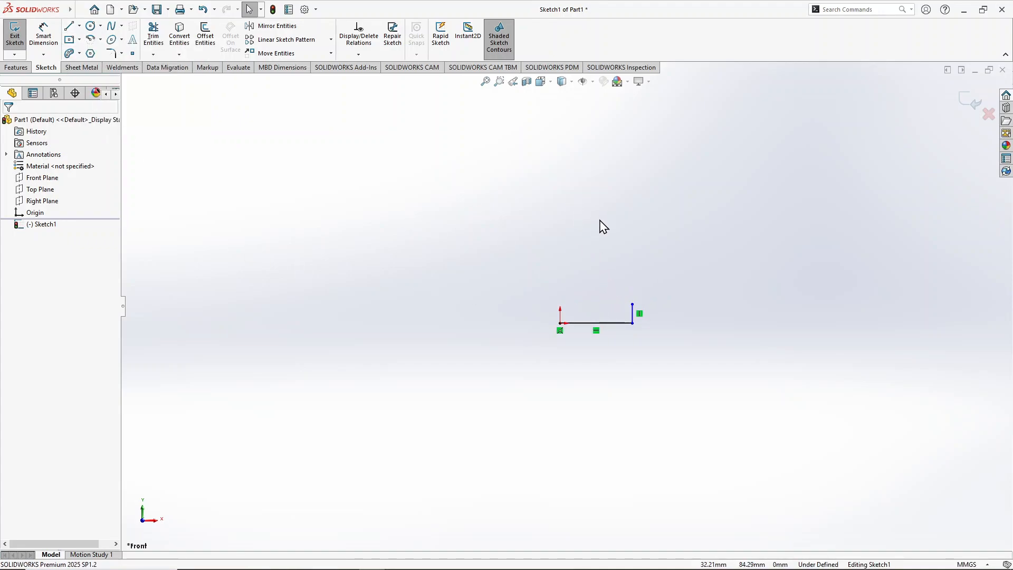
pyautogui.press('l')
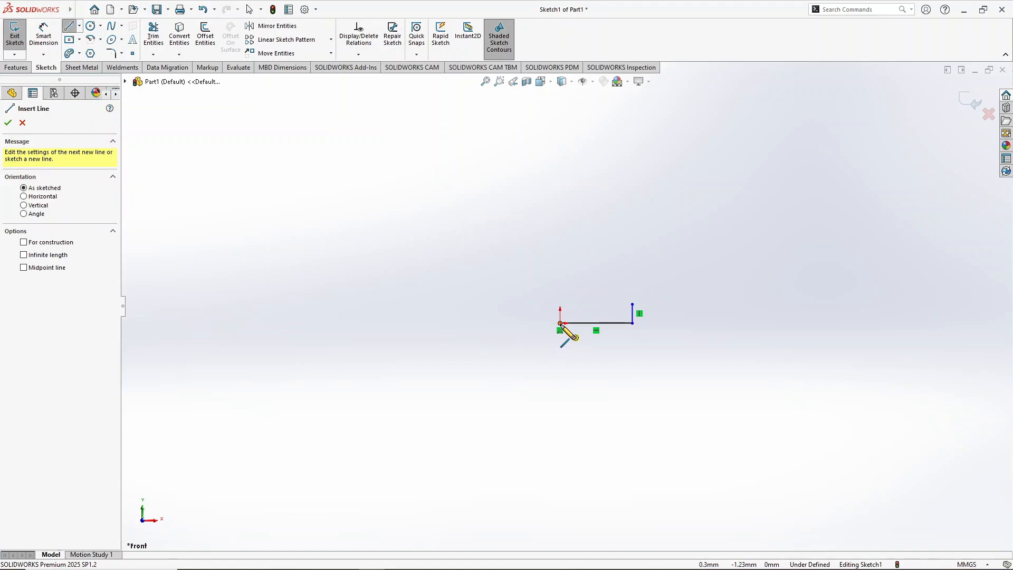
pyautogui.click(561, 323)
pyautogui.click(560, 206)
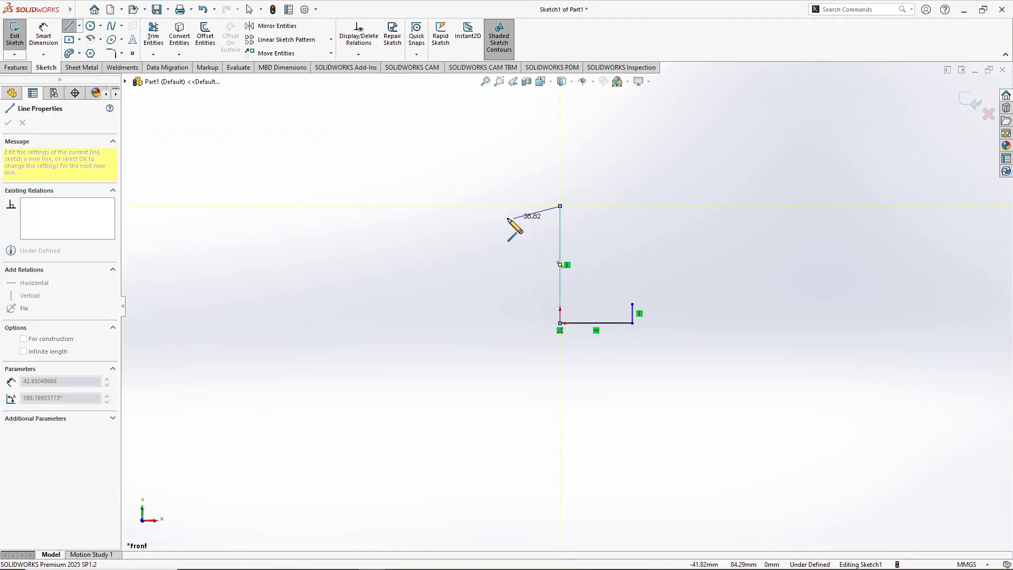
pyautogui.rightClick(510, 218)
pyautogui.click(525, 228)
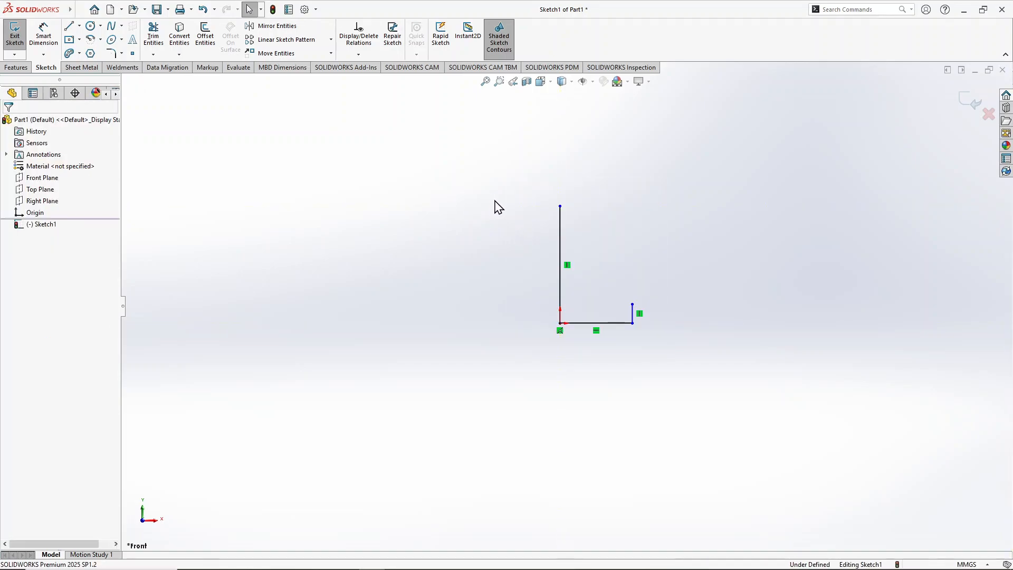
# Sketch two concentric circles centred on the tall vertical line's upper endpoint, the inner one with a radius of about 13 mm.
pyautogui.press('c')
pyautogui.click(560, 206)
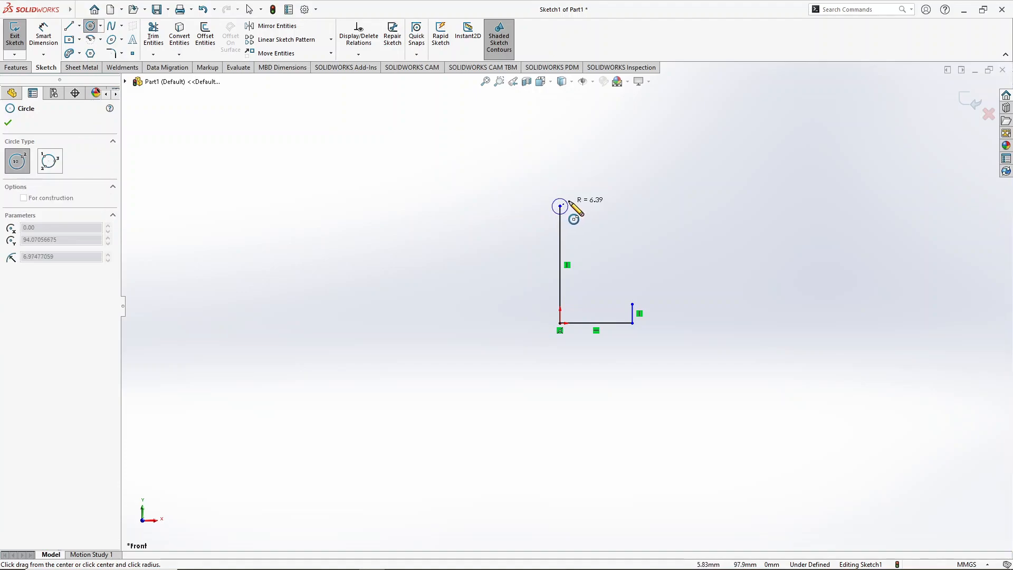
pyautogui.click(576, 206)
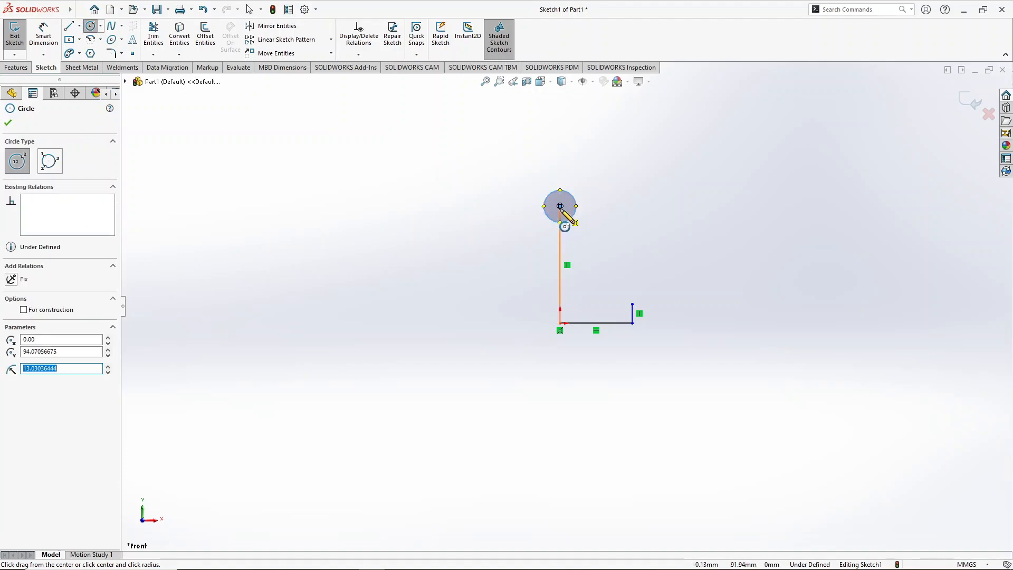
pyautogui.click(560, 206)
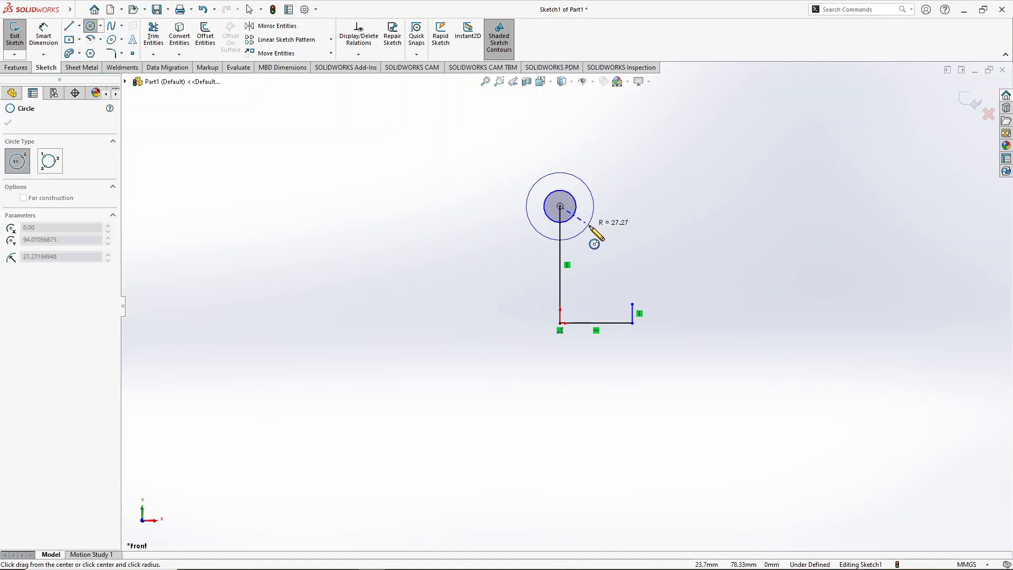
pyautogui.click(591, 224)
# Dimension the tall vertical line from the origin to the circle centre as 25 mm.
pyautogui.moveTo(484, 312); pyautogui.dragTo(485, 277, button='right')
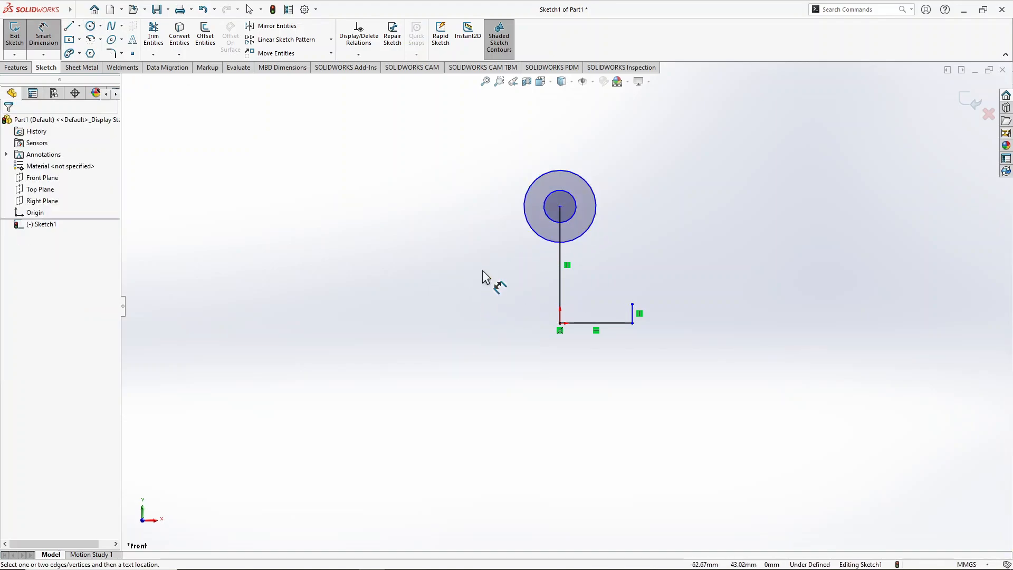
pyautogui.click(561, 289)
pyautogui.click(531, 284)
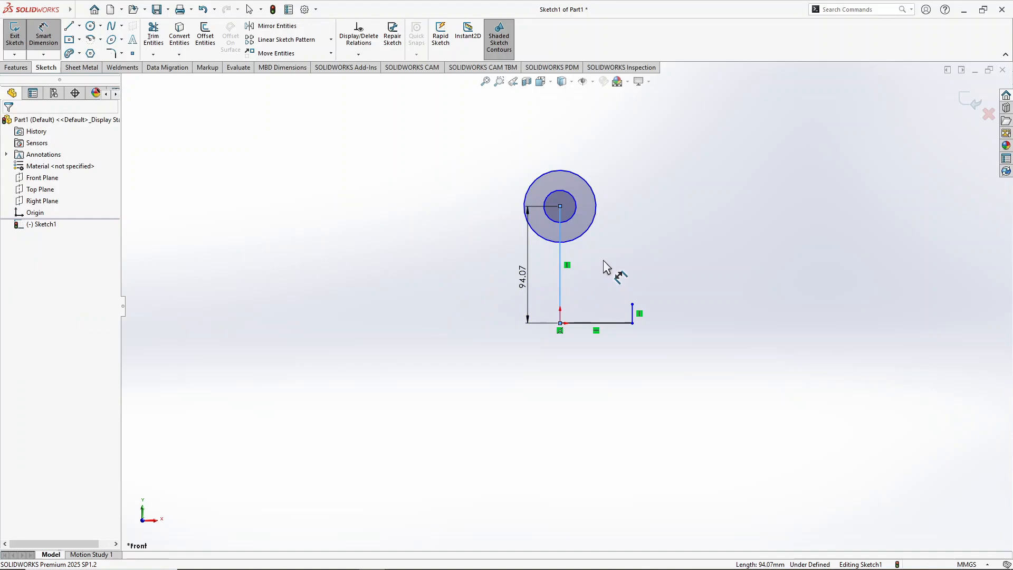
pyautogui.write('25')
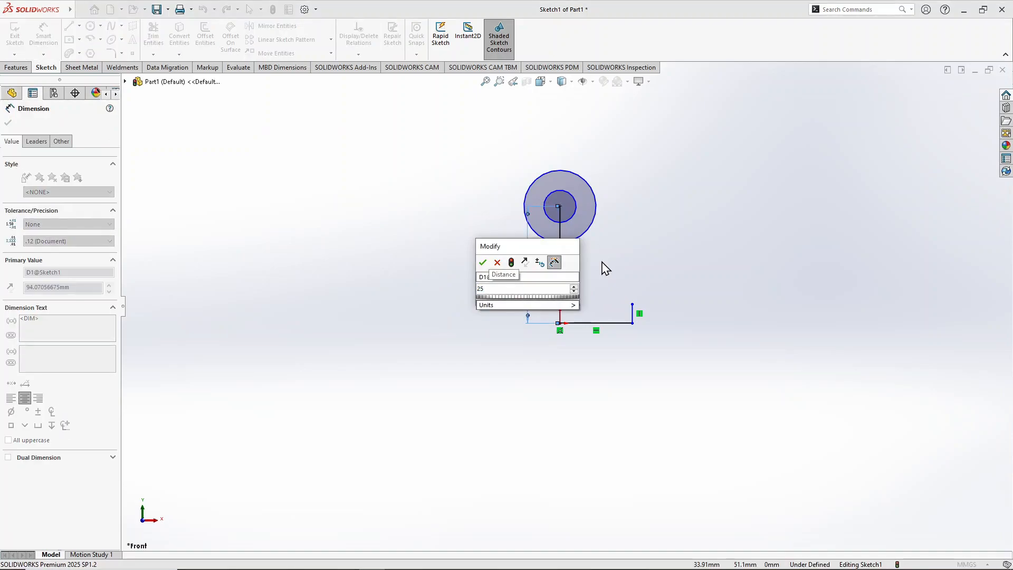
pyautogui.press('Return')
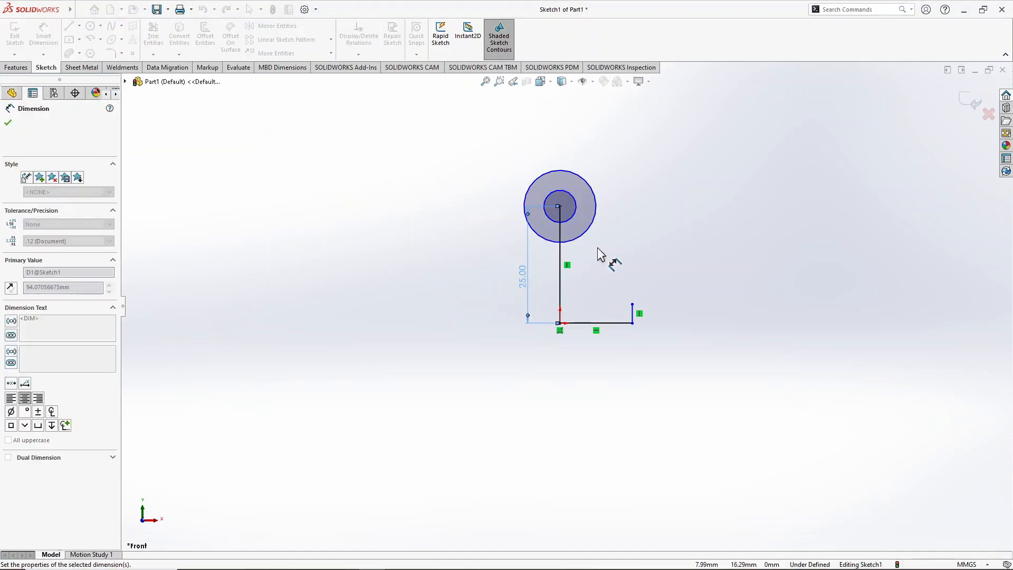
# Dimension the inner circle's diameter as 6 mm and the outer circle's diameter as 12 mm.
pyautogui.click(575, 213)
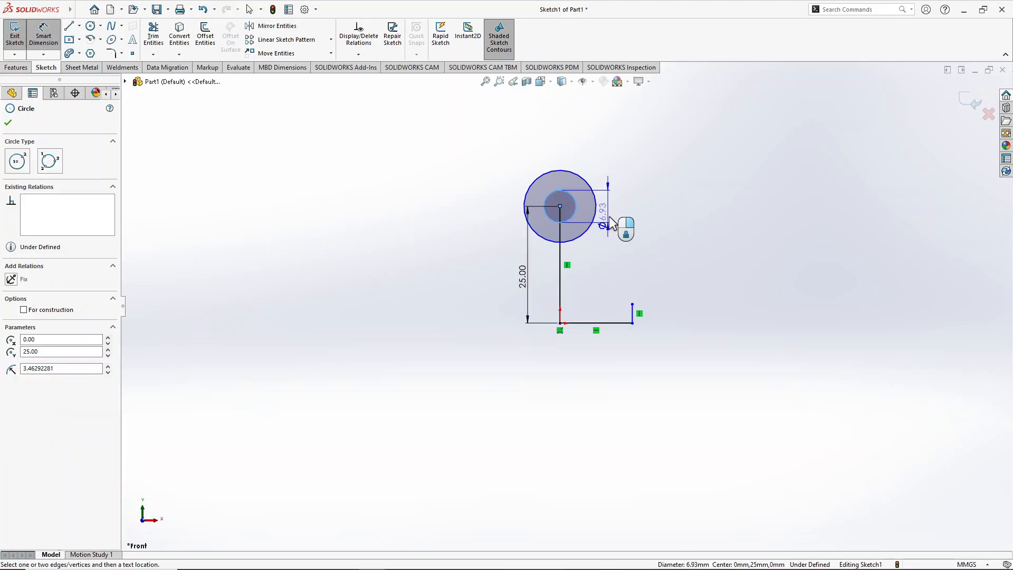
pyautogui.click(609, 217)
pyautogui.write('6')
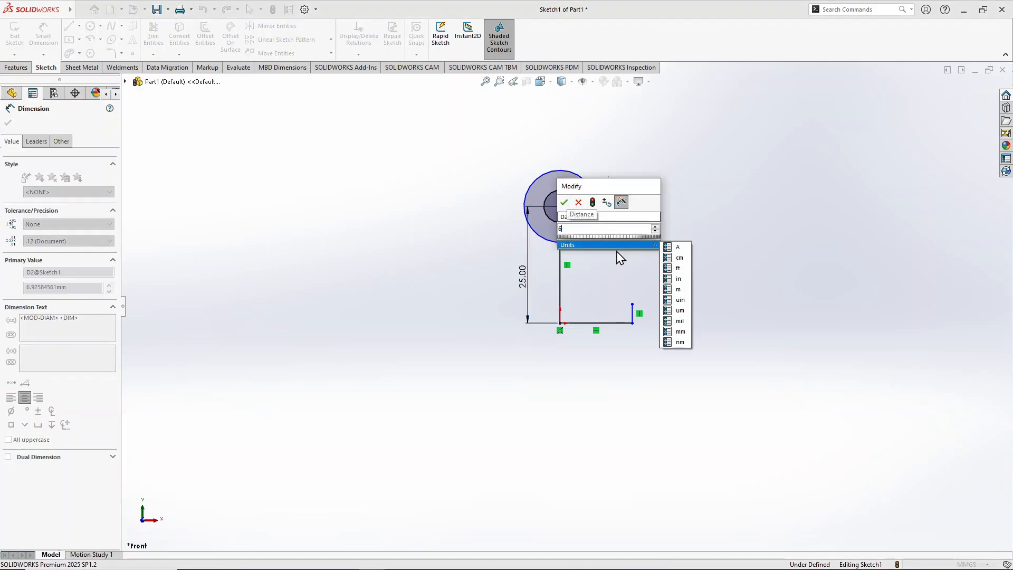
pyautogui.press('Return')
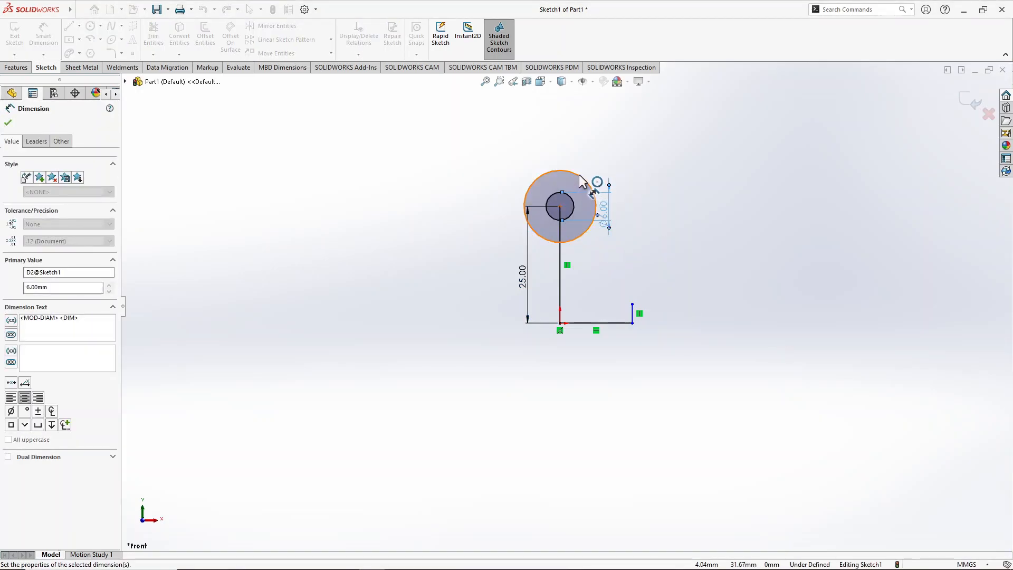
pyautogui.click(578, 174)
pyautogui.click(606, 165)
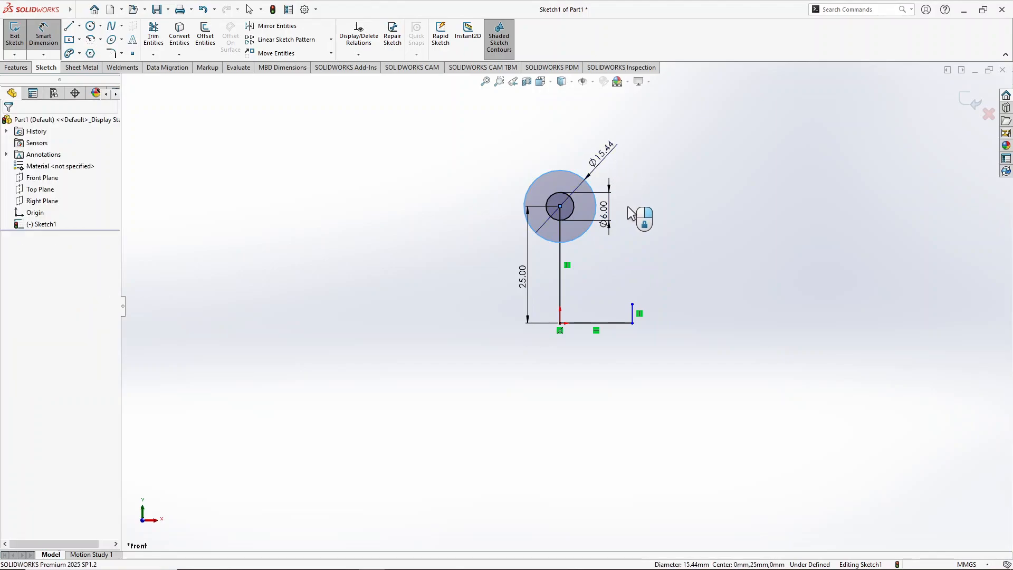
pyautogui.write('12')
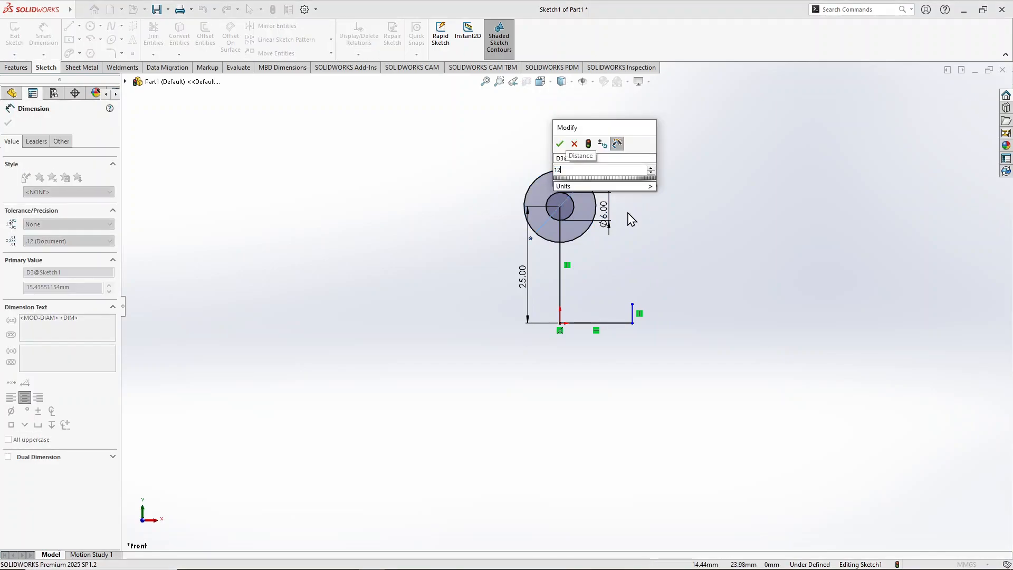
pyautogui.press('Return')
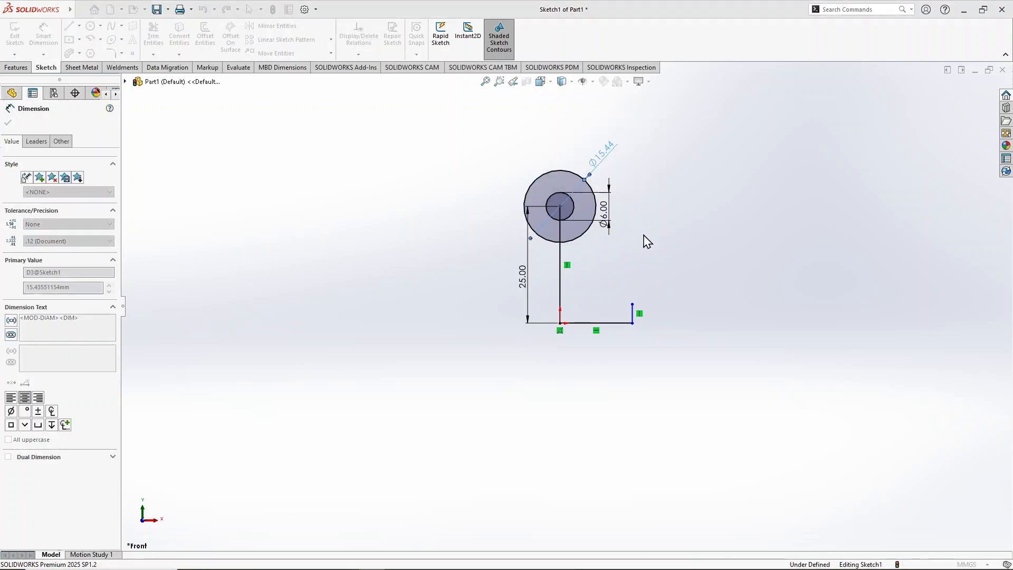
# Dimension the horizontal base line as 13 mm and the short vertical line at its right end as 4 mm.
pyautogui.click(605, 325)
pyautogui.click(604, 356)
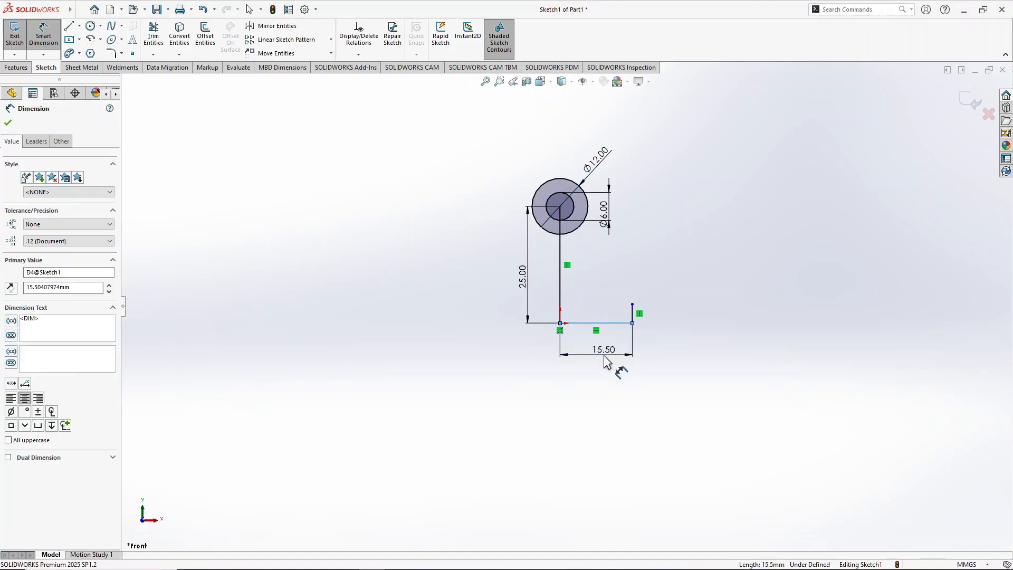
pyautogui.write('13')
pyautogui.press('Return')
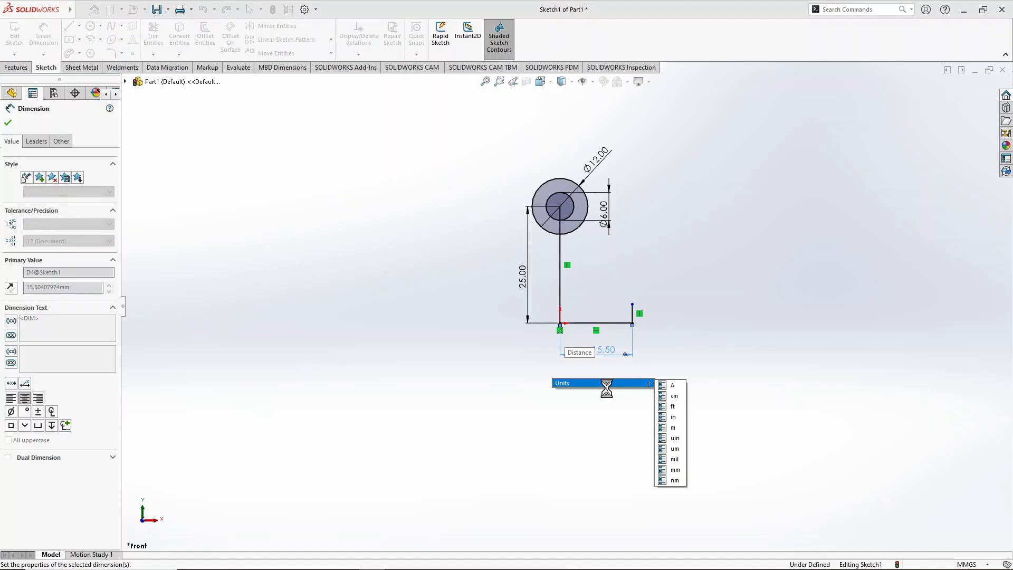
pyautogui.click(623, 317)
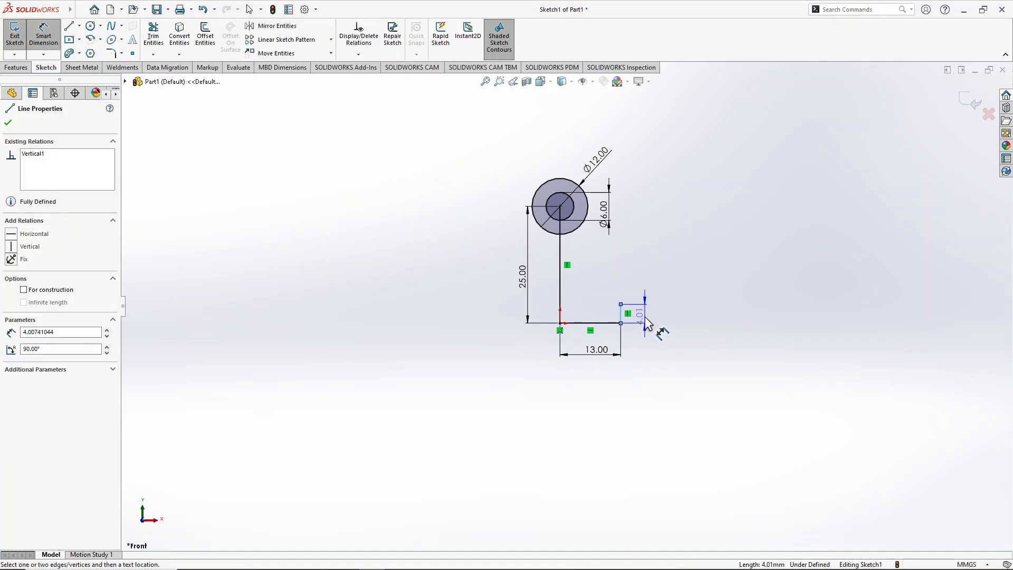
pyautogui.click(650, 369)
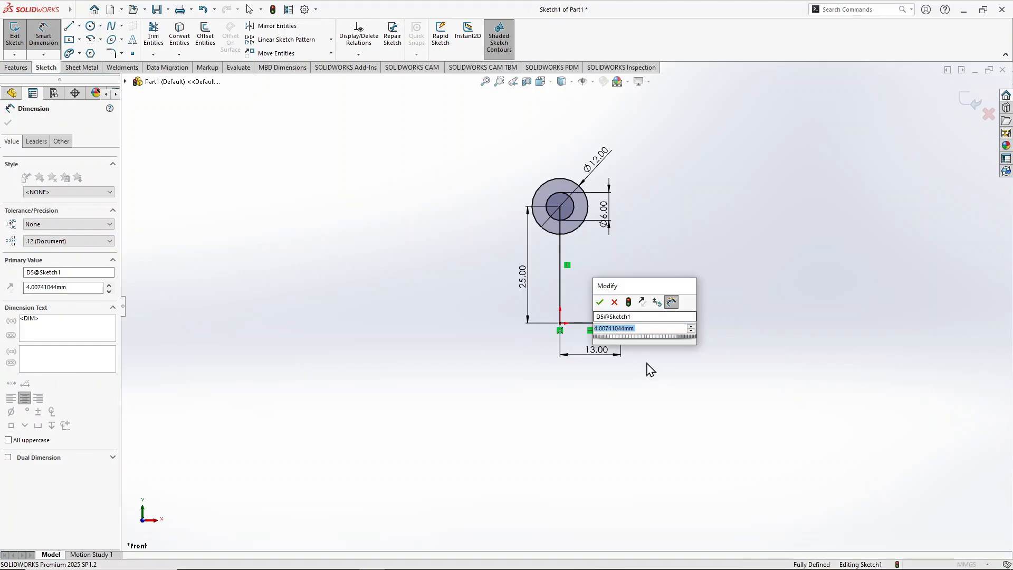
pyautogui.write('4')
pyautogui.press('Return')
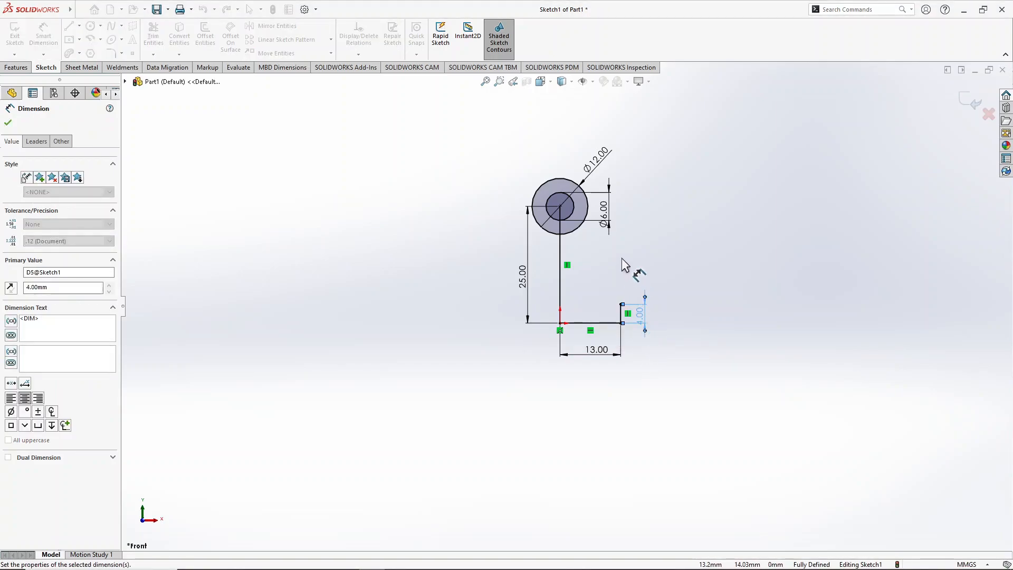
# Sketch a sloped line from the short vertical line's upper endpoint up to a free point just right of the outer circle.
pyautogui.scroll(-2, 622, 260)
pyautogui.moveTo(682, 279); pyautogui.dragTo(648, 294, button='right')
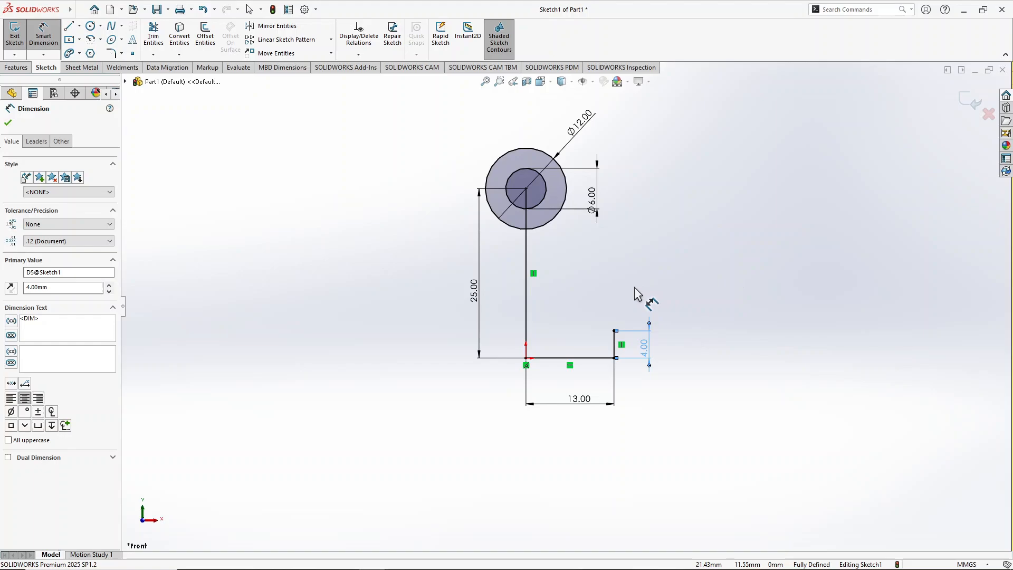
pyautogui.click(614, 331)
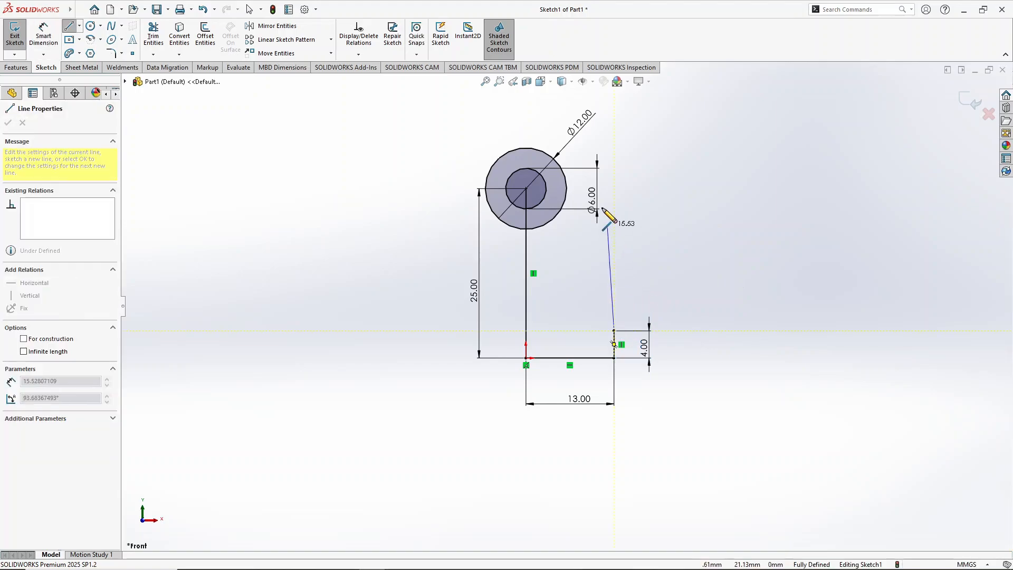
pyautogui.click(579, 151)
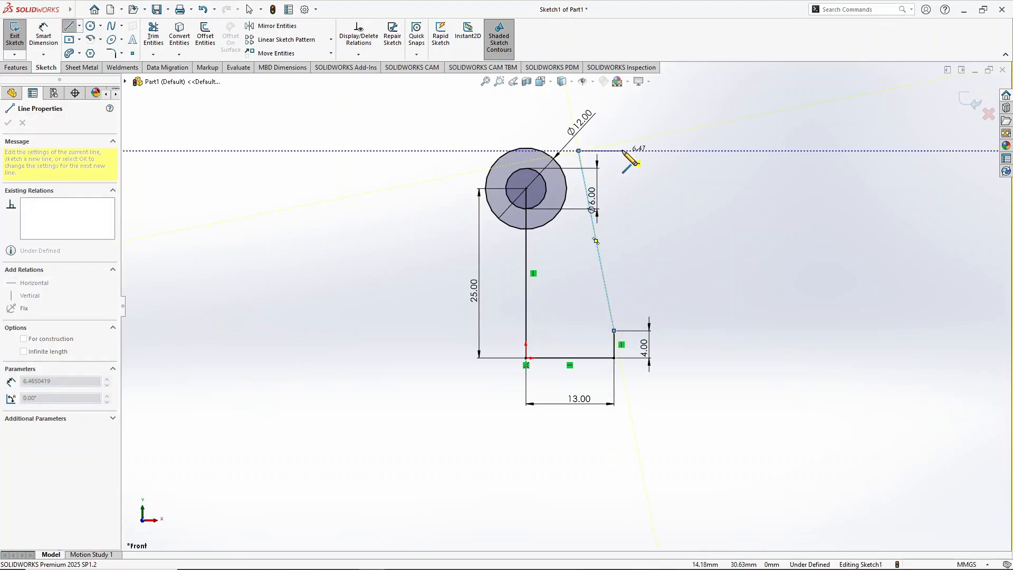
pyautogui.rightClick(629, 156)
pyautogui.click(631, 159)
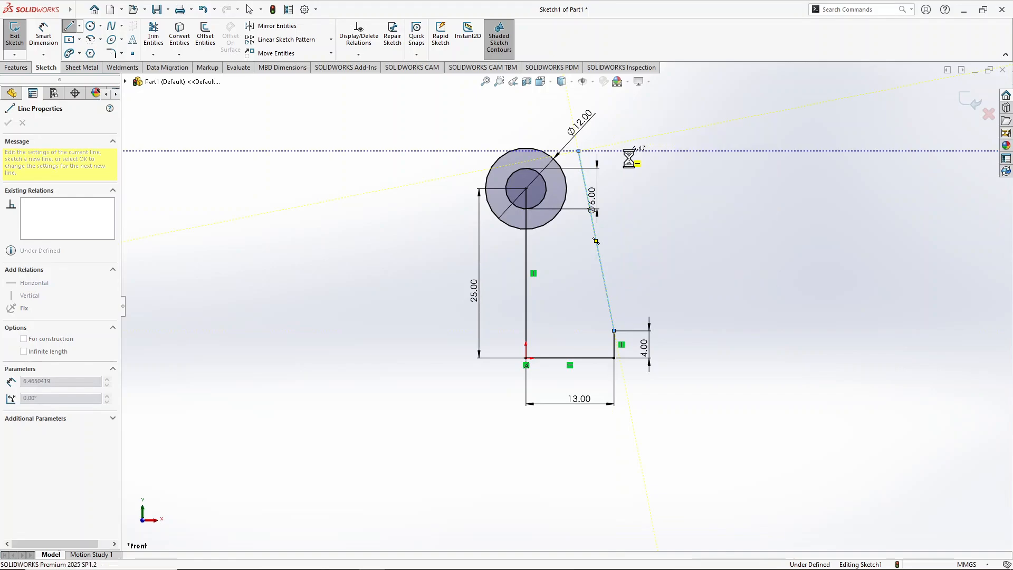
# Add a tangent relation between the sloped line and the outer circle.
pyautogui.click(584, 167)
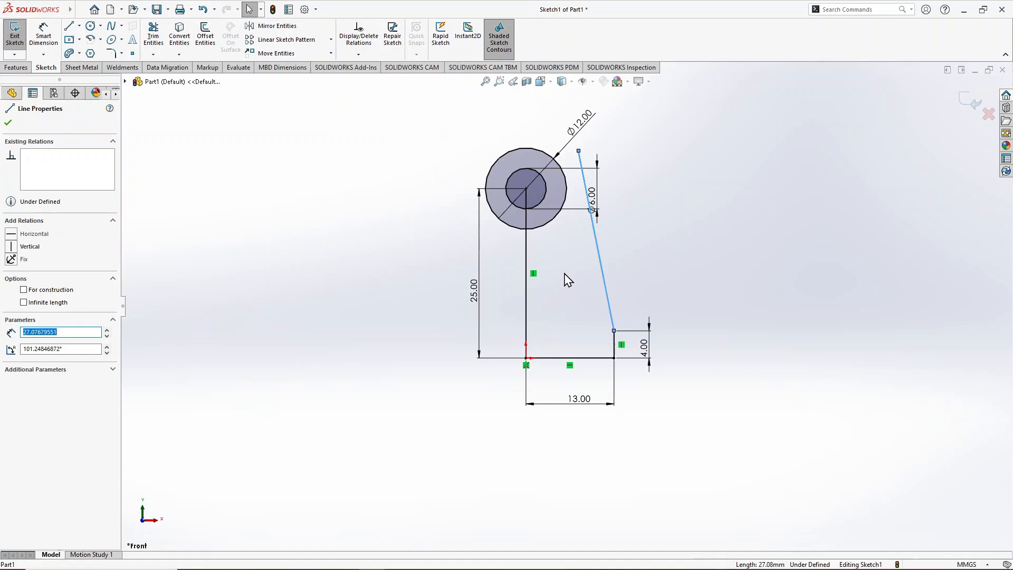
pyautogui.keyDown('ctrl'); pyautogui.click(566, 196); pyautogui.keyUp('ctrl')
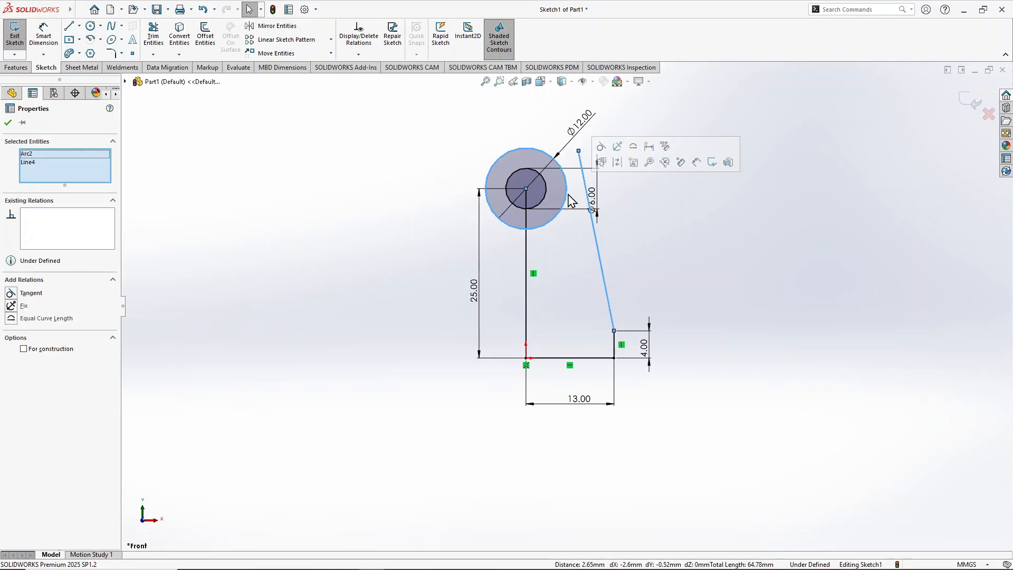
pyautogui.click(602, 148)
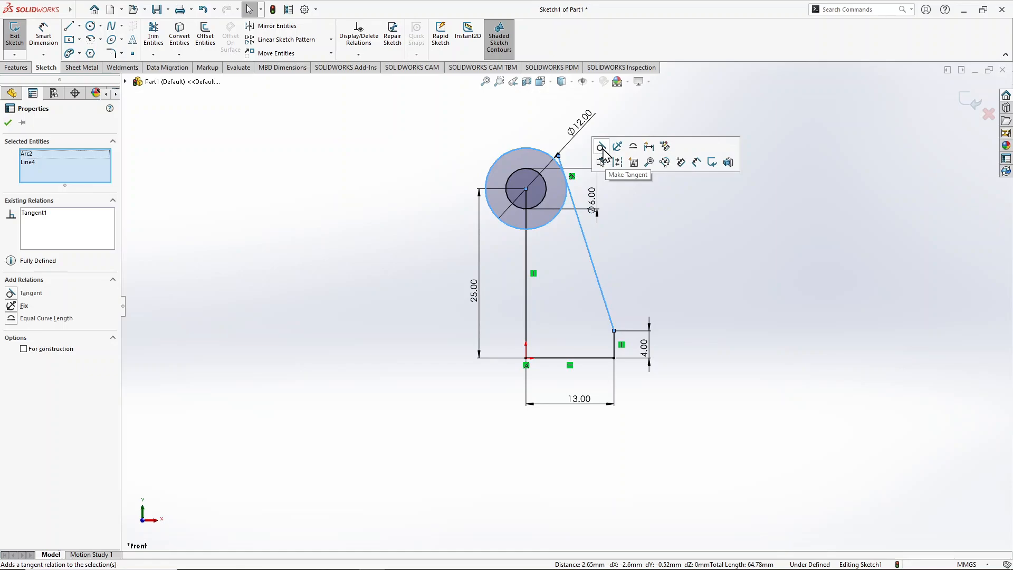
pyautogui.click(643, 185)
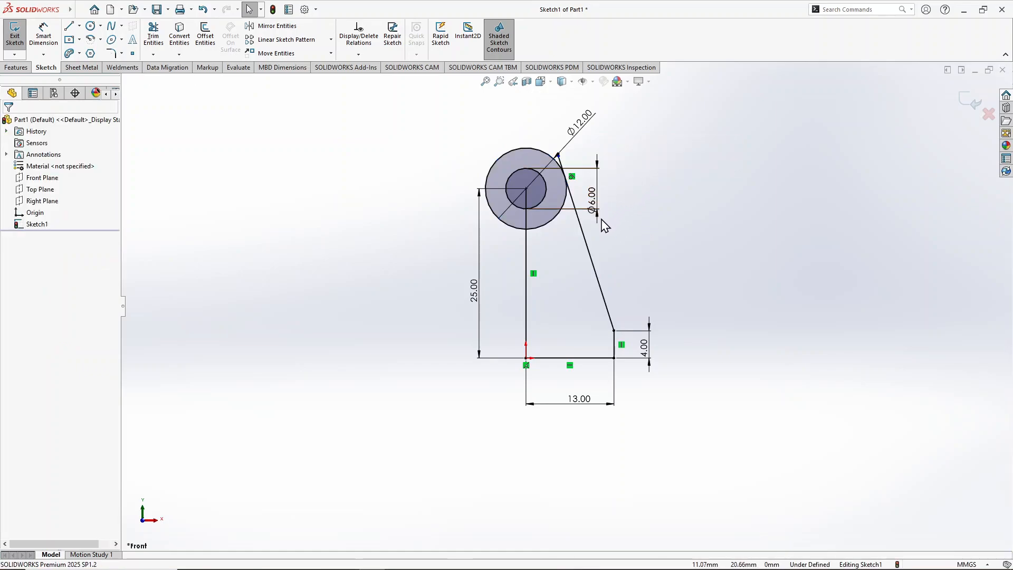
# Trim off the short end of the sloped line that extends past its tangent point on the outer circle.
pyautogui.moveTo(624, 120); pyautogui.dragTo(636, 169, button='right')
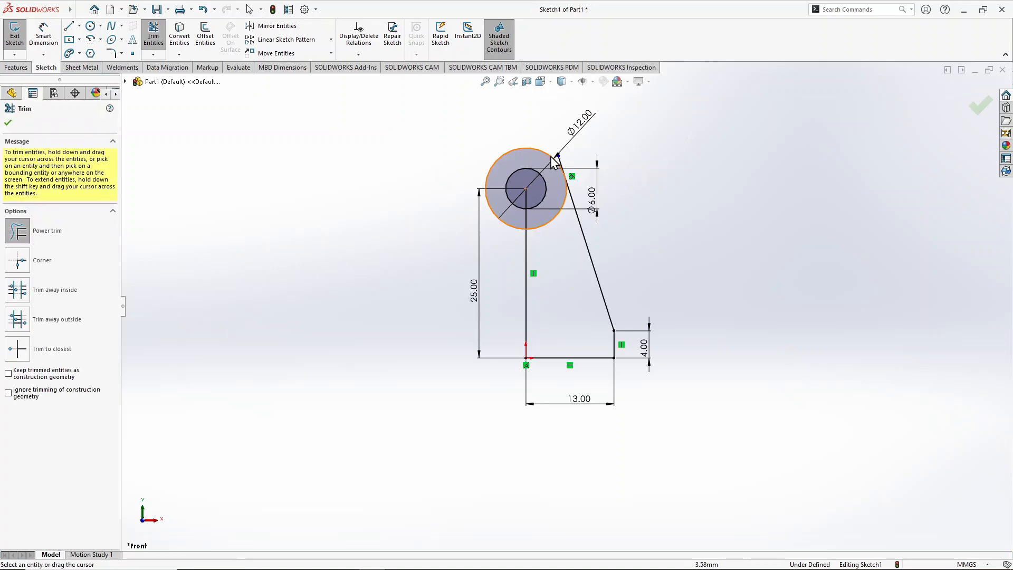
pyautogui.scroll(-5, 581, 208)
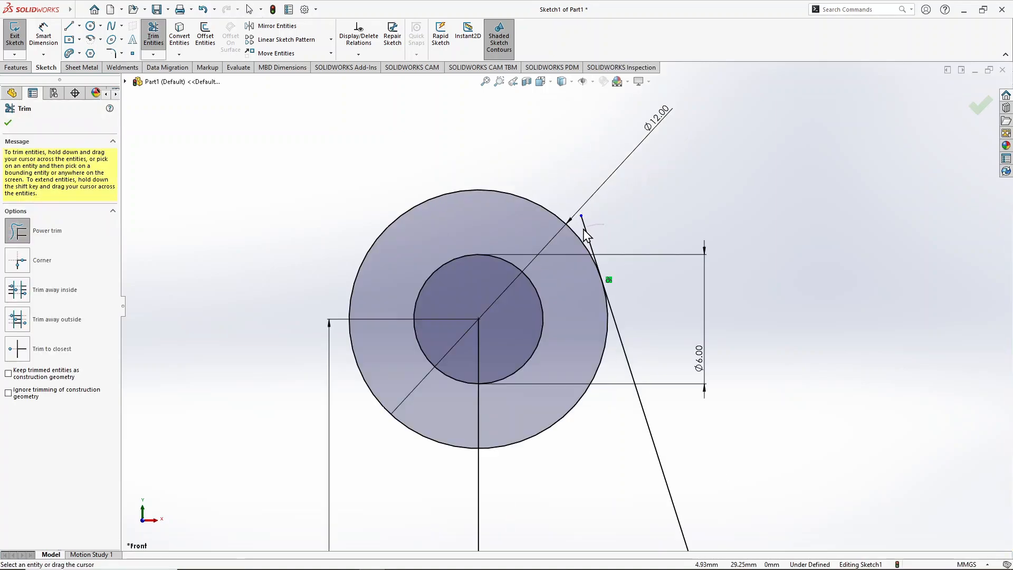
pyautogui.moveTo(585, 231); pyautogui.dragTo(582, 231)
pyautogui.scroll(3, 613, 225)
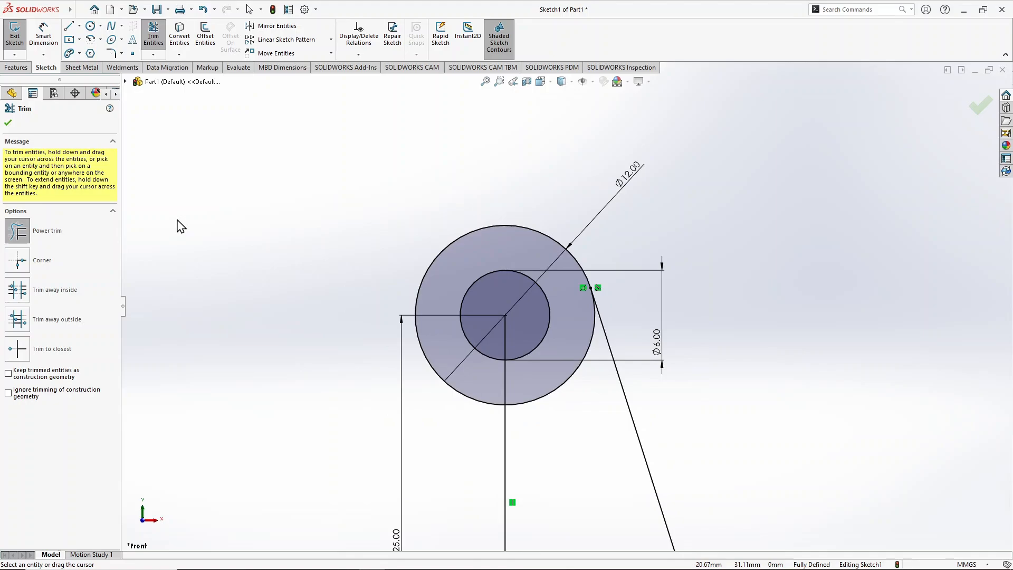
pyautogui.scroll(1, 186, 208)
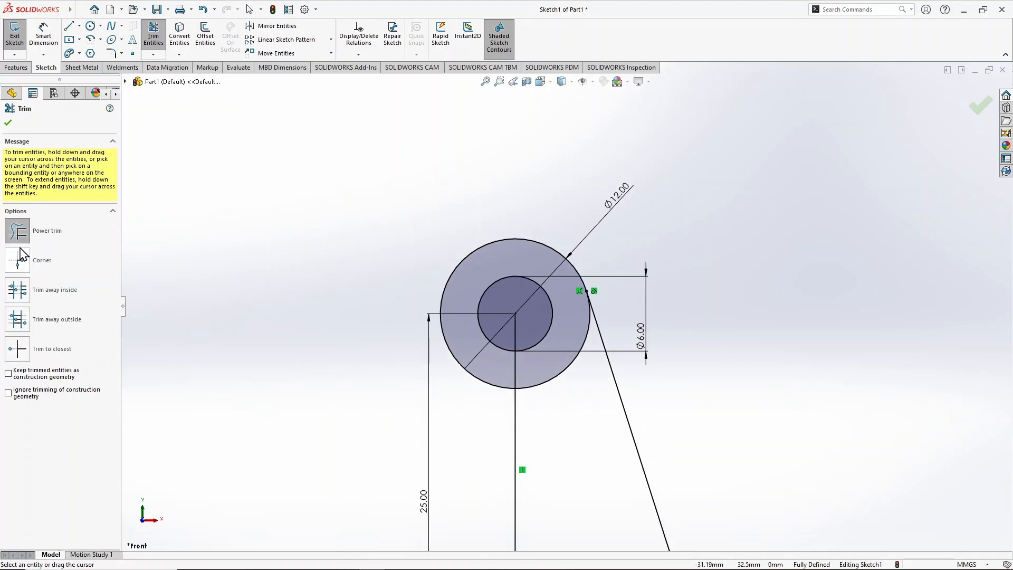
pyautogui.click(8, 125)
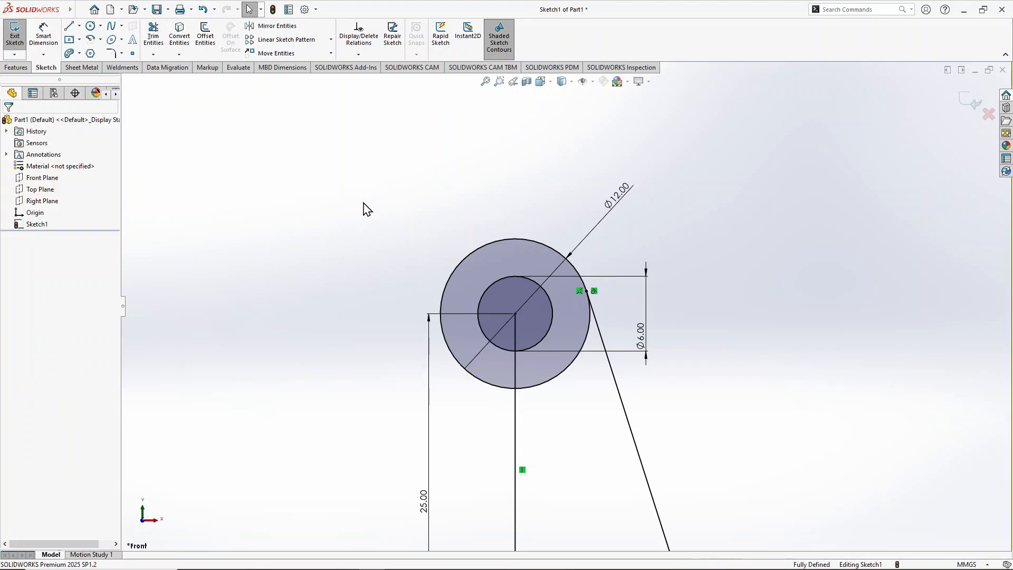
pyautogui.moveTo(363, 204); pyautogui.dragTo(363, 211, button='right')
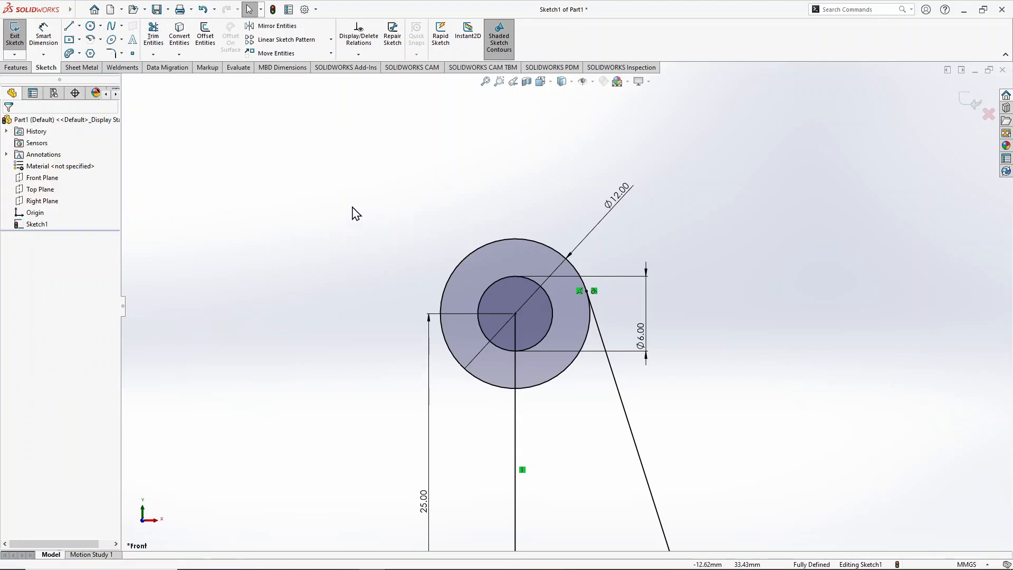
pyautogui.click(153, 54)
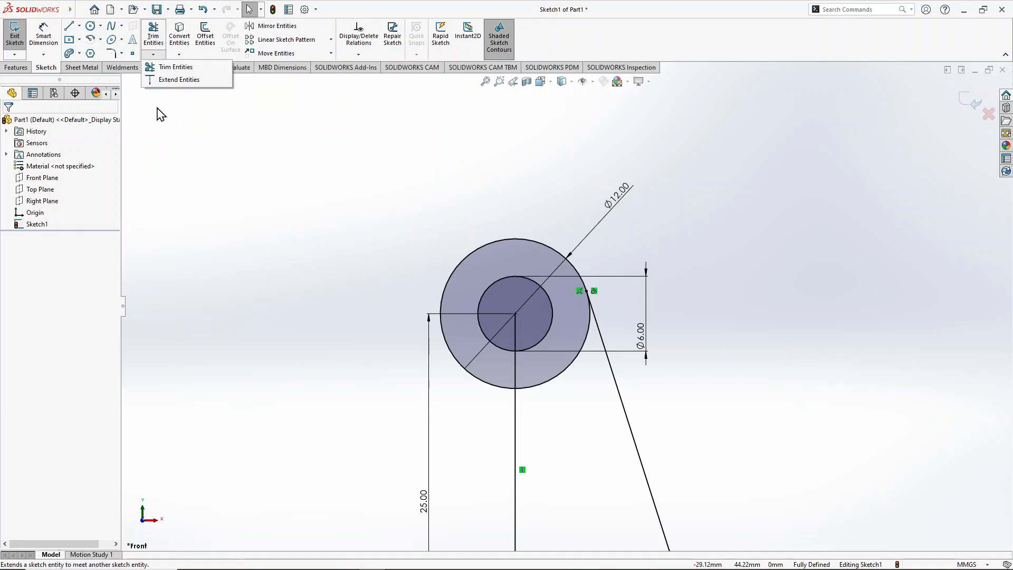
pyautogui.click(160, 44)
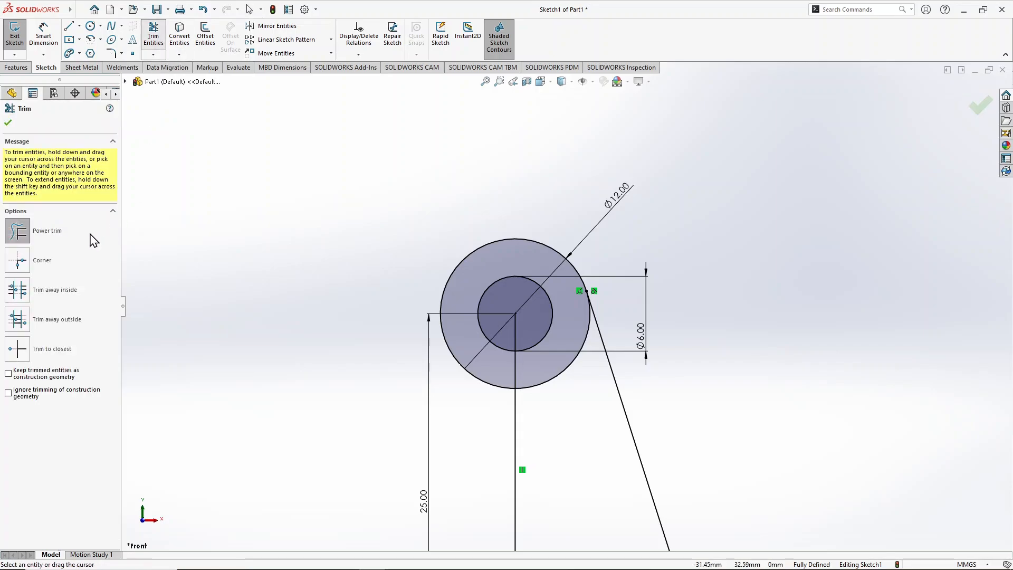
pyautogui.click(9, 125)
pyautogui.press('f')
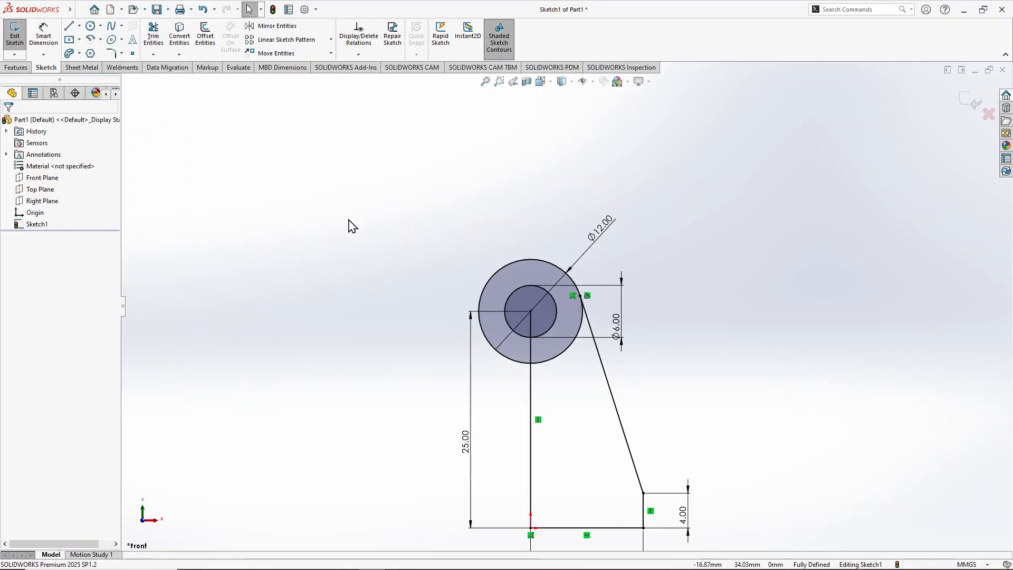
# Convert the tall vertical line between the origin and the circle centre to construction geometry.
pyautogui.click(531, 459)
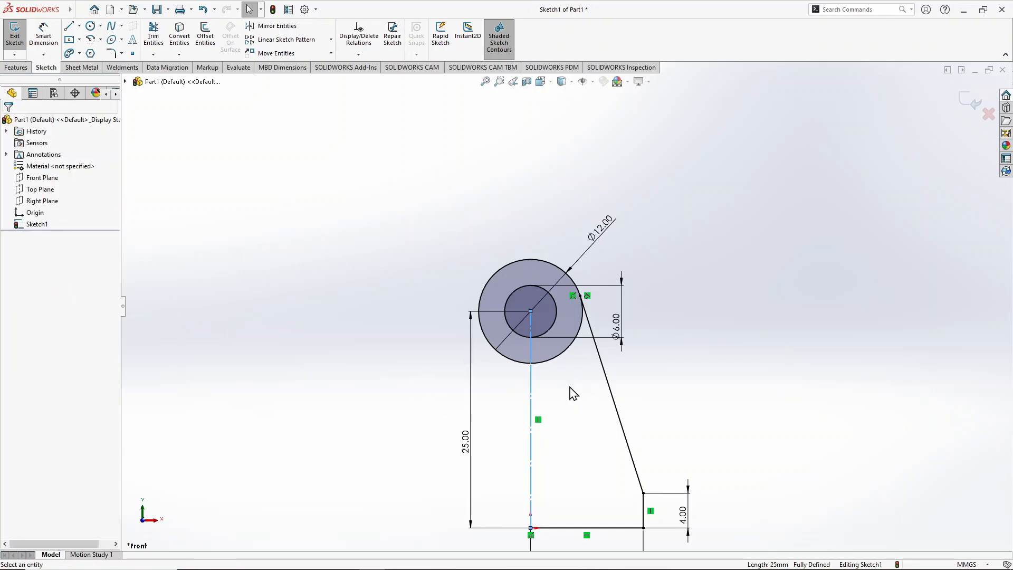
pyautogui.scroll(2, 570, 389)
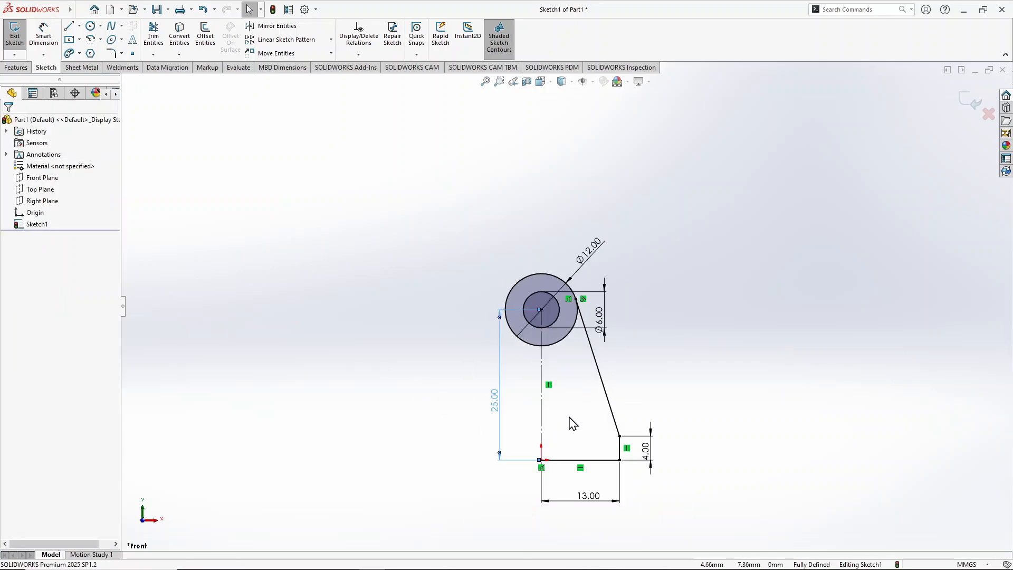
pyautogui.scroll(-1, 571, 441)
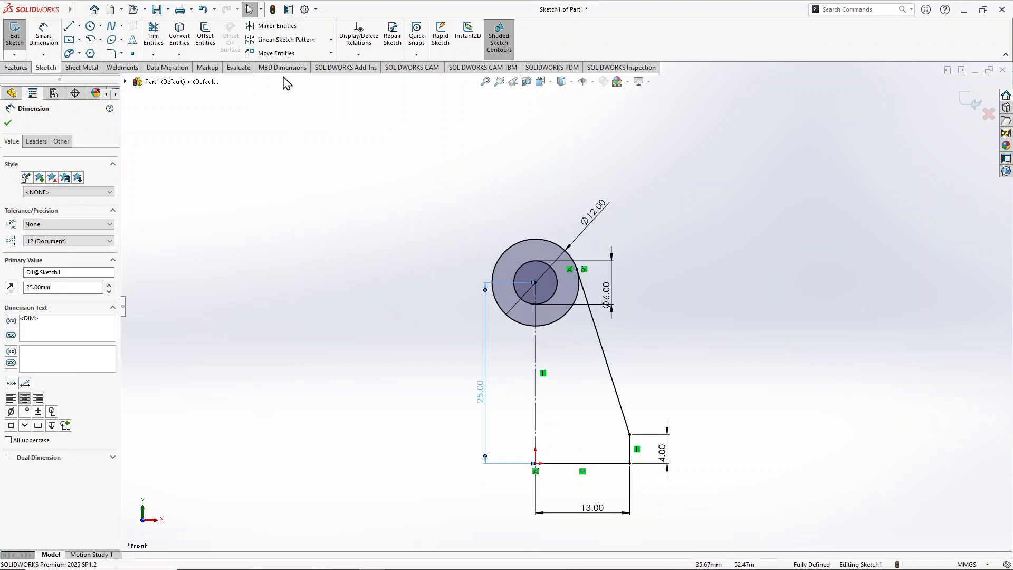
# Mirror the sloped line, the short vertical line and the base line about the vertical centreline, keeping the originals.
pyautogui.click(288, 26)
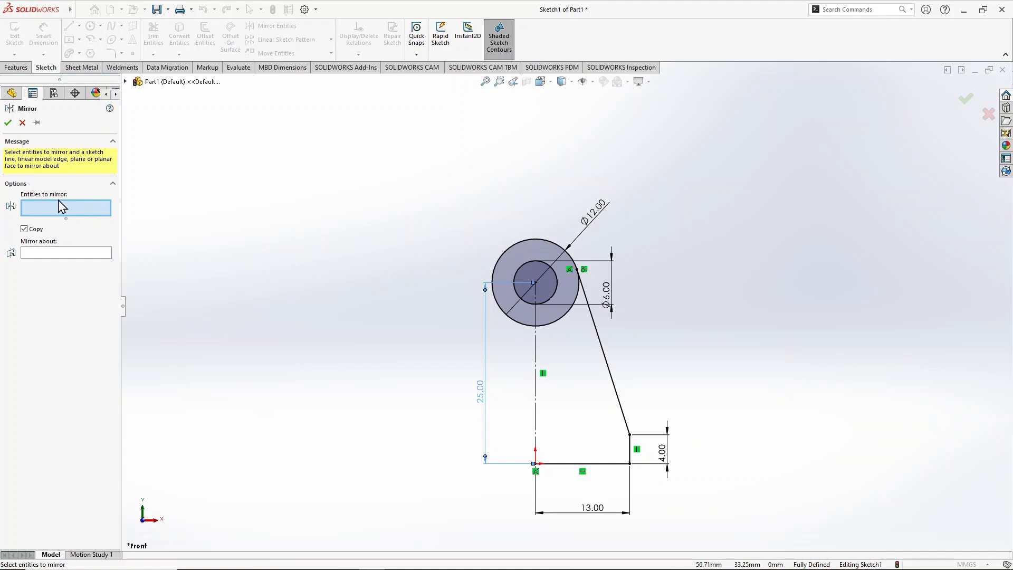
pyautogui.click(619, 396)
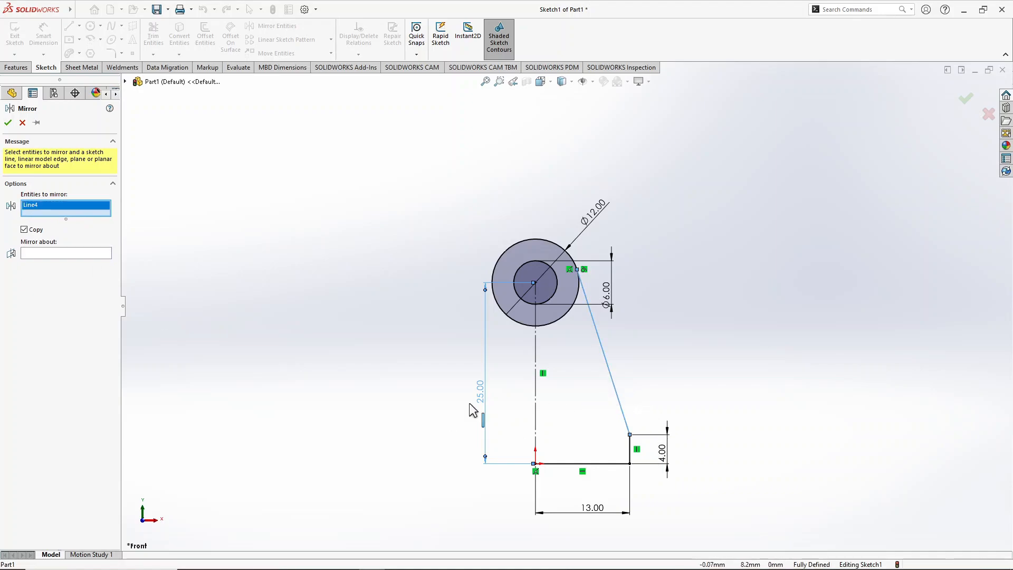
pyautogui.click(631, 451)
pyautogui.click(68, 263)
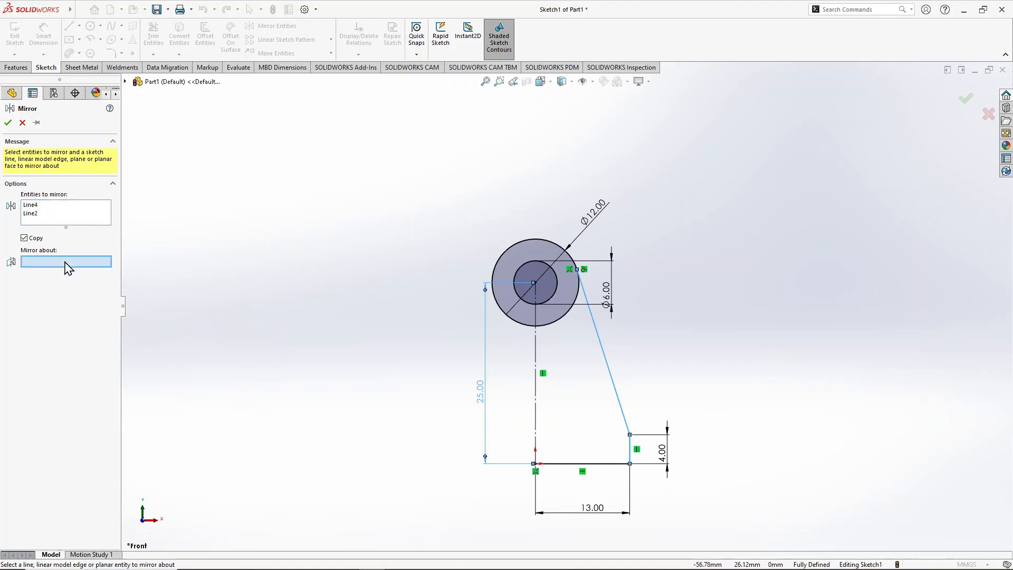
pyautogui.click(536, 398)
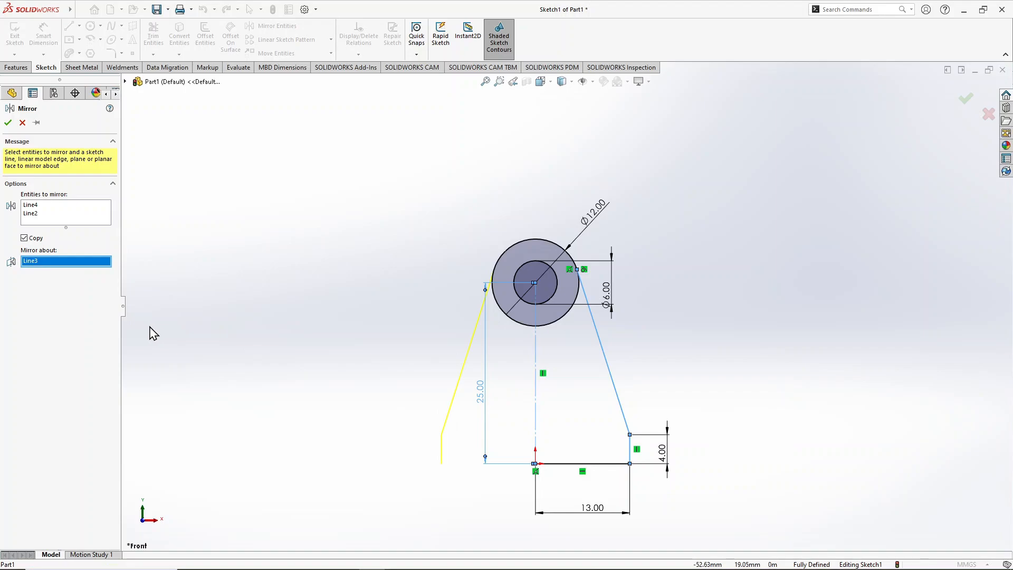
pyautogui.click(57, 221)
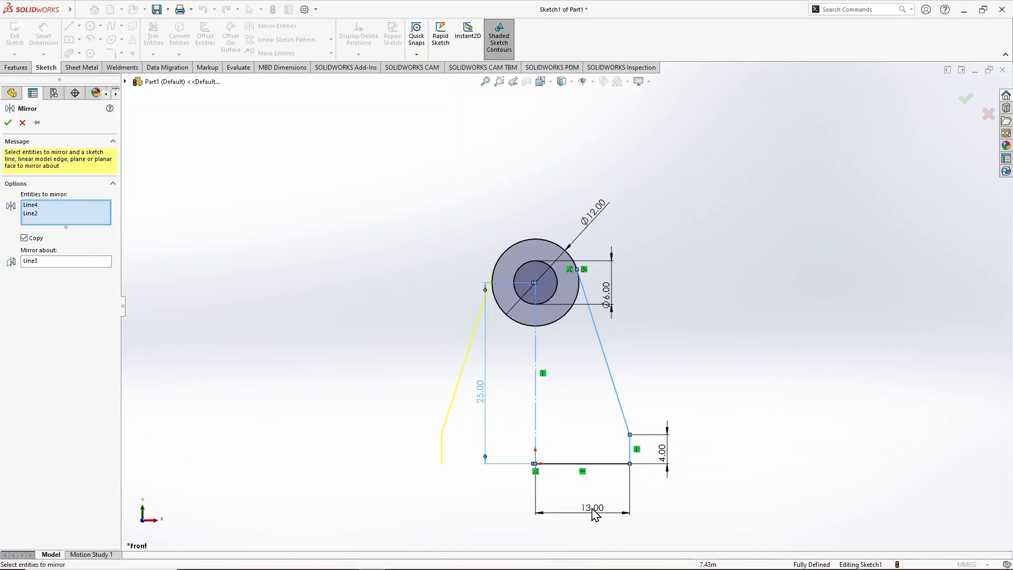
pyautogui.click(562, 464)
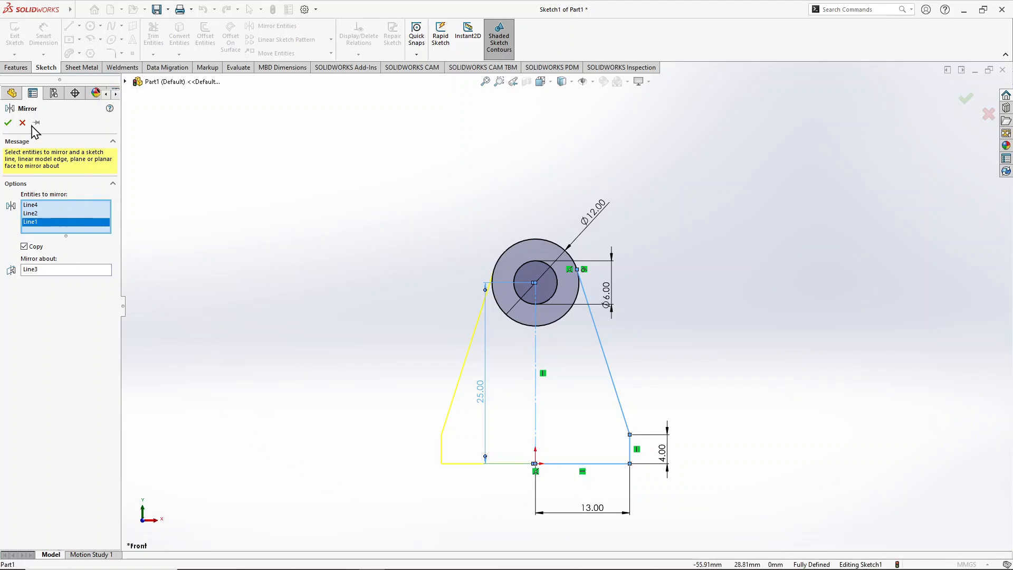
pyautogui.click(9, 123)
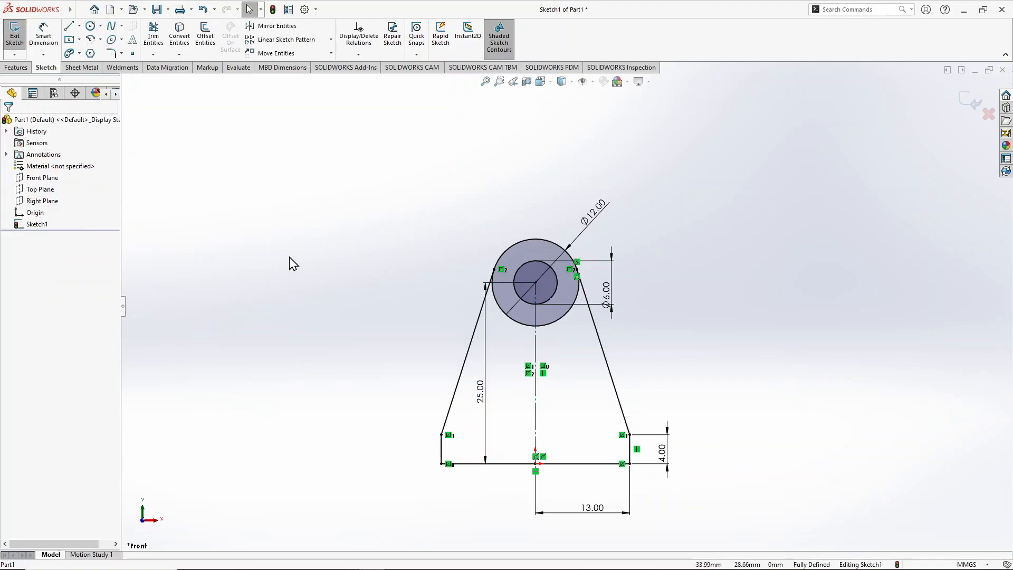
# Trim away the lower arc of the outer circle between the two sloped lines with Power trim.
pyautogui.press('z')
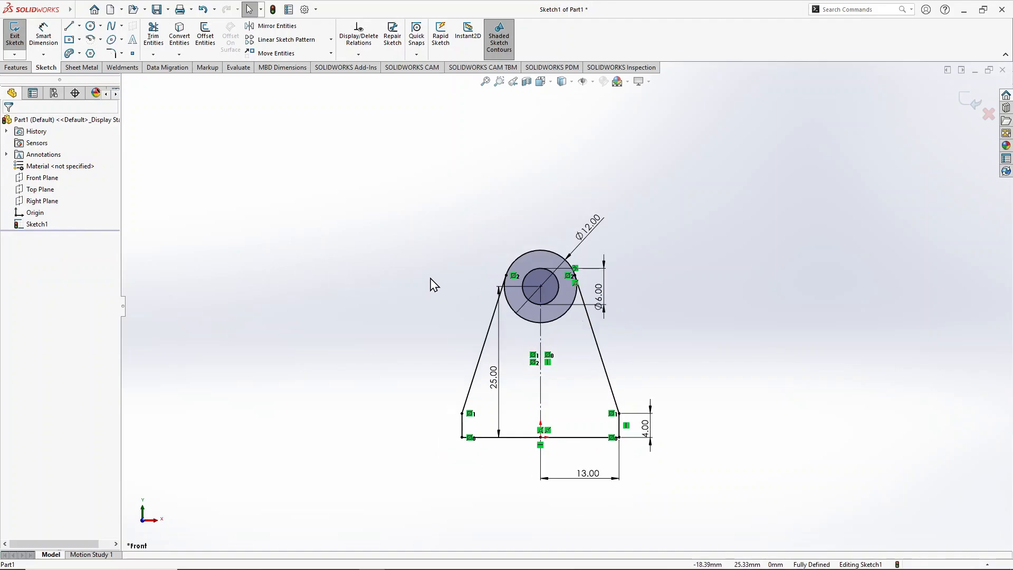
pyautogui.moveTo(437, 222); pyautogui.dragTo(431, 263, button='right')
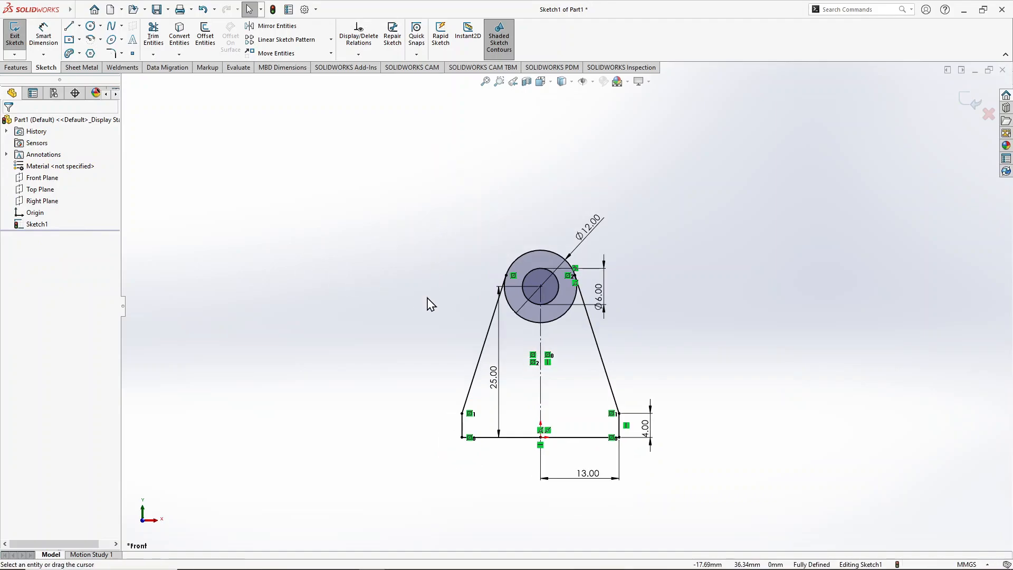
pyautogui.scroll(-3, 559, 330)
pyautogui.moveTo(559, 330)
pyautogui.mouseDown()
pyautogui.moveTo(554, 316)
pyautogui.moveTo(502, 335)
pyautogui.moveTo(502, 316)
pyautogui.mouseUp()
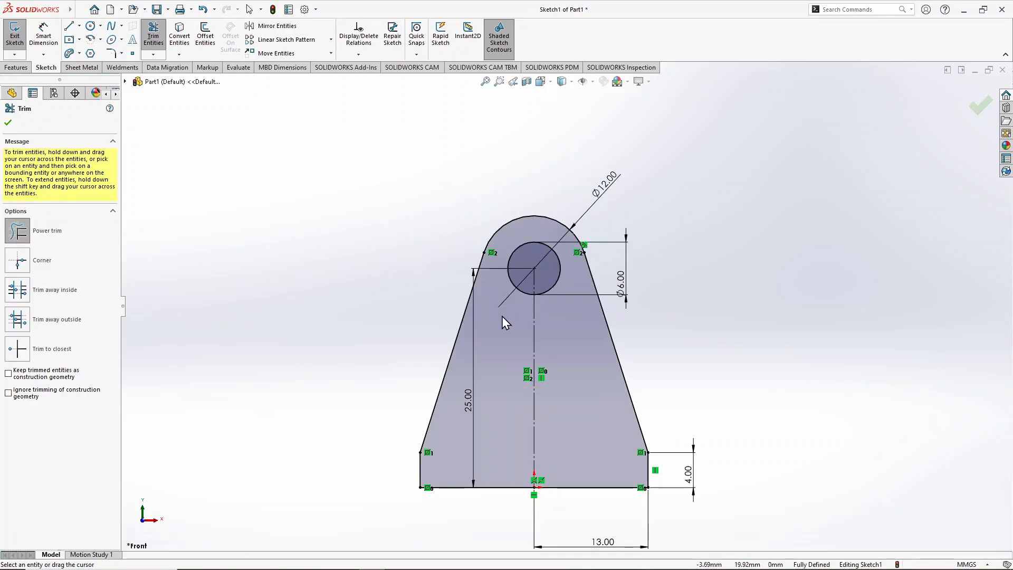
pyautogui.click(8, 123)
# Extrude the closed profile as a blind boss with a depth of 4 mm.
pyautogui.click(16, 67)
pyautogui.click(20, 36)
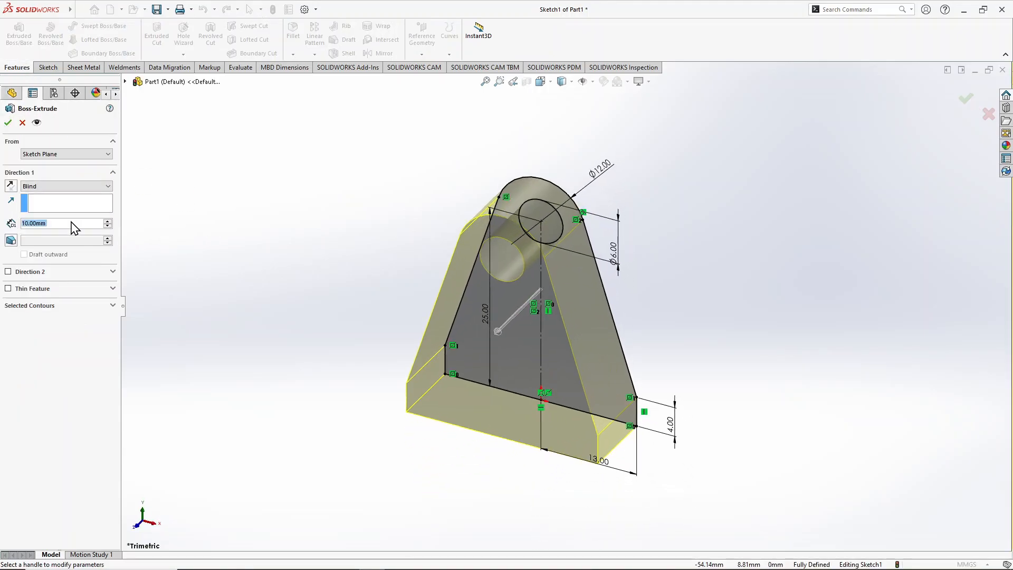
pyautogui.write('4')
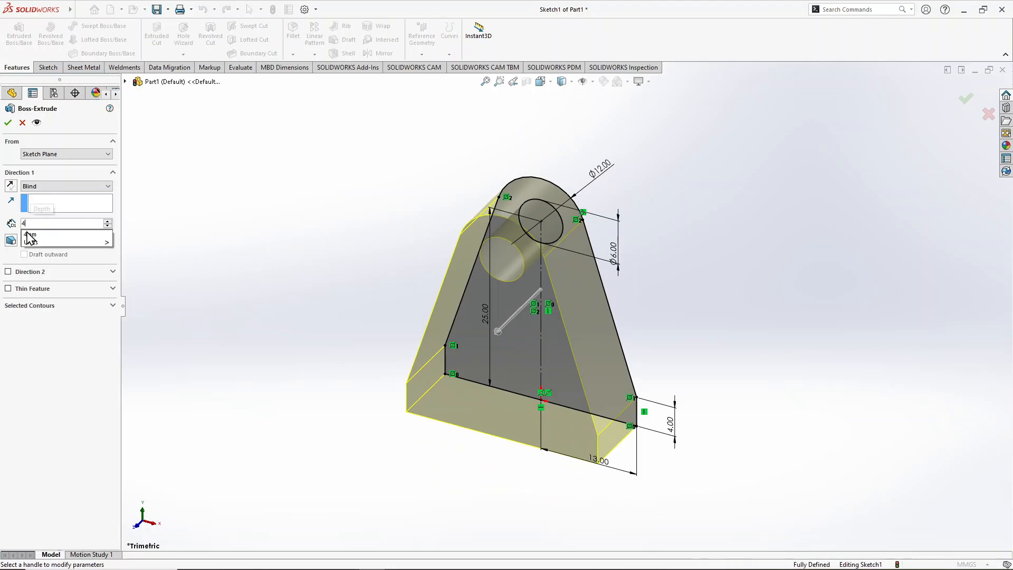
pyautogui.press('Return')
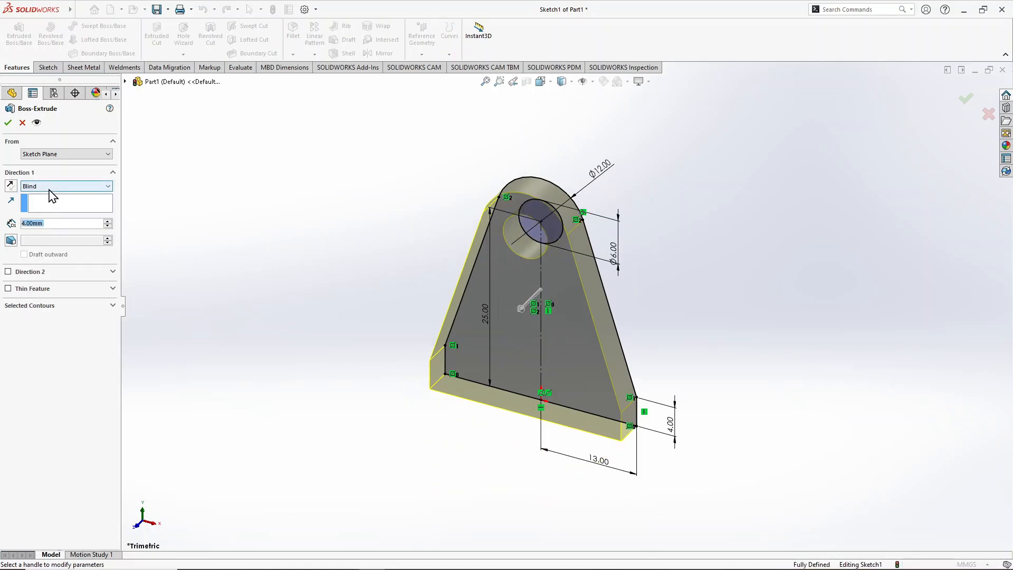
pyautogui.click(8, 122)
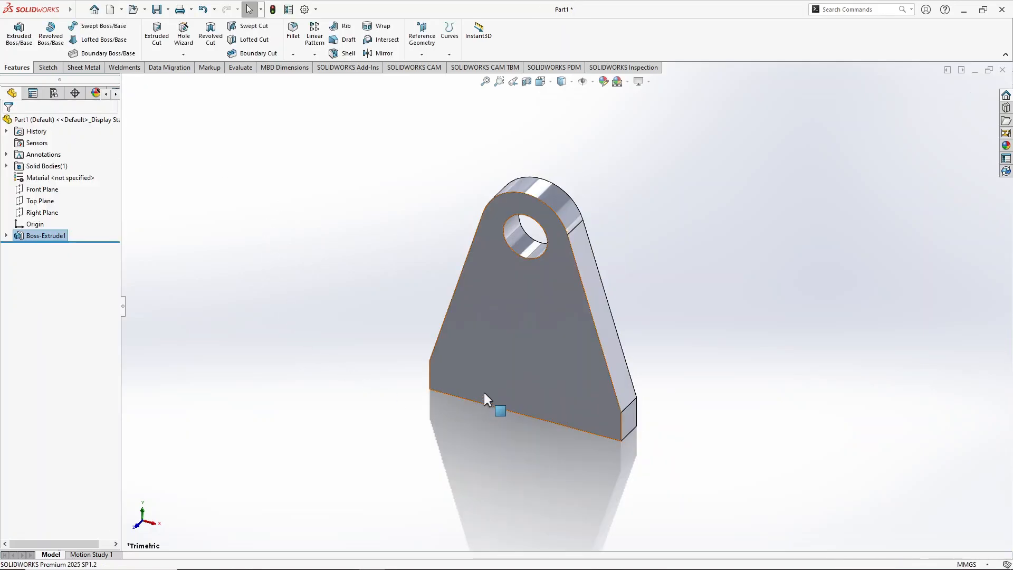
# Start a sketch on the front face of the tapered plate and convert its bottom edge into a sketch line.
pyautogui.click(492, 370)
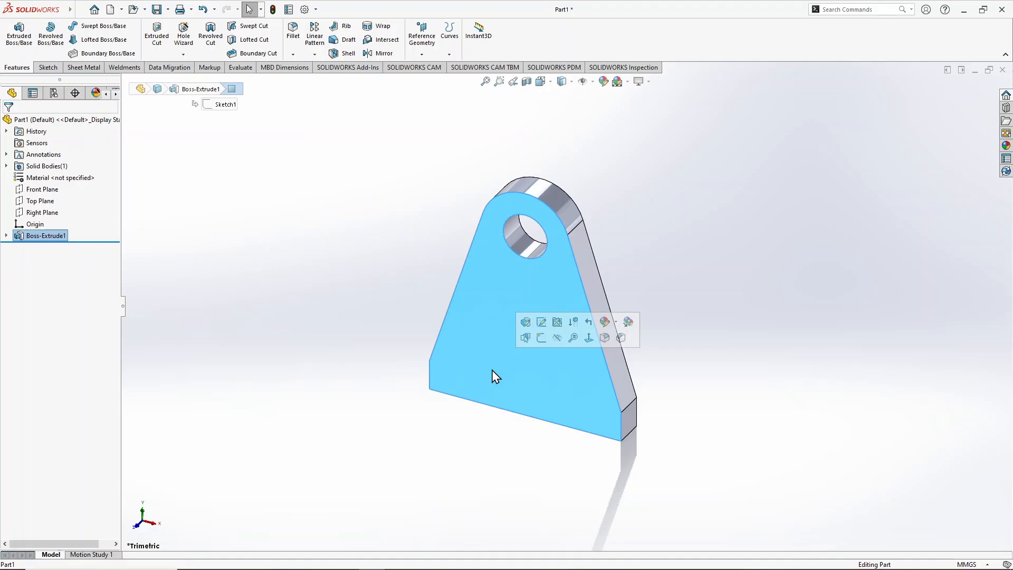
pyautogui.click(540, 338)
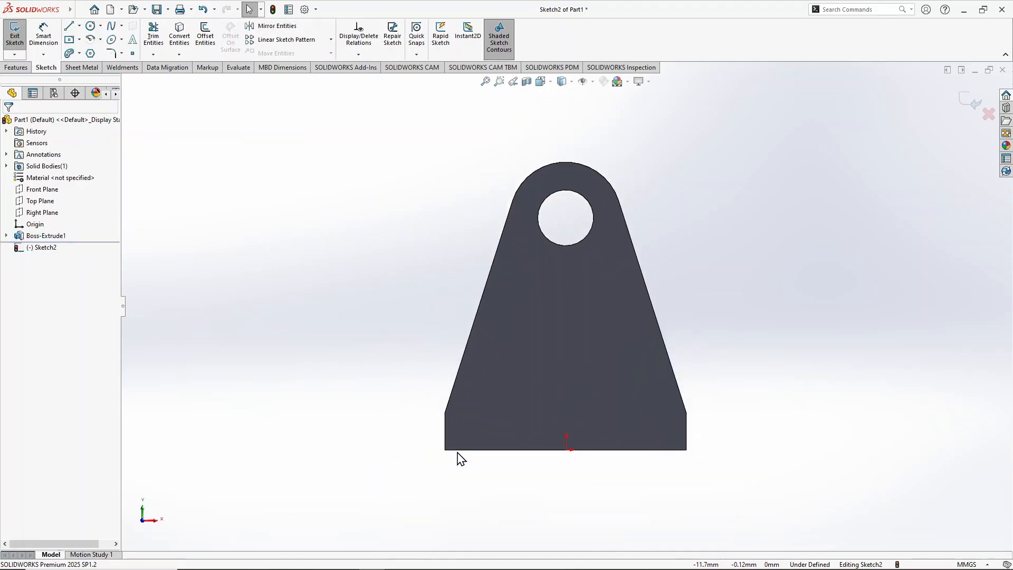
pyautogui.click(458, 451)
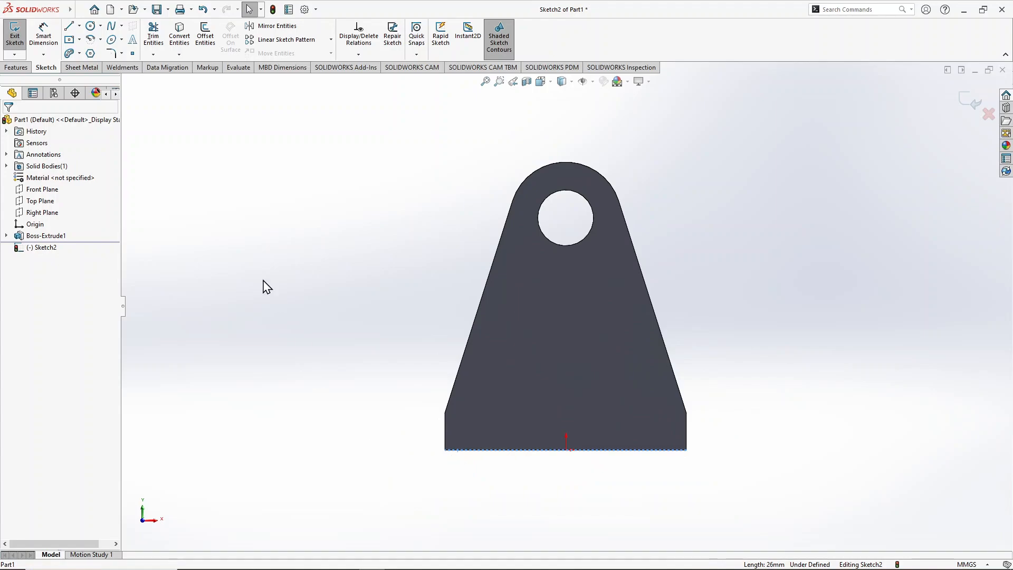
pyautogui.press('Escape')
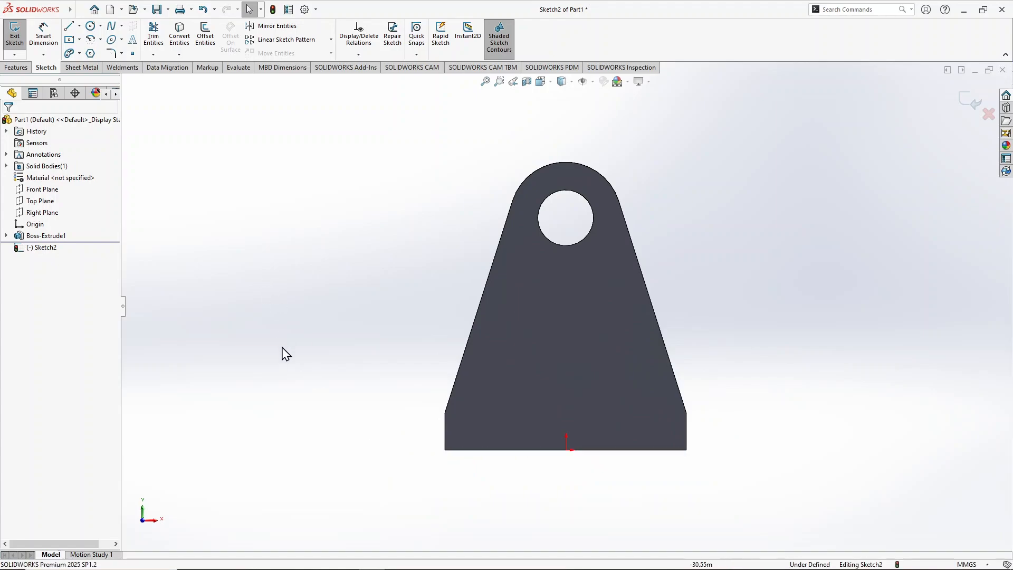
pyautogui.click(460, 449)
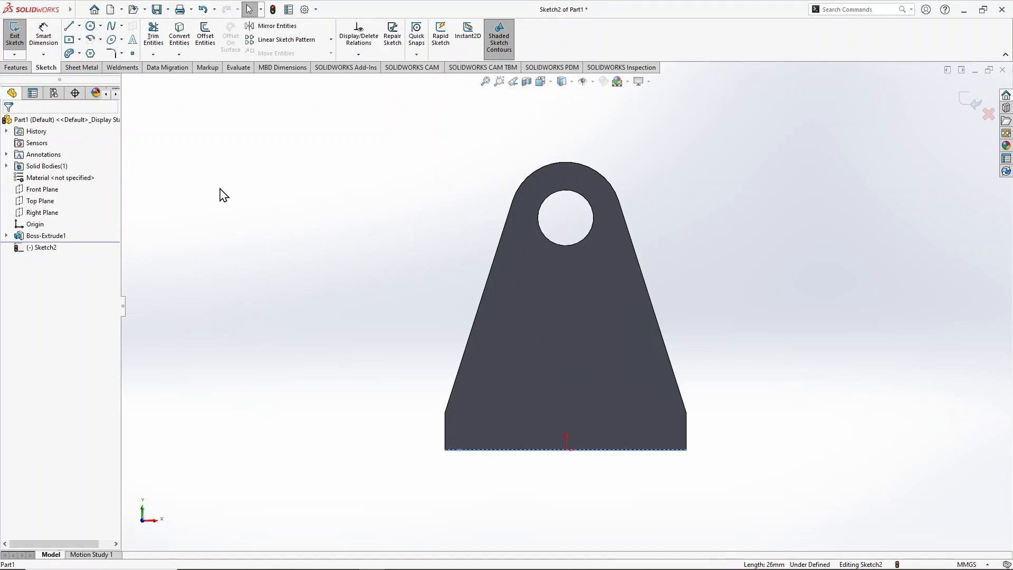
pyautogui.click(180, 37)
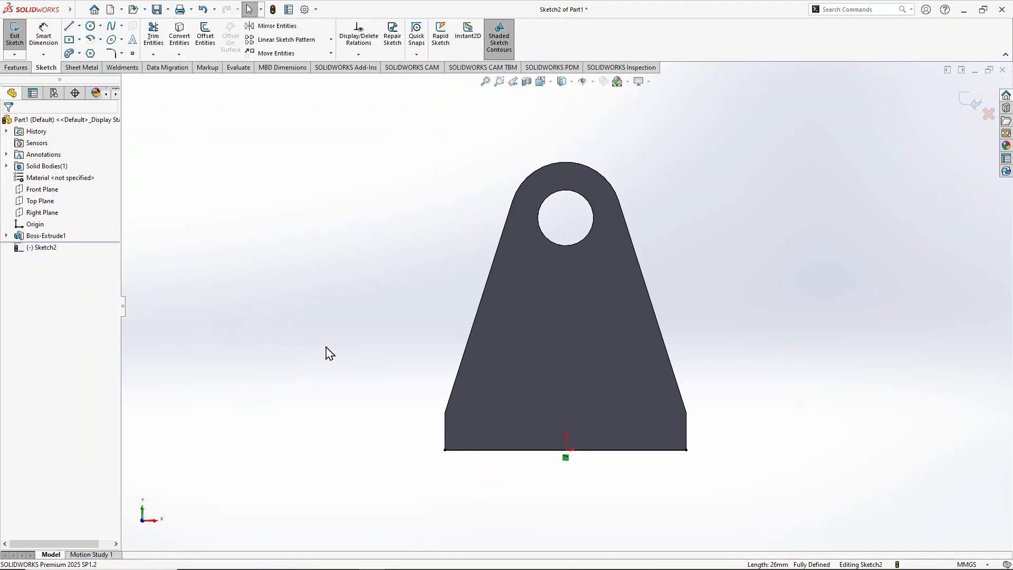
# Offset the converted bottom line 4 mm upward onto the plate face, with line cap ends closing it into a rectangle.
pyautogui.moveTo(359, 331); pyautogui.dragTo(294, 378, button='middle')
pyautogui.scroll(-5, 486, 451)
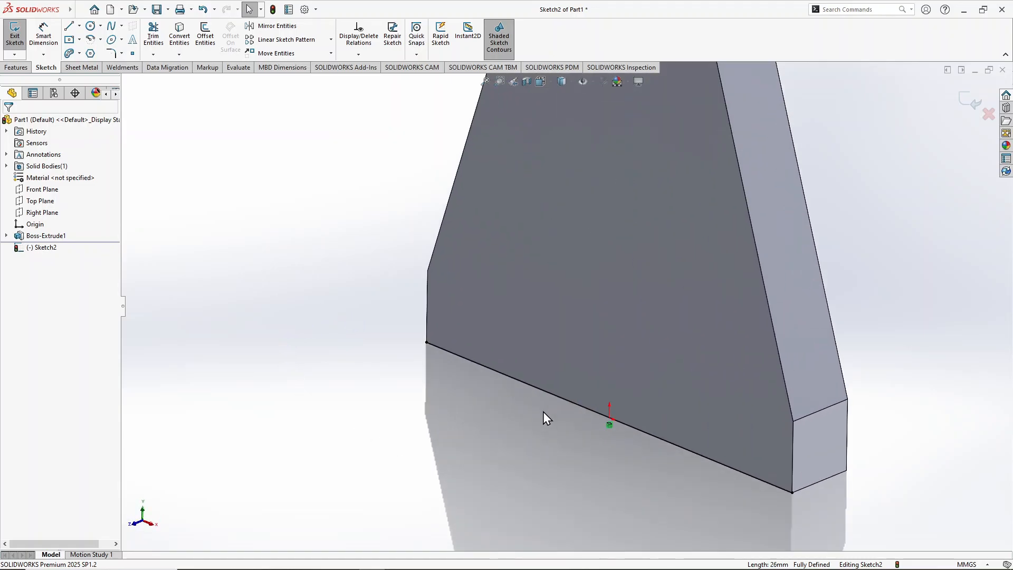
pyautogui.scroll(-3, 546, 404)
pyautogui.scroll(2, 552, 393)
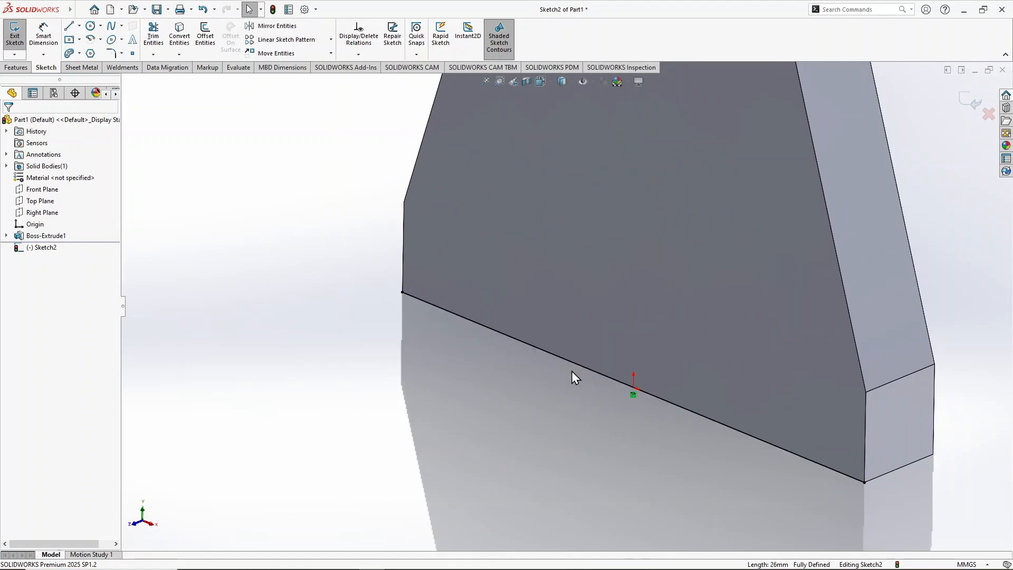
pyautogui.click(205, 37)
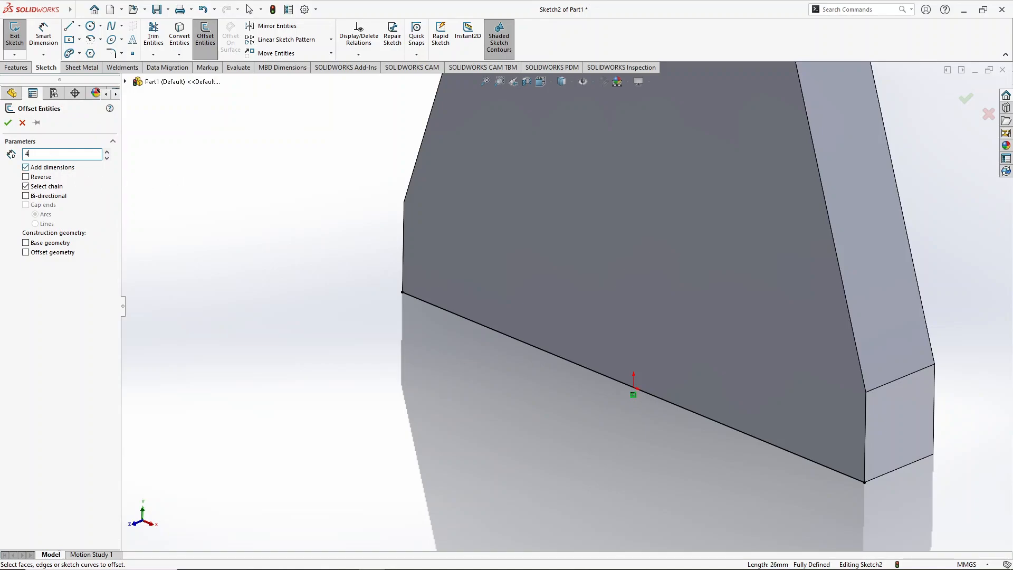
pyautogui.press('Return')
pyautogui.click(461, 317)
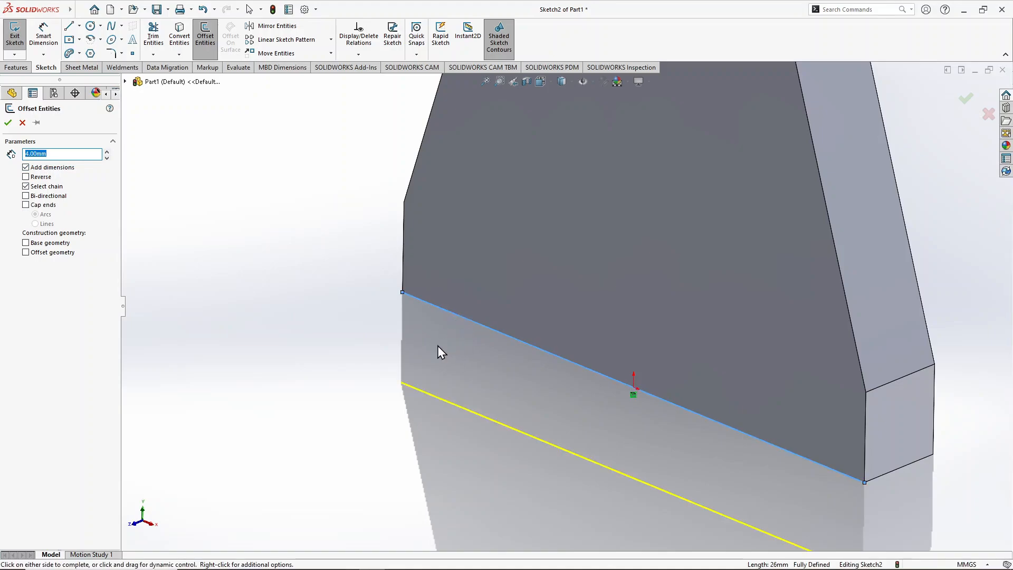
pyautogui.press('z')
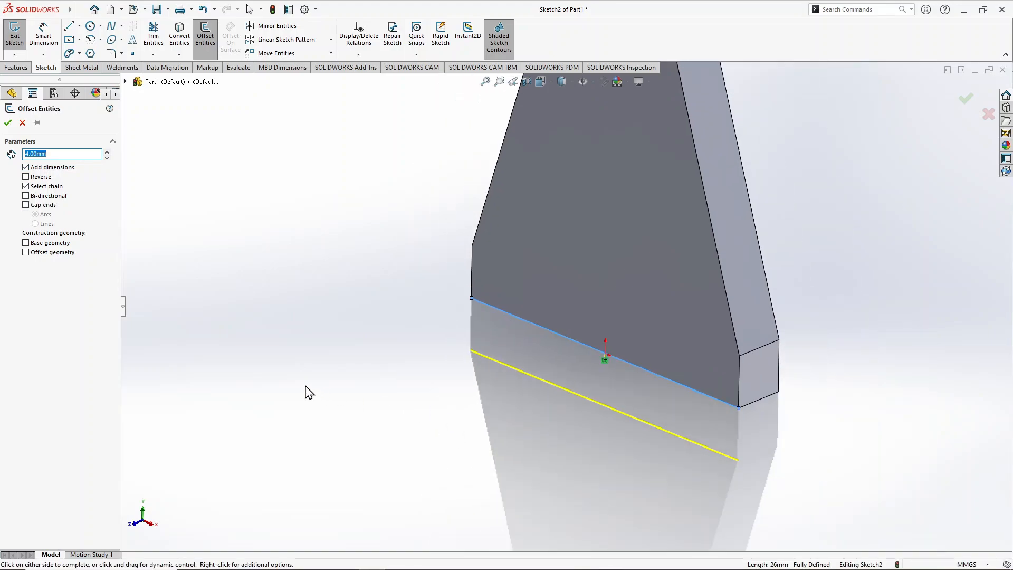
pyautogui.click(26, 177)
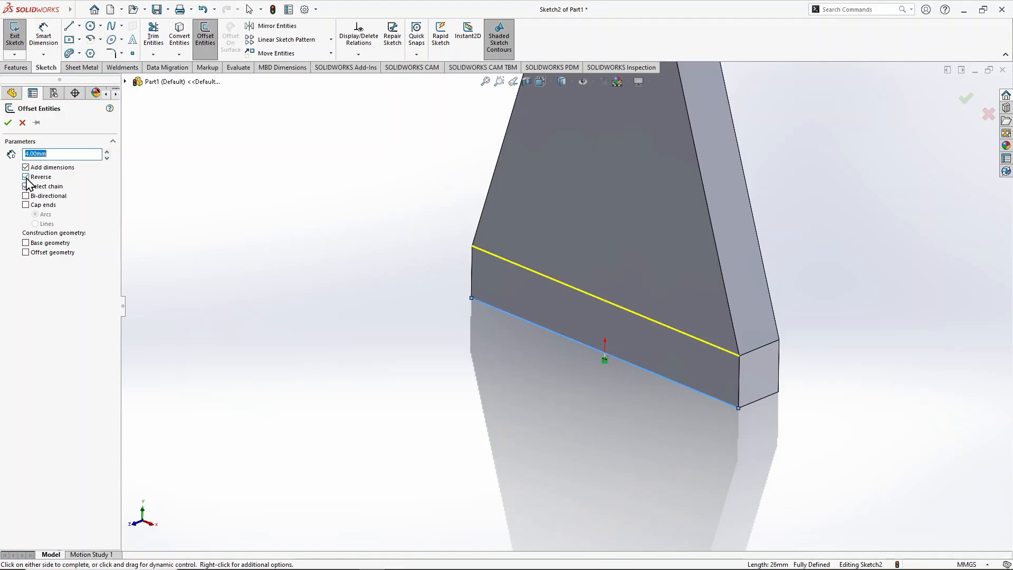
pyautogui.click(26, 206)
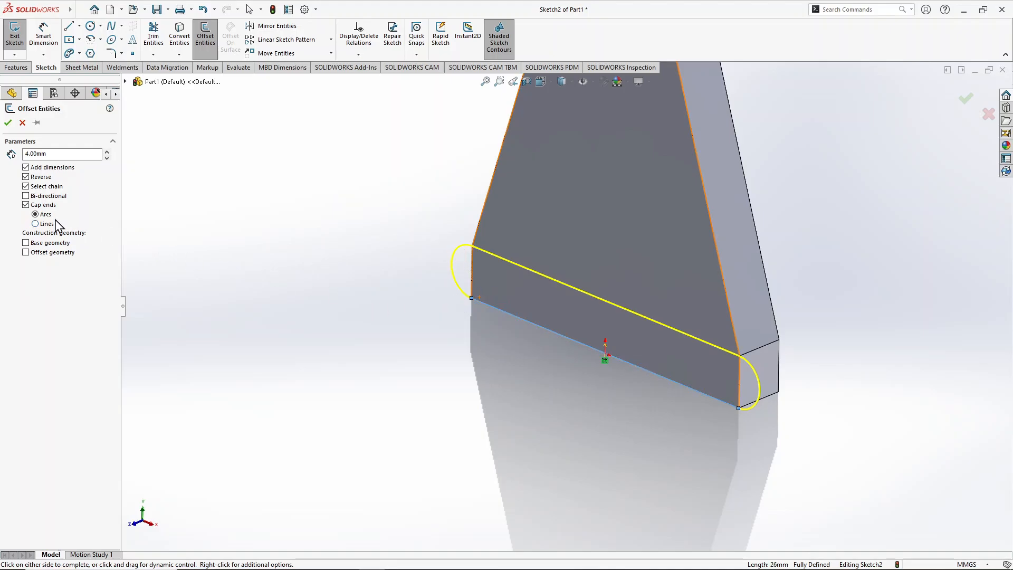
pyautogui.click(35, 224)
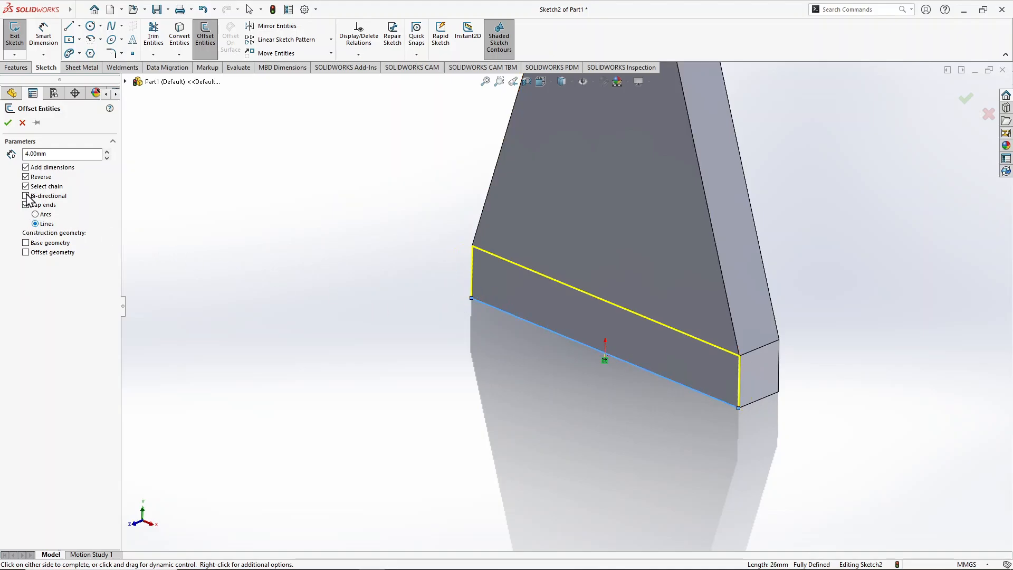
pyautogui.click(8, 123)
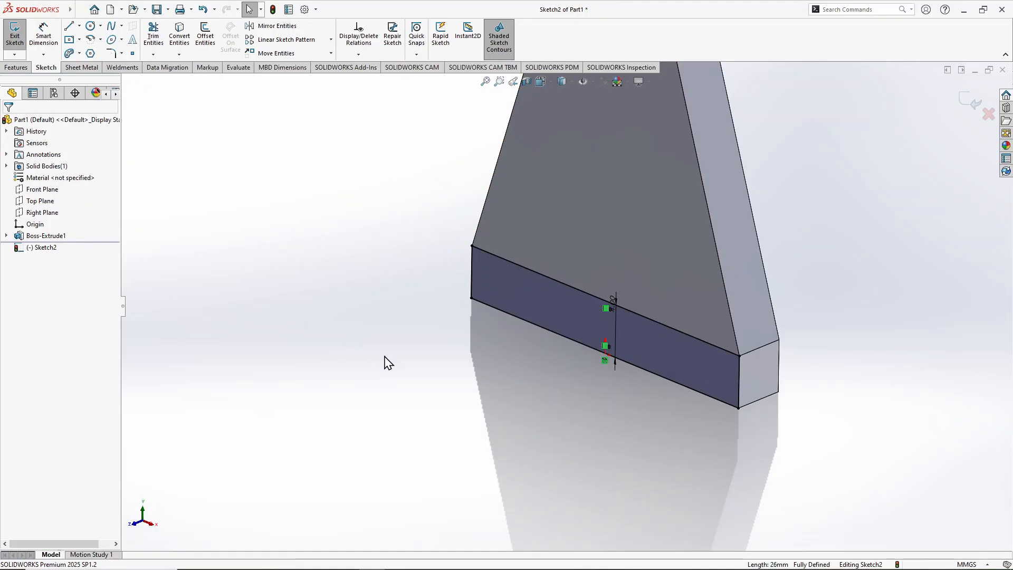
# Extrude the rectangular strip as a blind boss 20 mm outward from the plate's front face, merged with the body.
pyautogui.moveTo(387, 357); pyautogui.dragTo(419, 332, button='middle')
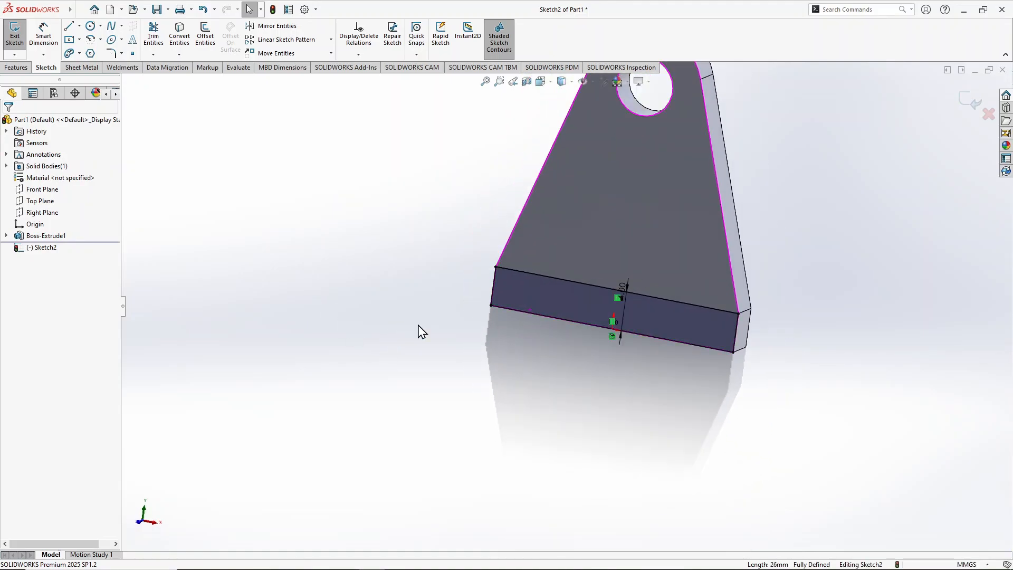
pyautogui.press('space')
pyautogui.click(414, 367)
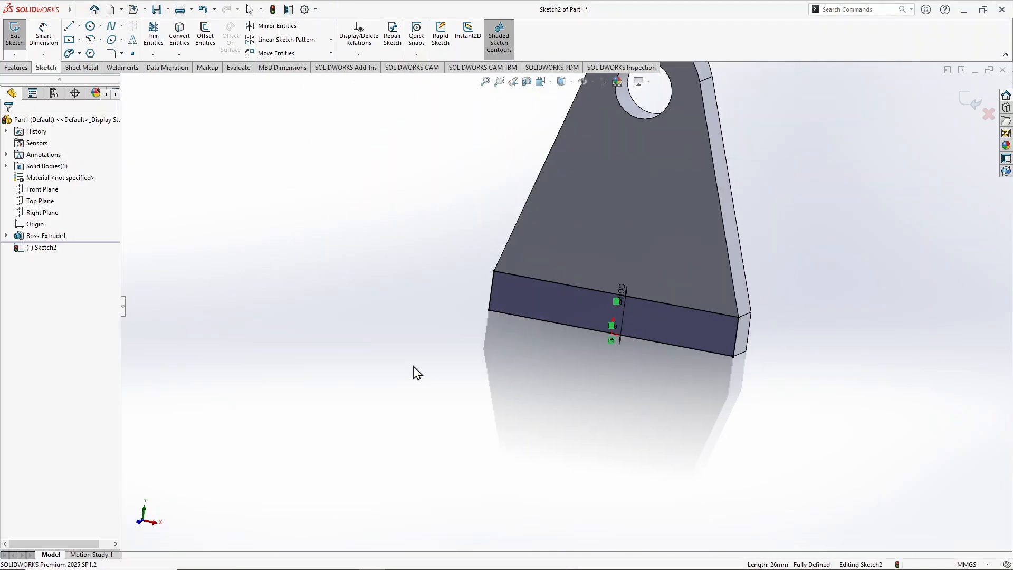
pyautogui.press('f')
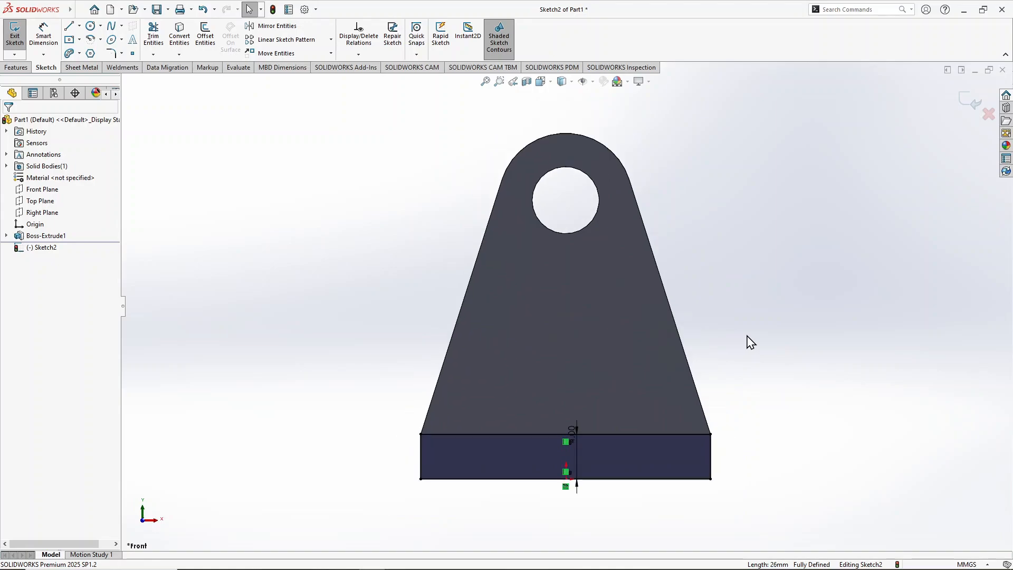
pyautogui.click(17, 67)
pyautogui.click(19, 32)
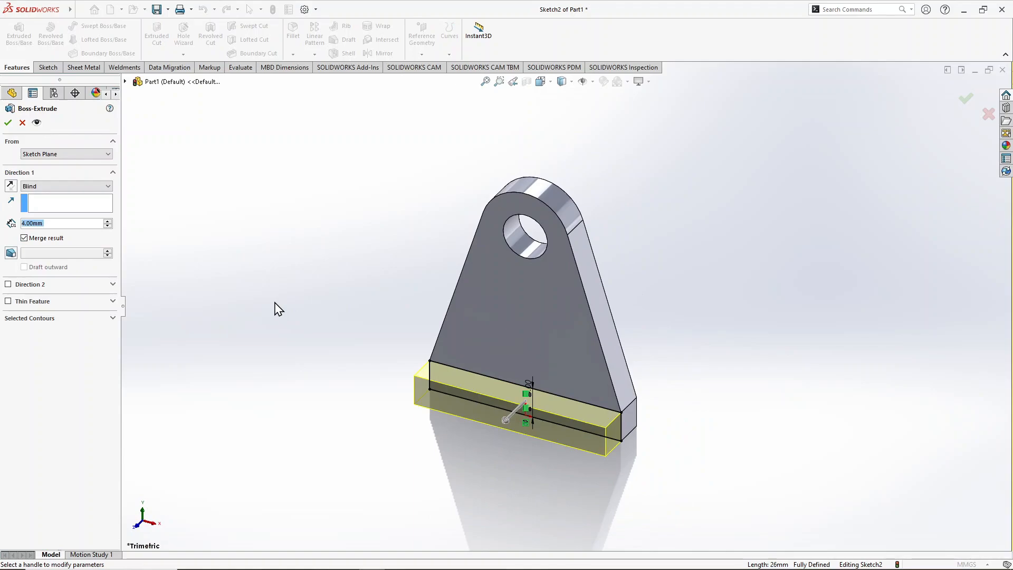
pyautogui.write('20')
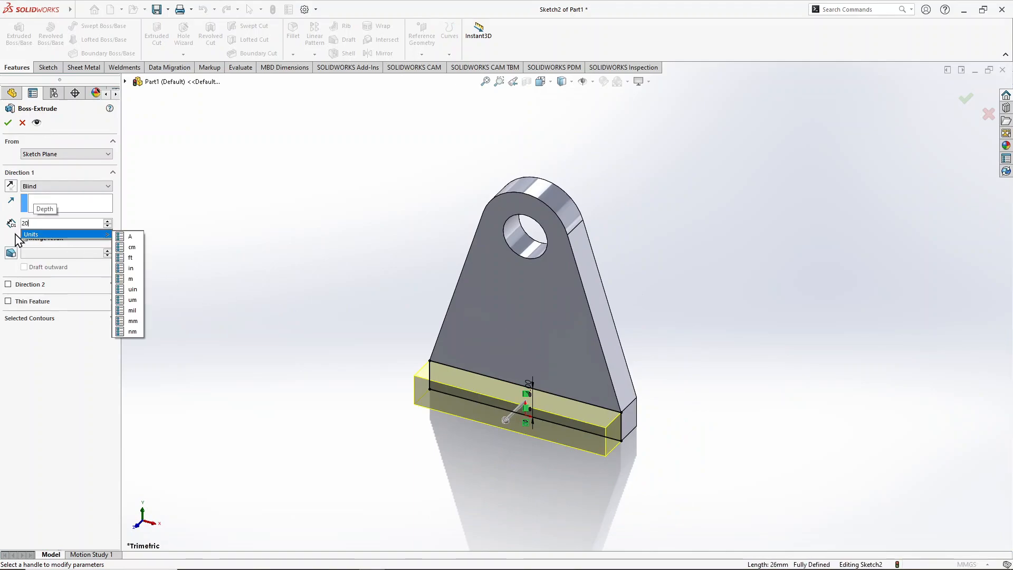
pyautogui.press('Return')
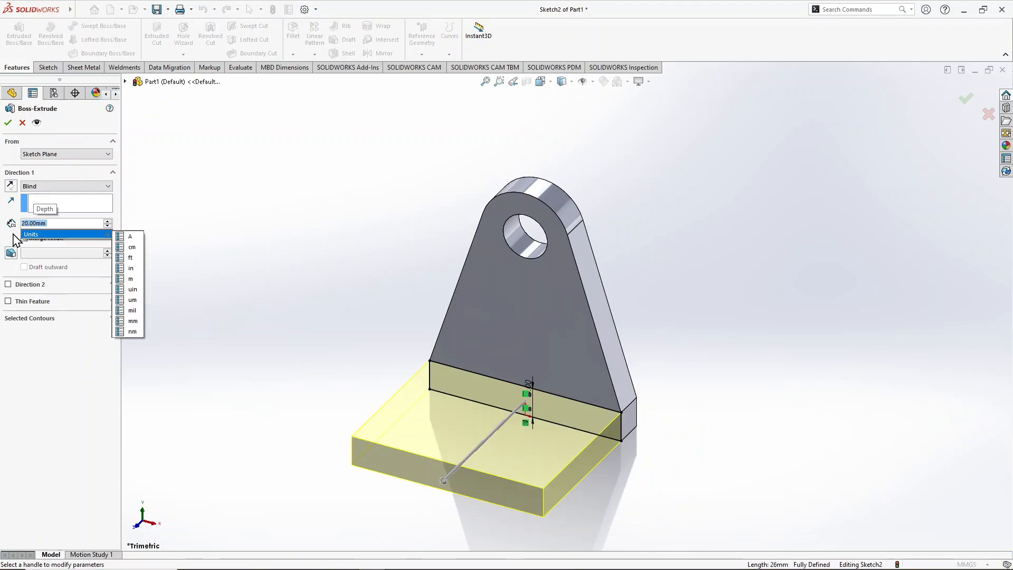
pyautogui.click(4, 126)
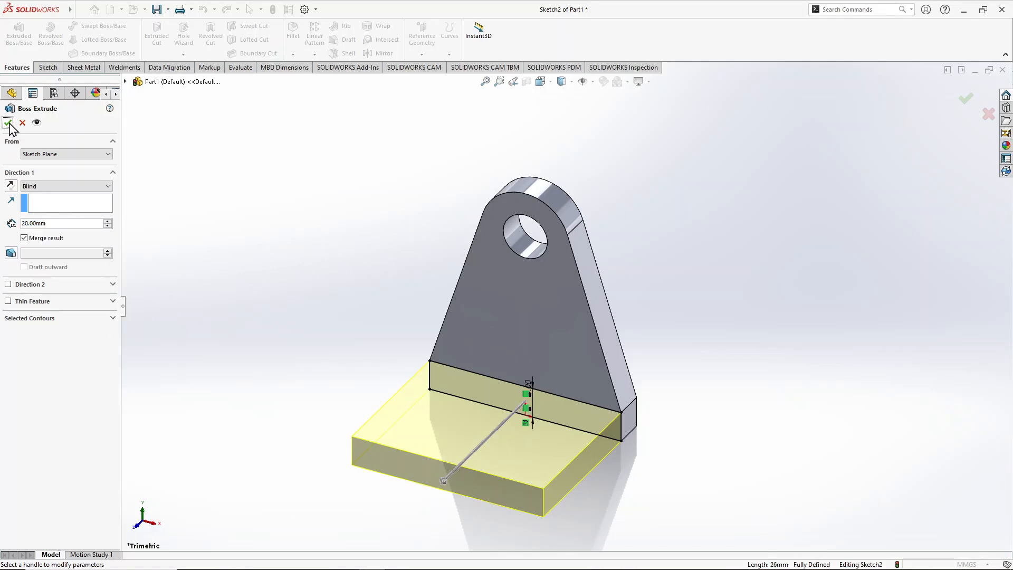
pyautogui.click(8, 123)
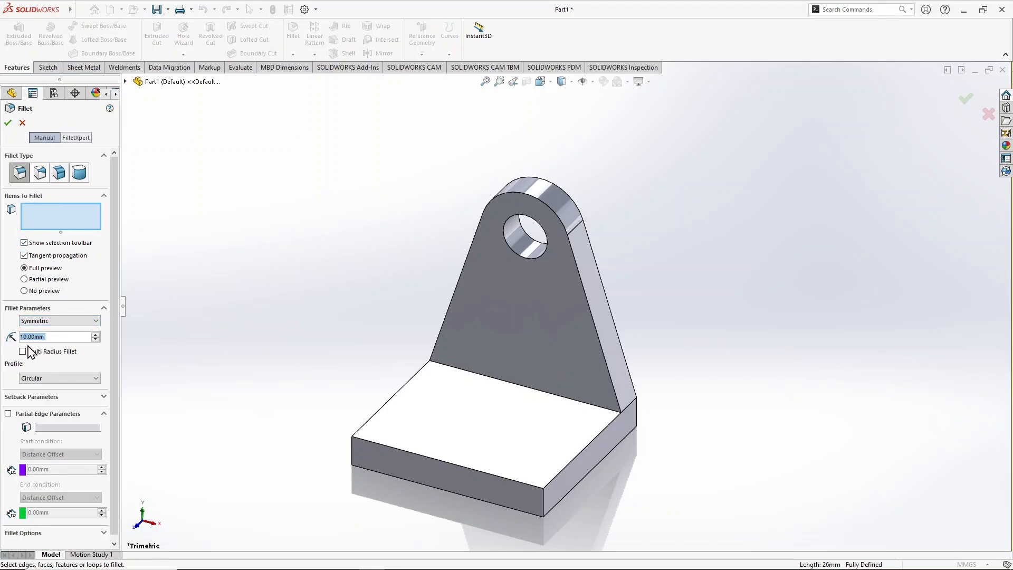
# Fillet the two vertical front corner edges of the base plate with a symmetric 5 mm radius.
pyautogui.write('5')
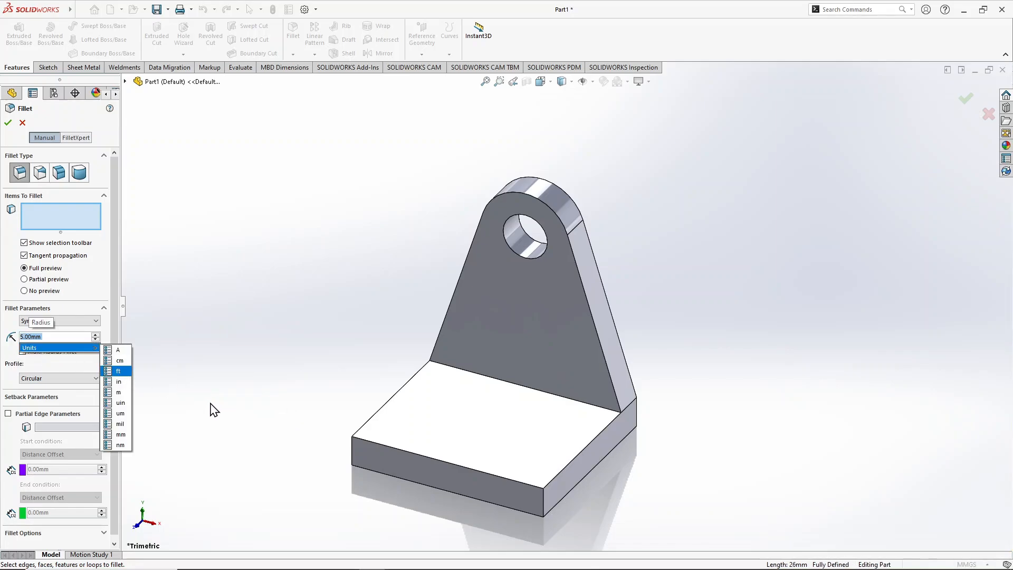
pyautogui.click(1, 345)
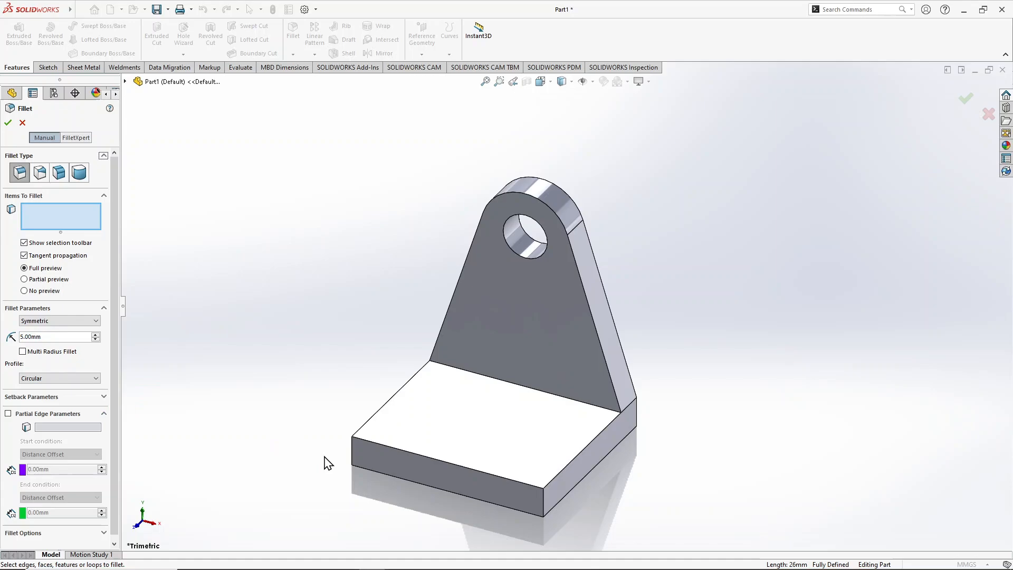
pyautogui.click(352, 448)
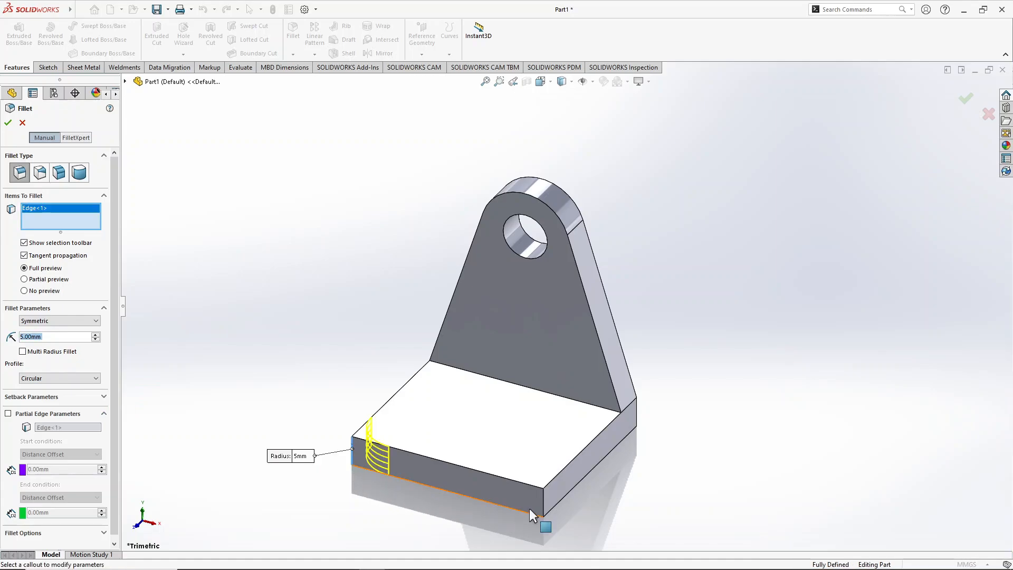
pyautogui.click(544, 501)
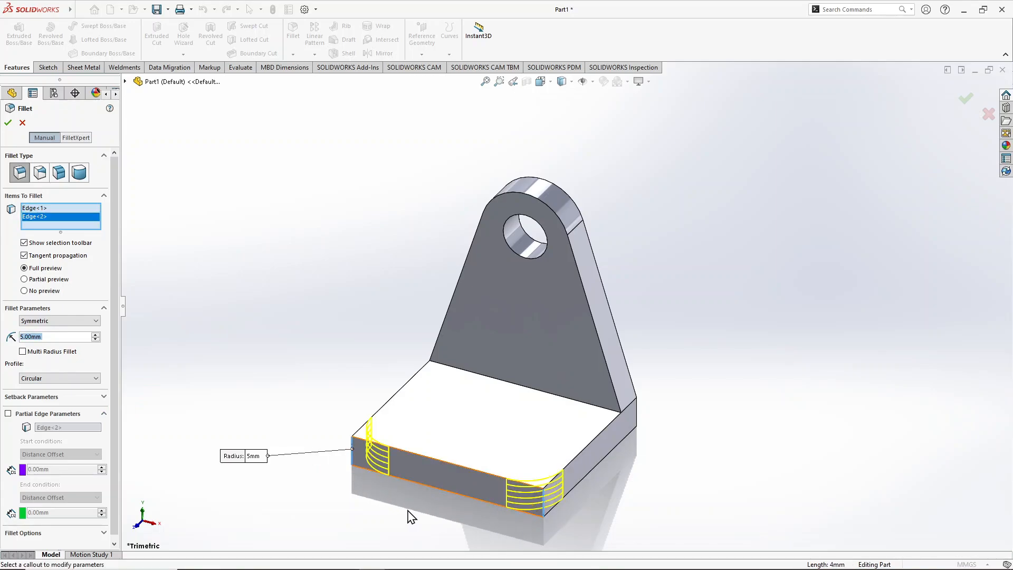
pyautogui.scroll(1, 312, 324)
pyautogui.moveTo(313, 331); pyautogui.dragTo(335, 470, button='middle')
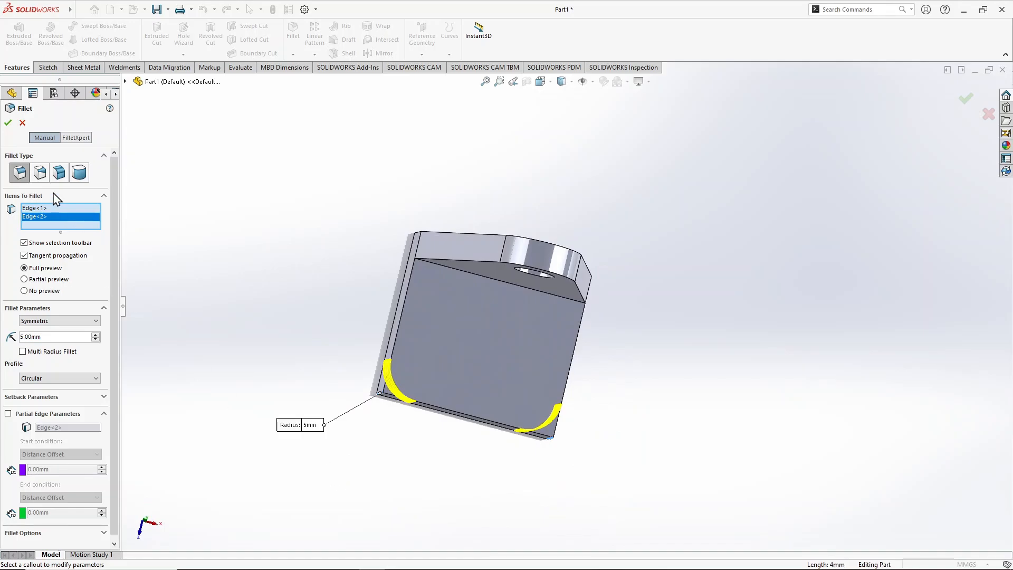
pyautogui.click(7, 123)
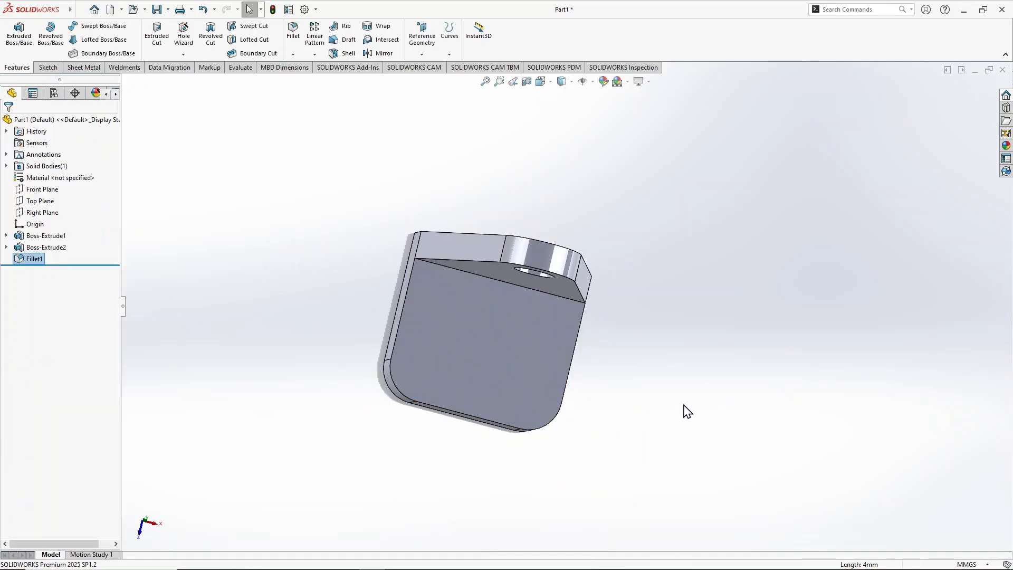
# Sketch two circles on the base plate's top face, centred on the corner fillets: right one about 4.85 mm, left one about 4.24 mm in diameter.
pyautogui.moveTo(686, 410); pyautogui.dragTo(660, 323, button='middle')
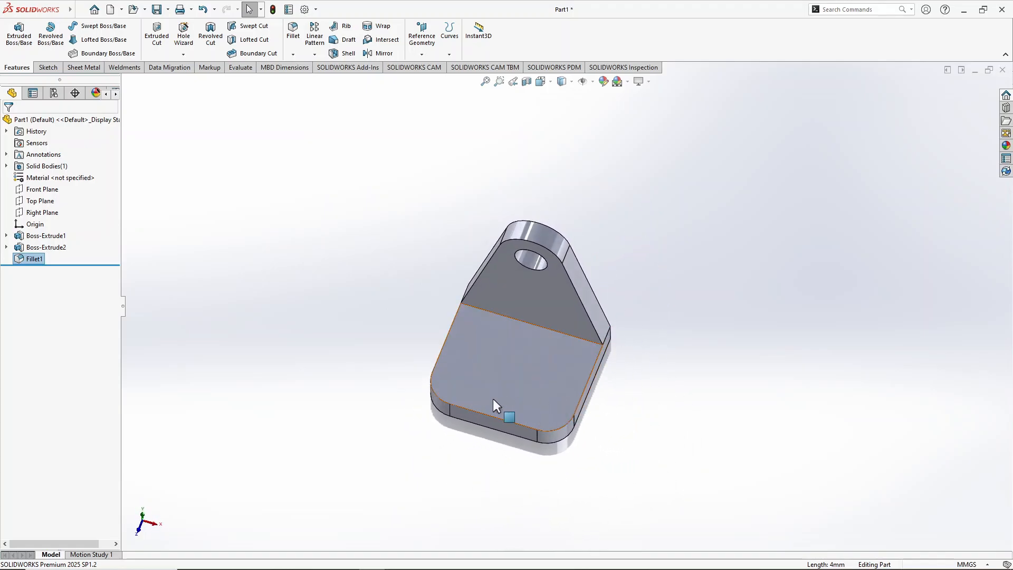
pyautogui.click(497, 375)
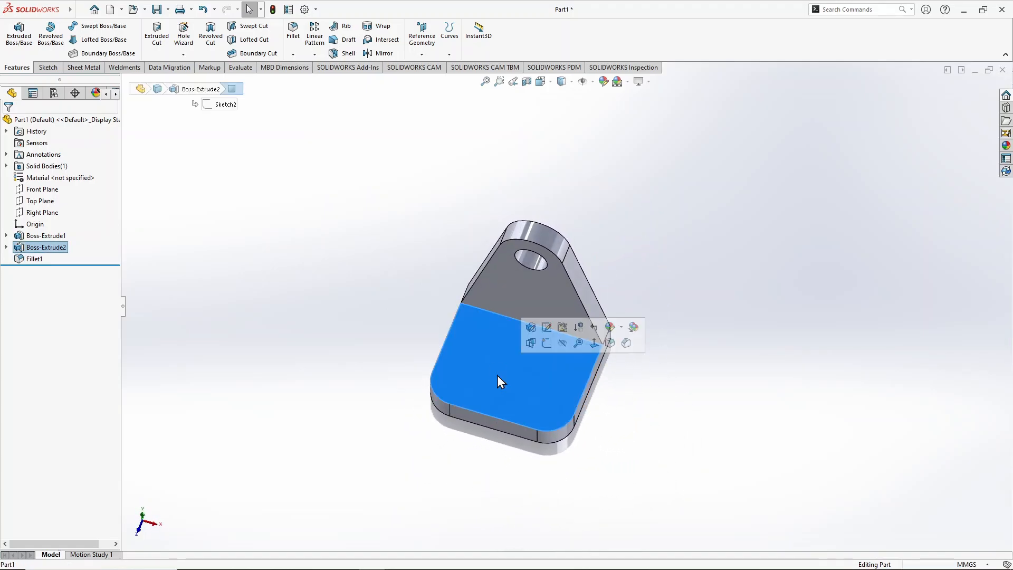
pyautogui.click(547, 343)
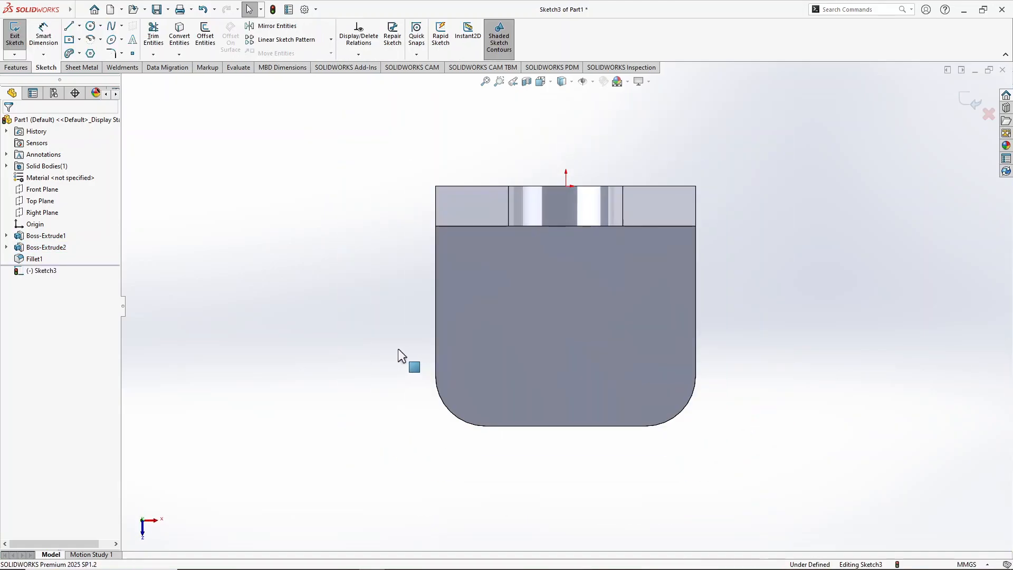
pyautogui.moveTo(281, 304); pyautogui.dragTo(311, 308, button='right')
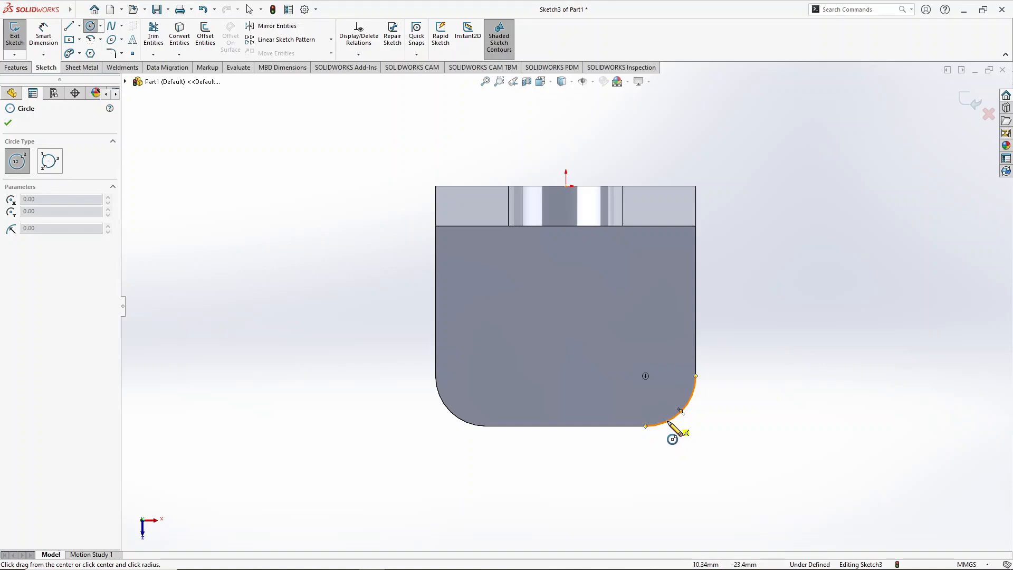
pyautogui.click(646, 375)
pyautogui.click(664, 393)
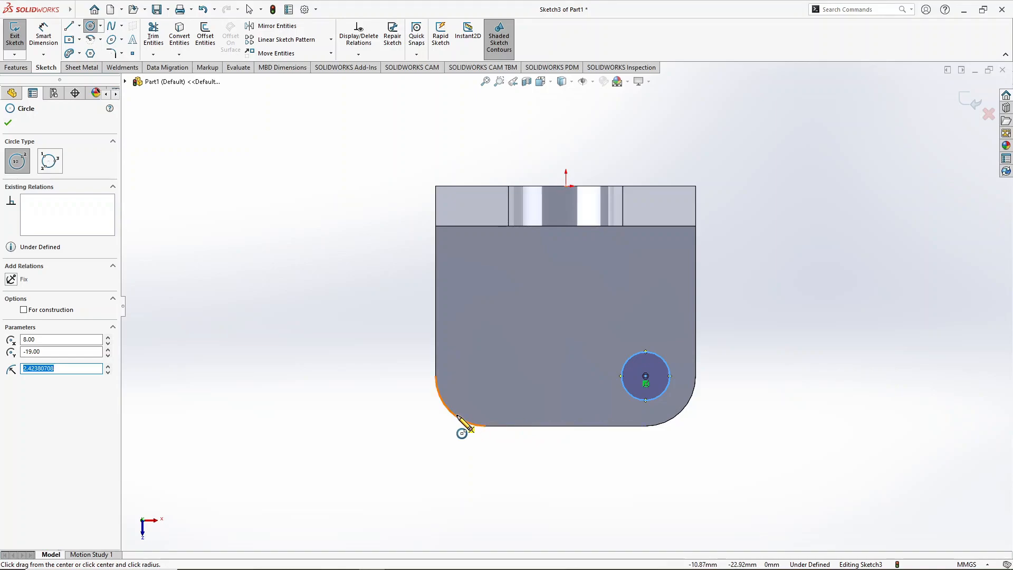
pyautogui.moveTo(450, 411)
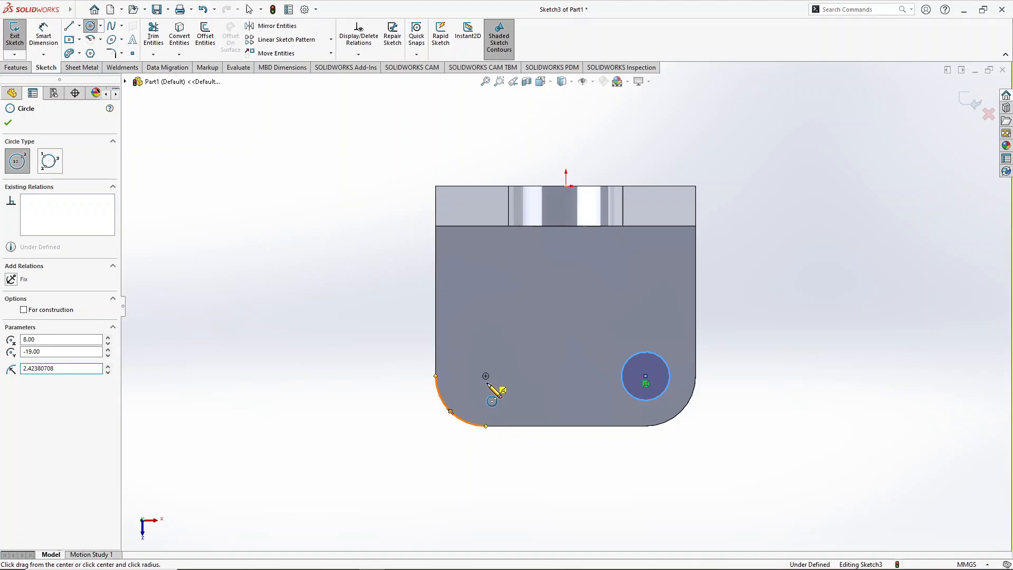
pyautogui.click(486, 377)
pyautogui.click(475, 395)
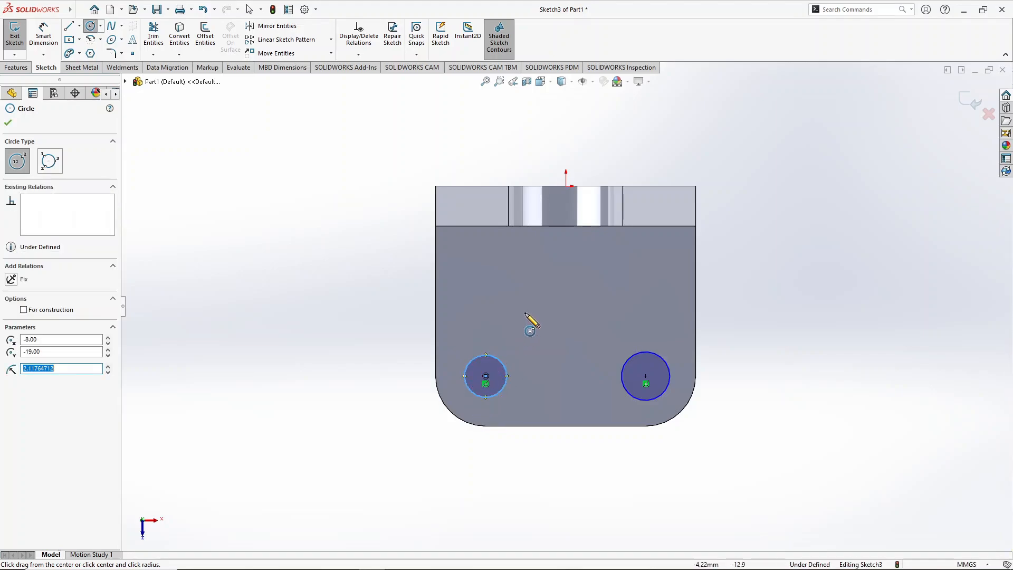
# Sketch a vertical line across the base plate face from the midpoint of its rear edge to the midpoint of its front edge.
pyautogui.moveTo(383, 299); pyautogui.dragTo(355, 302, button='right')
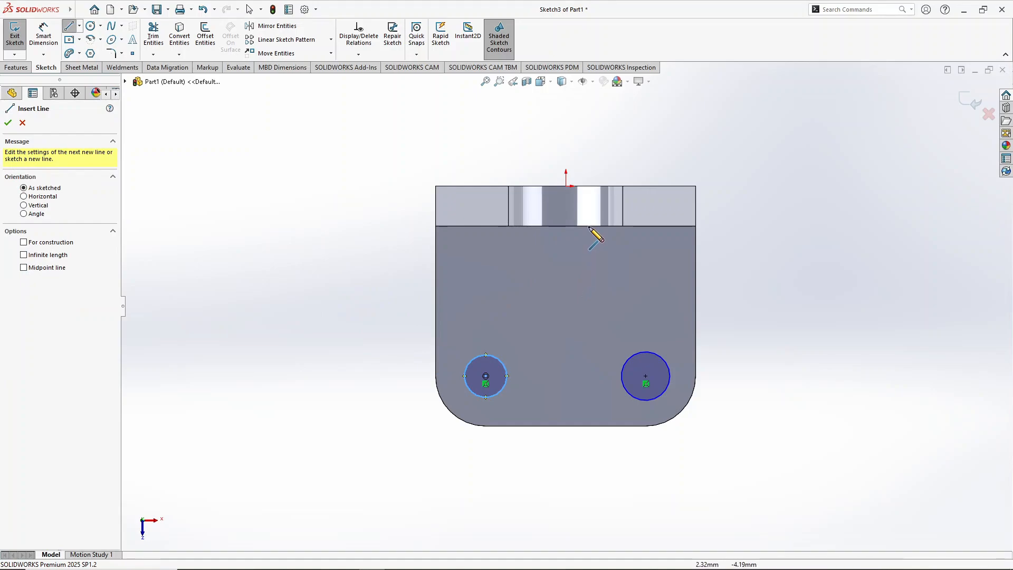
pyautogui.click(566, 226)
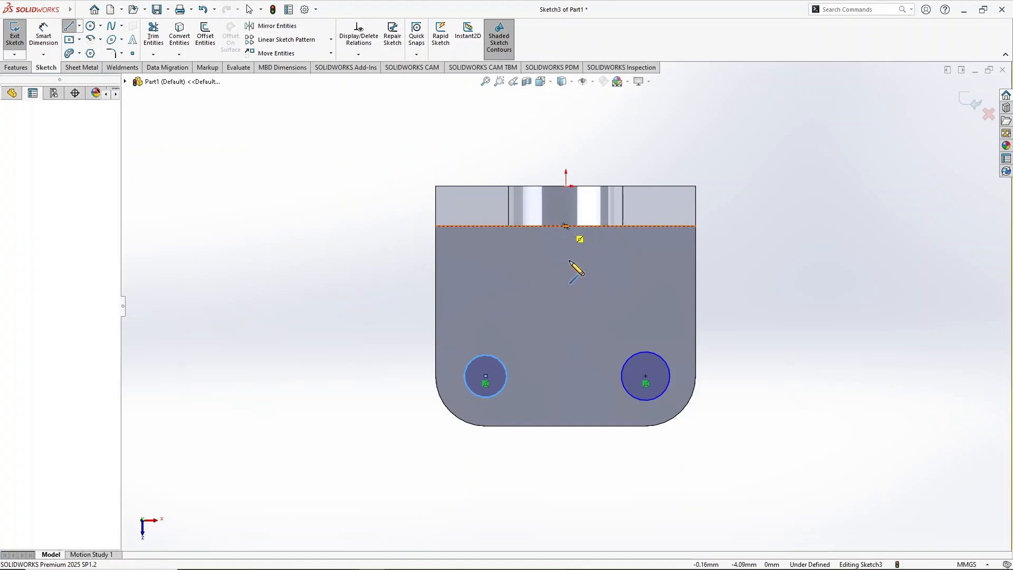
pyautogui.click(566, 426)
pyautogui.rightClick(360, 348)
pyautogui.click(376, 354)
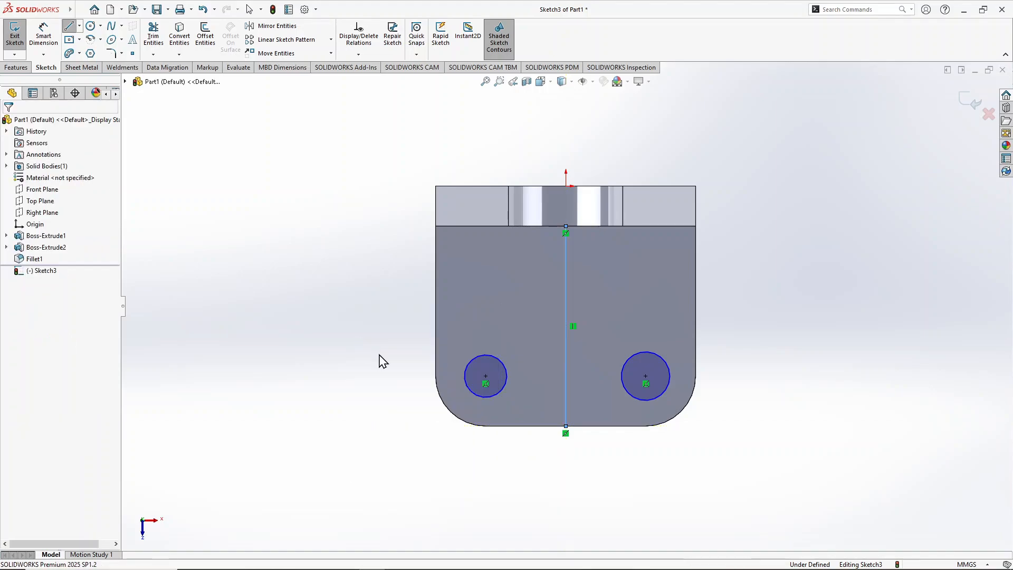
# Sketch a horizontal line about 5.4 mm long from the vertical line's midpoint towards the right side of the plate.
pyautogui.moveTo(783, 317); pyautogui.dragTo(731, 321, button='right')
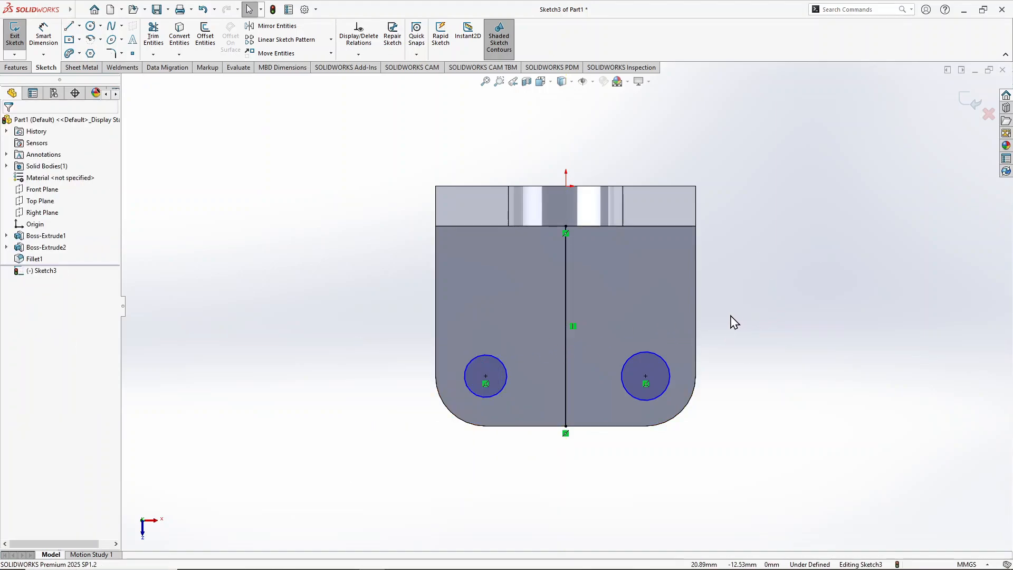
pyautogui.click(566, 326)
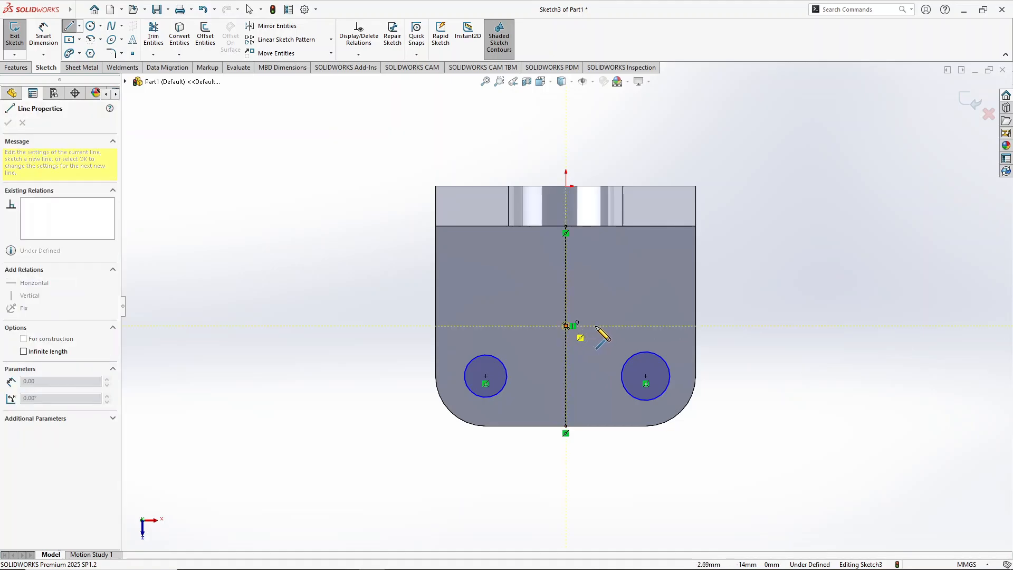
pyautogui.click(620, 325)
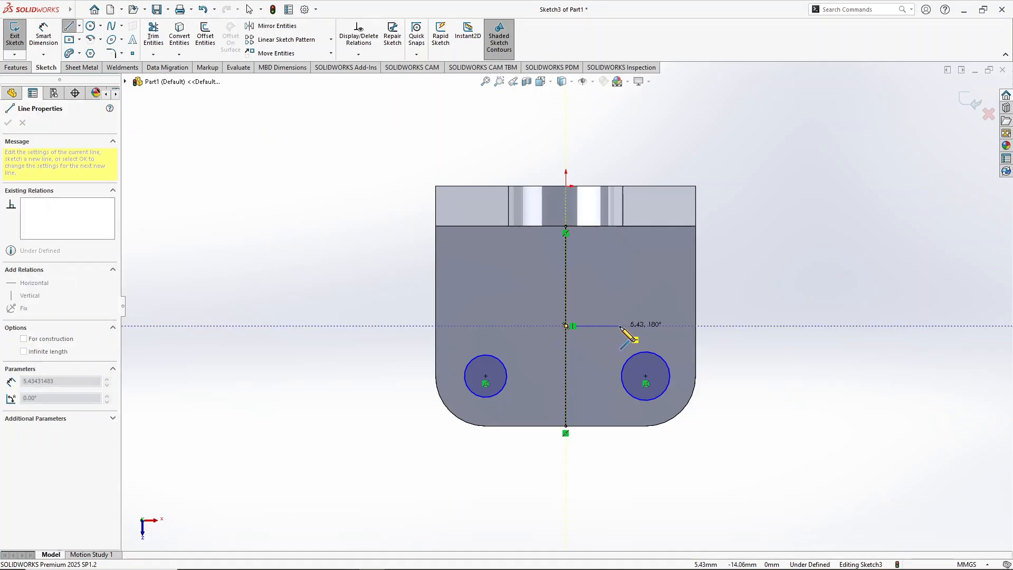
pyautogui.rightClick(743, 321)
pyautogui.click(766, 324)
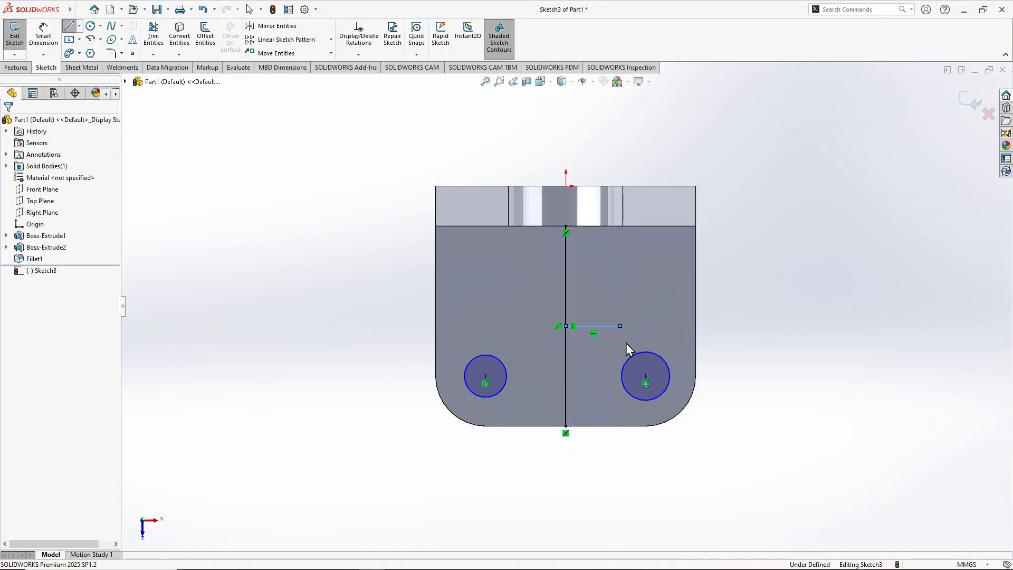
# Convert the vertical centre line and the short horizontal line to construction geometry.
pyautogui.click(567, 352)
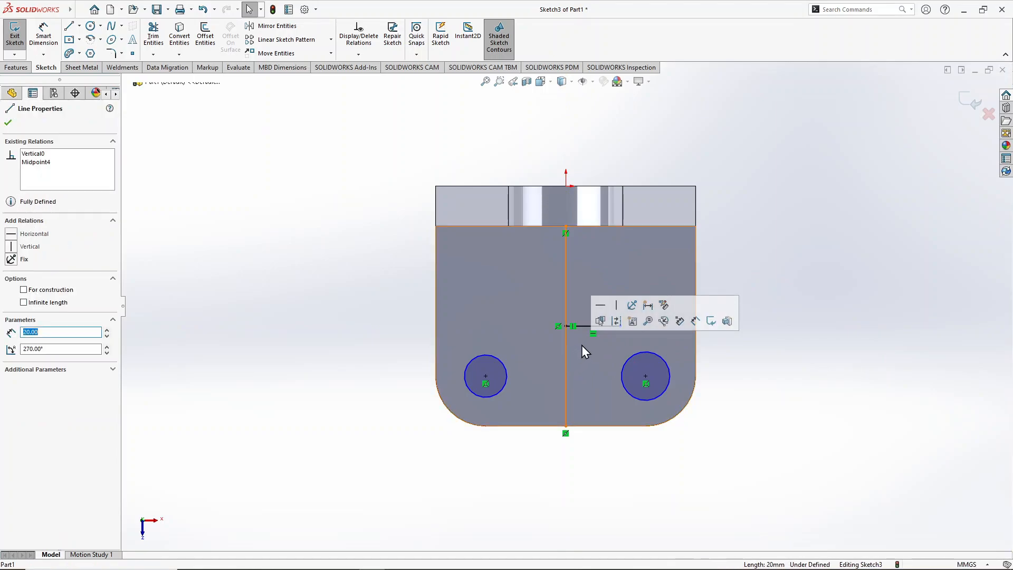
pyautogui.click(617, 321)
pyautogui.click(602, 326)
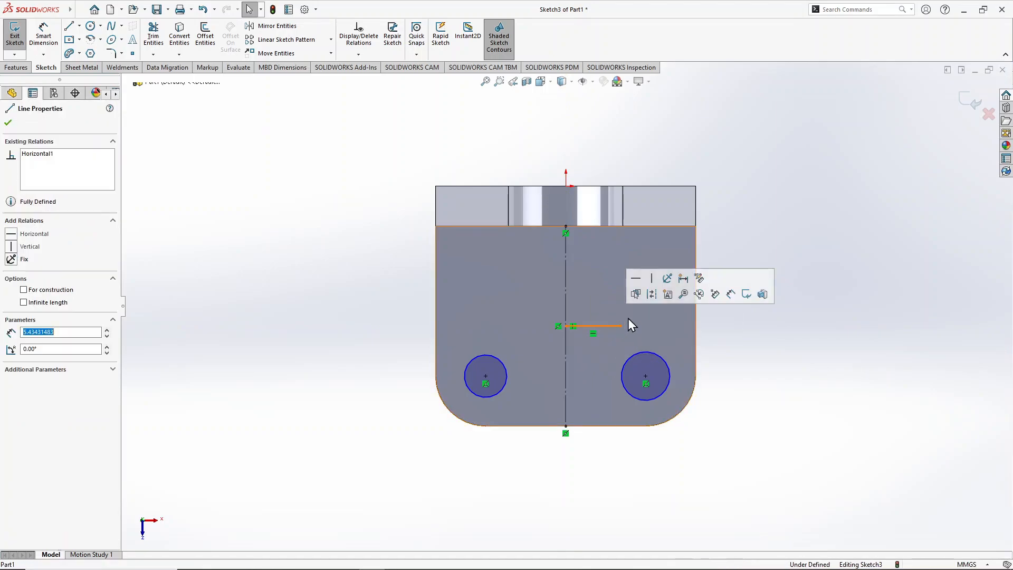
pyautogui.click(649, 295)
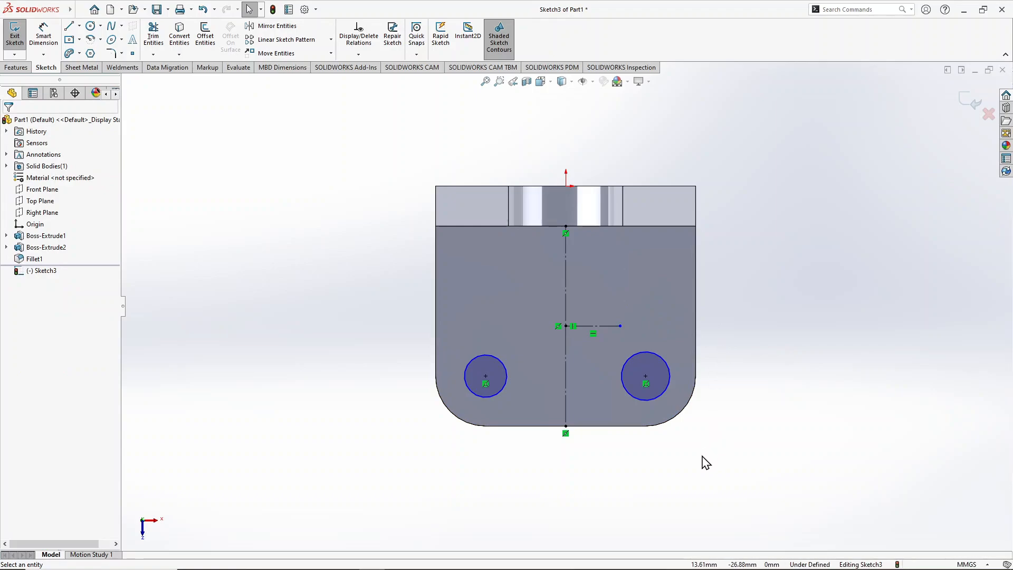
# Dimension the right circle's diameter as 5 mm.
pyautogui.moveTo(702, 459); pyautogui.dragTo(728, 394, button='right')
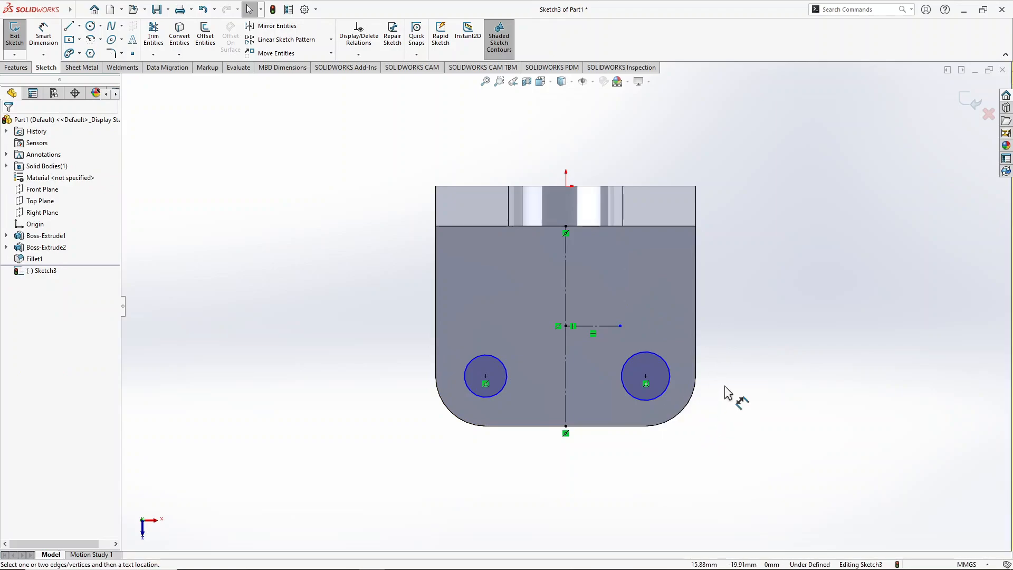
pyautogui.click(670, 386)
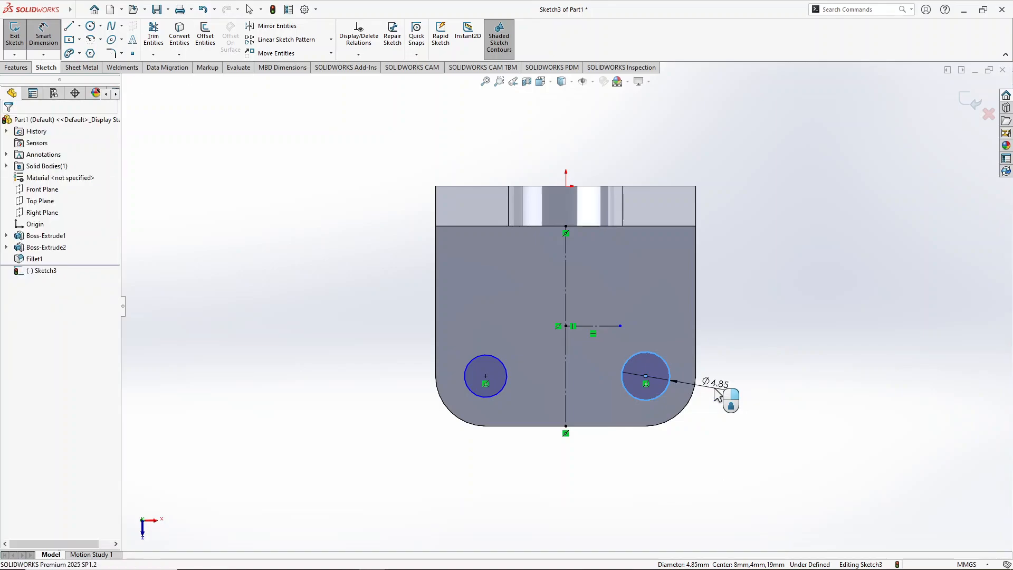
pyautogui.click(721, 400)
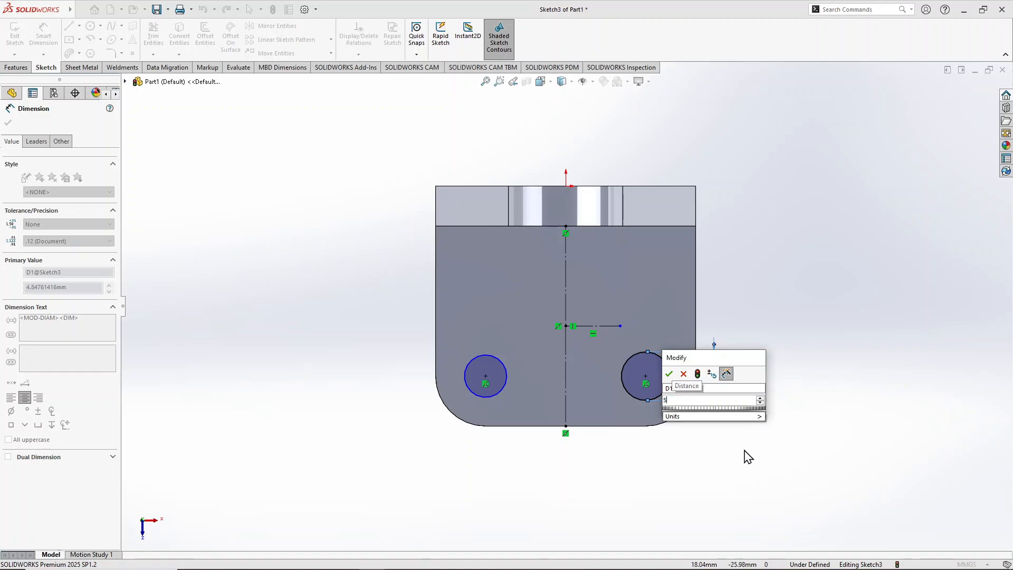
pyautogui.press('Return')
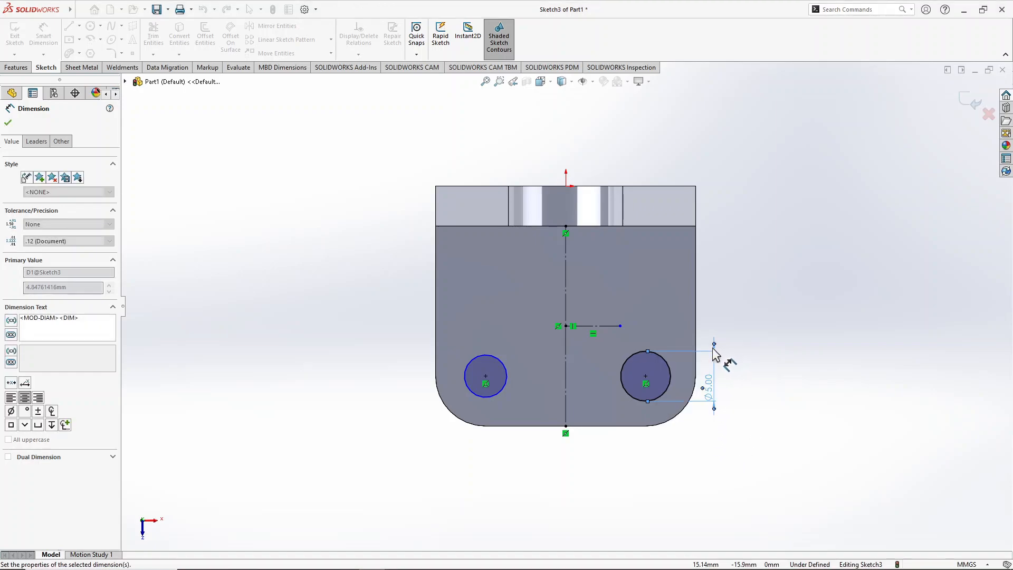
pyautogui.rightClick(377, 377)
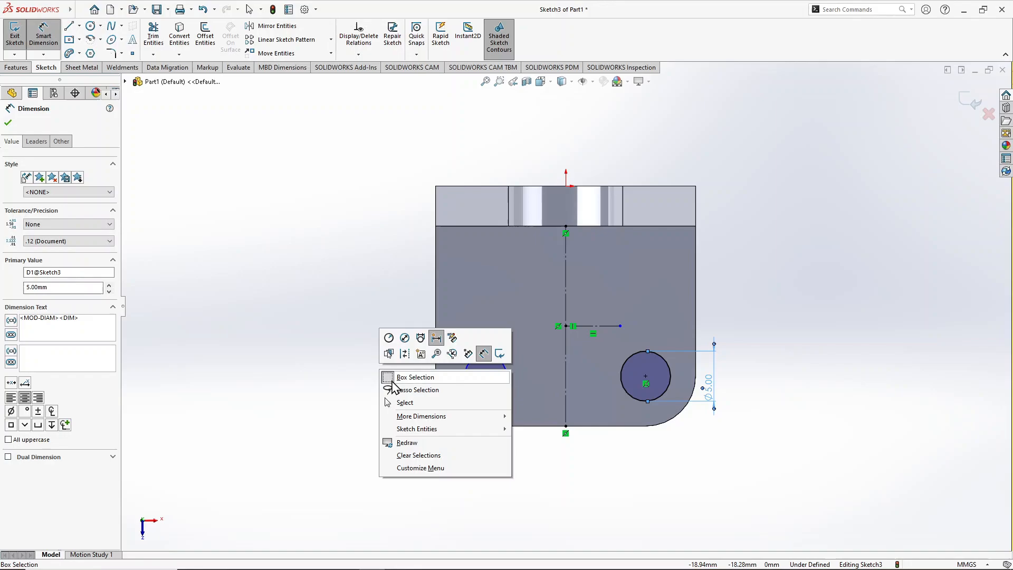
pyautogui.click(400, 401)
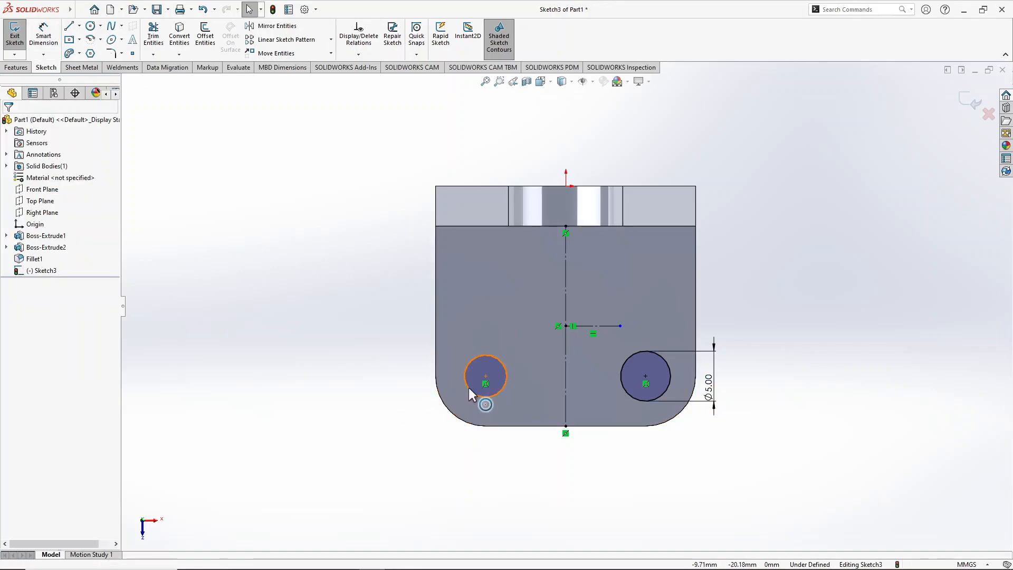
# Make the left circle equal in size to the right circle with an Equal relation.
pyautogui.click(469, 390)
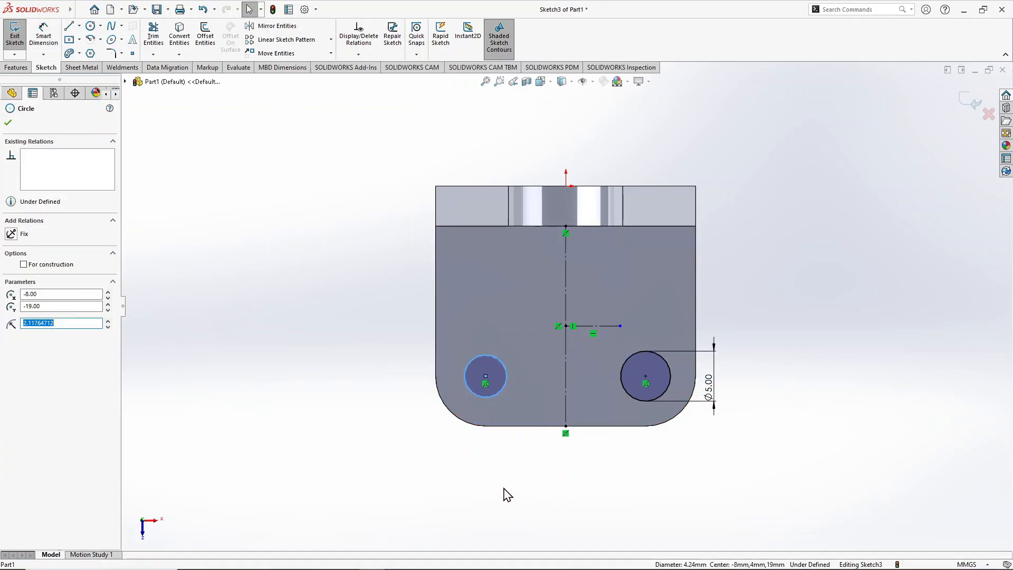
pyautogui.keyDown('ctrl'); pyautogui.click(629, 396); pyautogui.keyUp('ctrl')
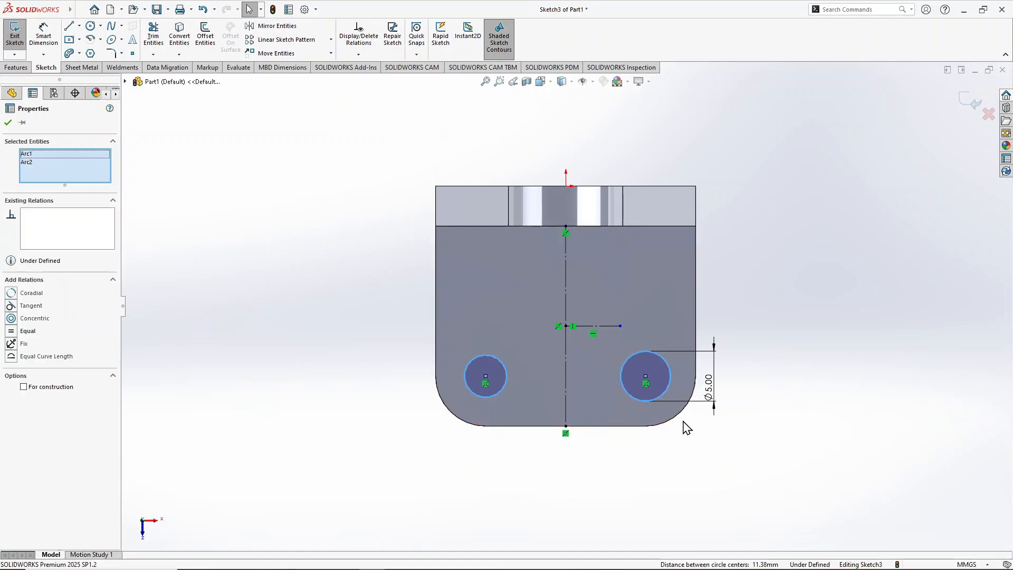
pyautogui.rightClick(737, 360)
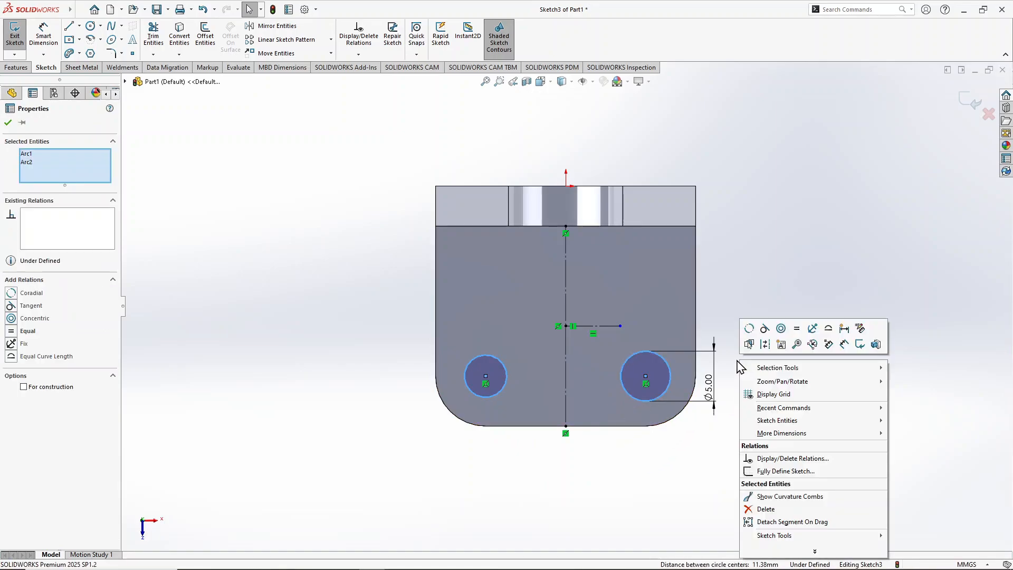
pyautogui.click(797, 329)
pyautogui.click(763, 395)
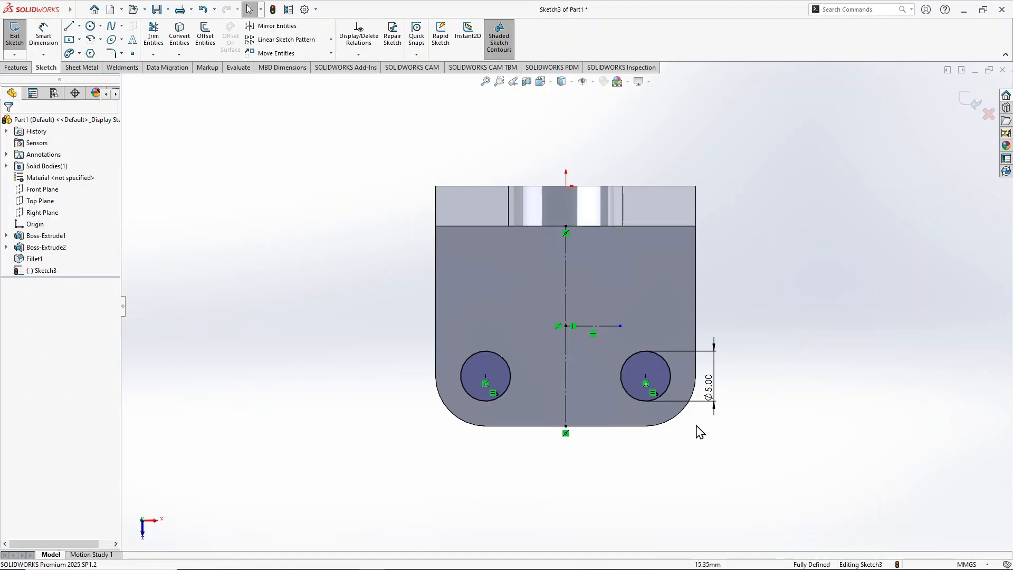
# Mirror both circles about the short horizontal construction line, keeping the originals, to form a four-hole layout.
pyautogui.click(275, 26)
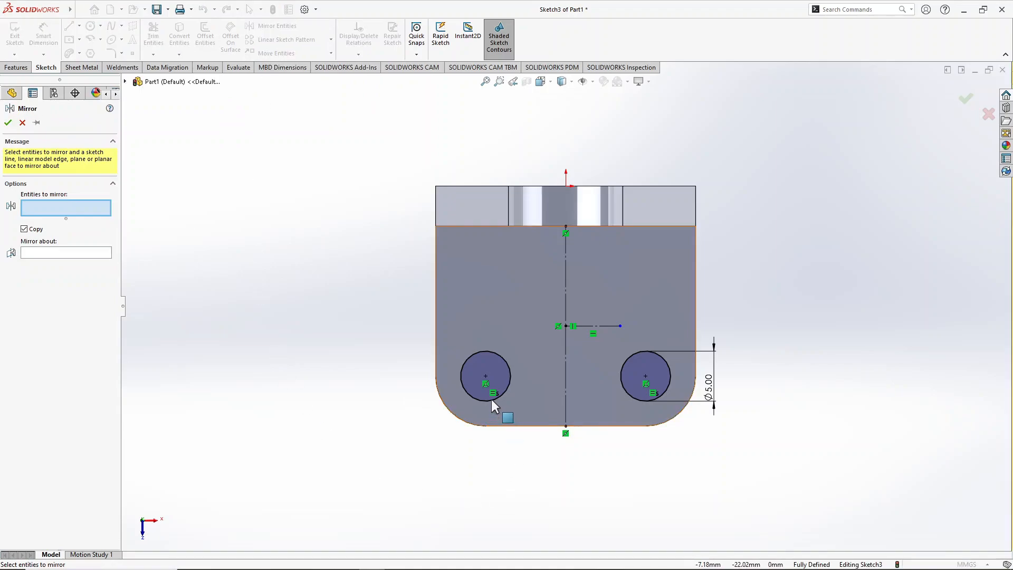
pyautogui.click(491, 399)
pyautogui.click(623, 389)
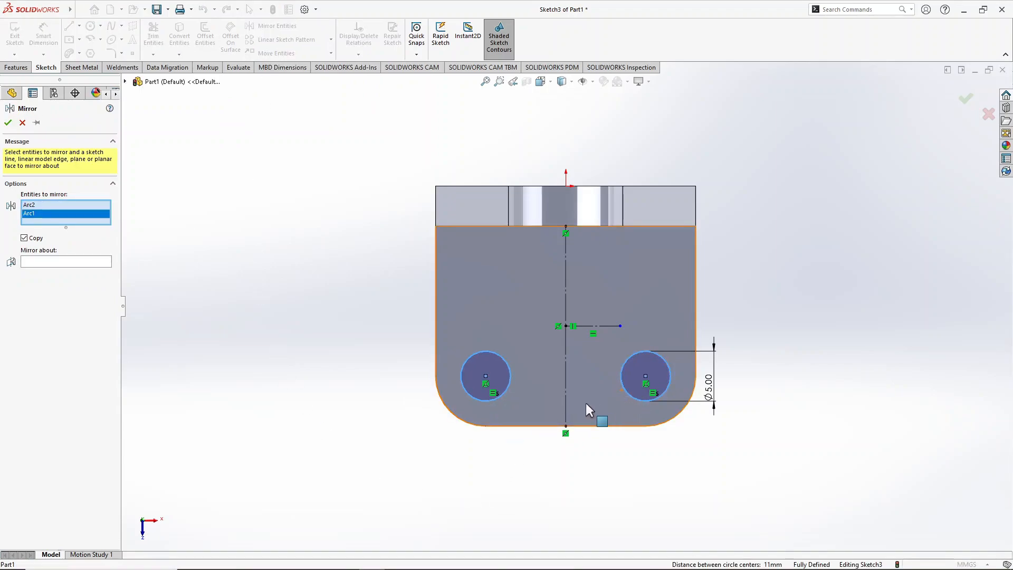
pyautogui.click(55, 263)
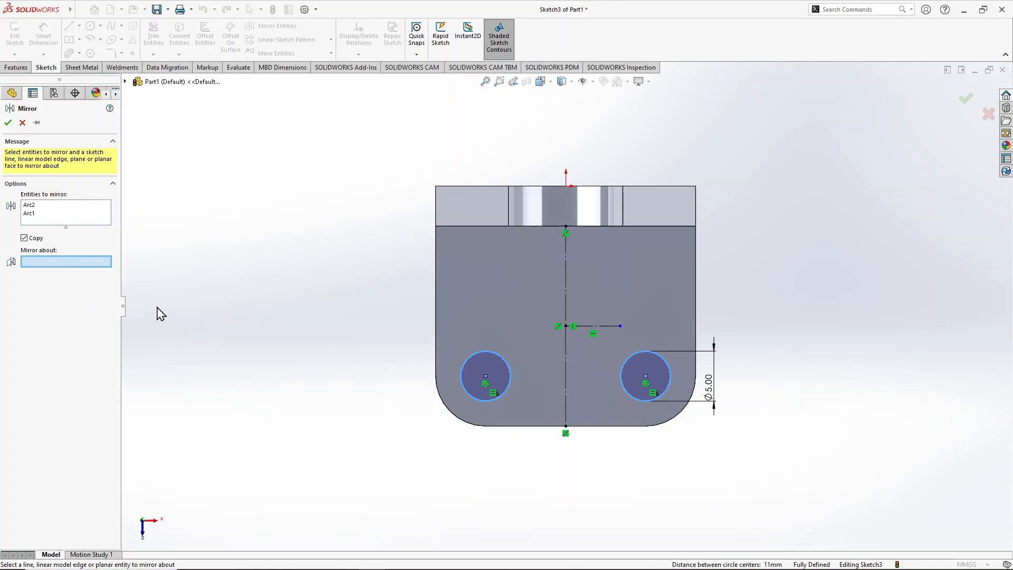
pyautogui.click(587, 327)
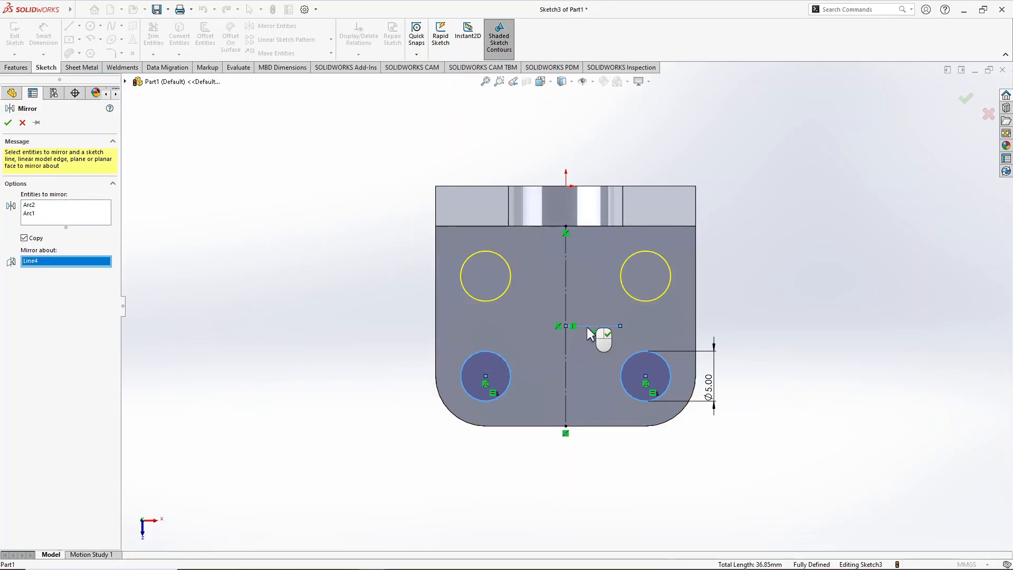
pyautogui.click(8, 123)
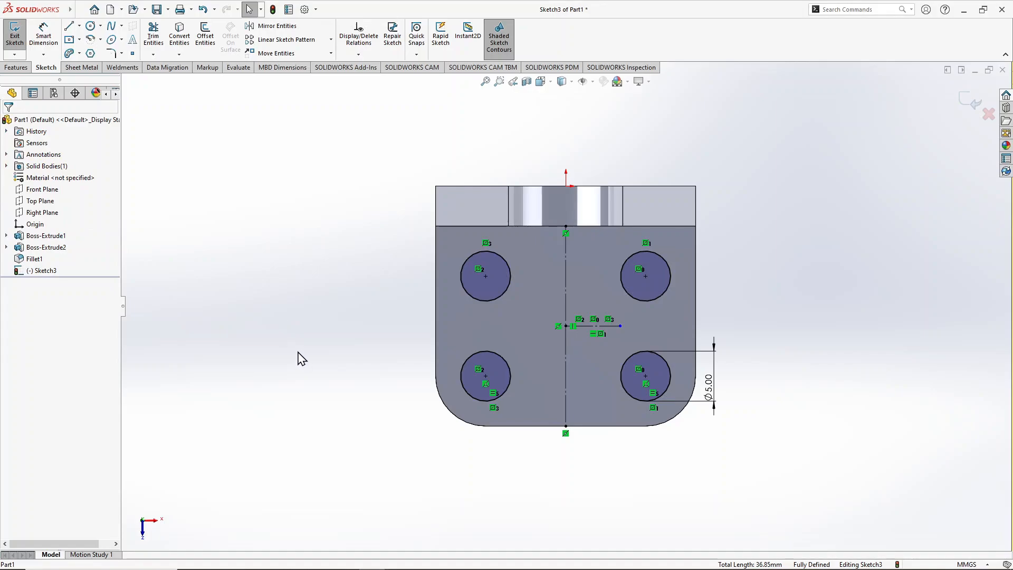
# Cut the four 5 mm circles into the base plate with a blind Extruded Cut 2 mm deep.
pyautogui.click(20, 68)
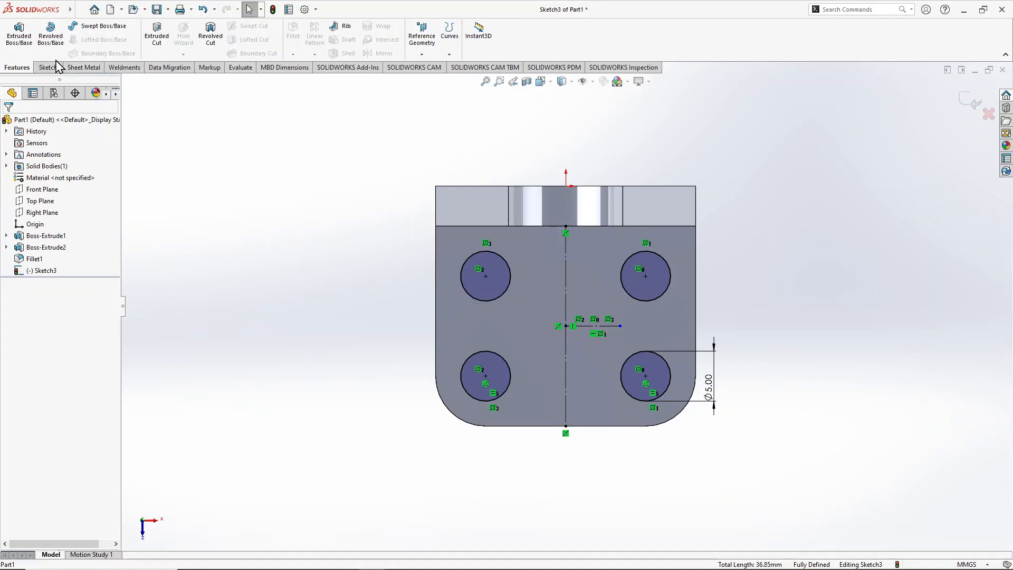
pyautogui.click(150, 33)
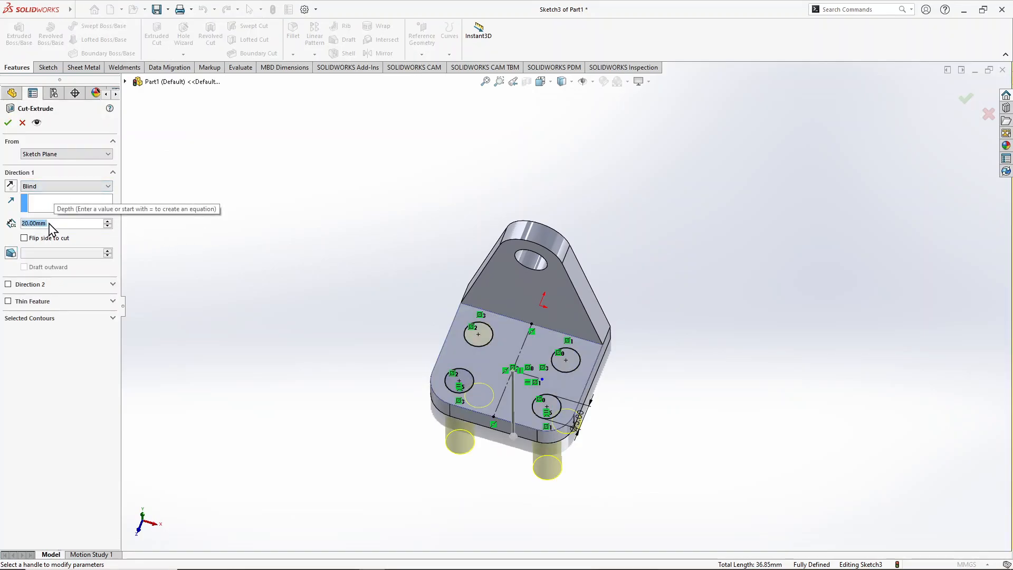
pyautogui.write('2')
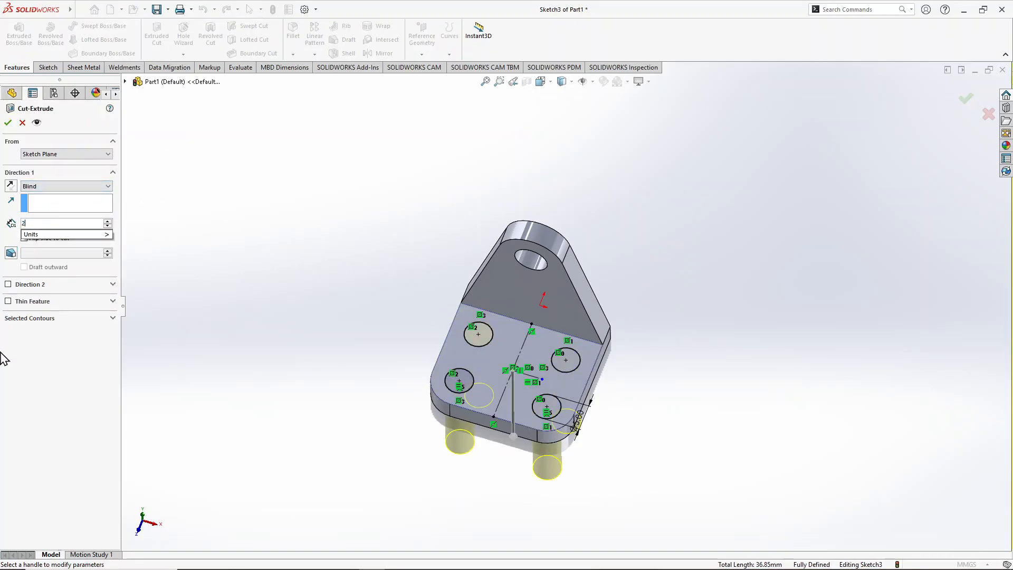
pyautogui.press('Return')
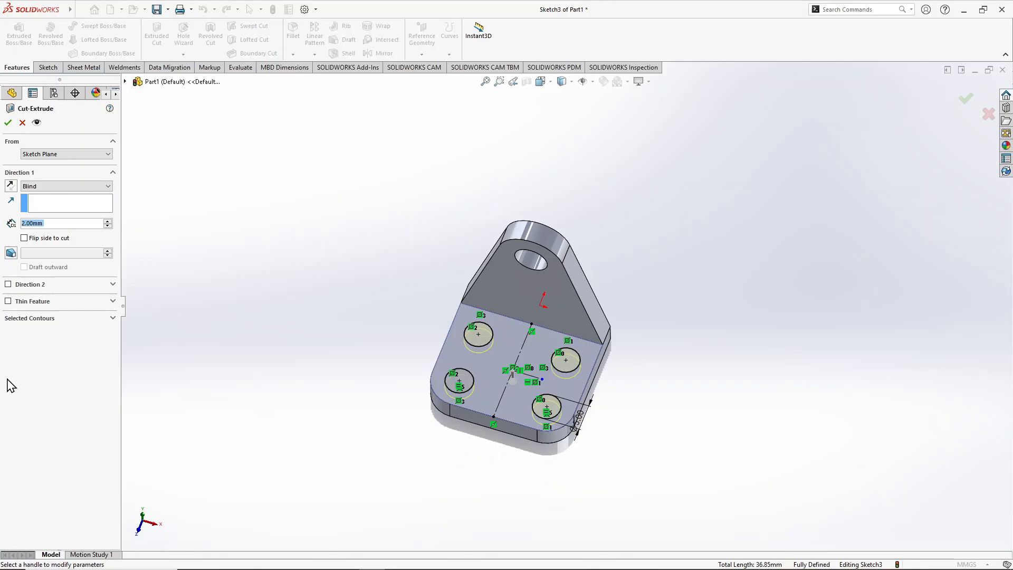
pyautogui.click(8, 123)
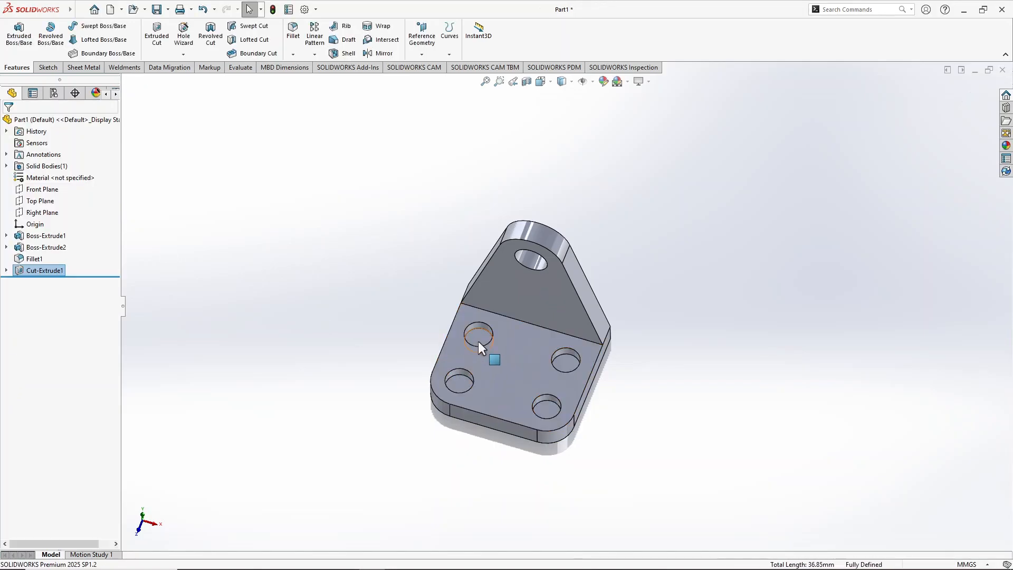
# Start a new sketch on the floor of the recess at the base plate's upper left, next to the front plate.
pyautogui.scroll(-2, 478, 341)
pyautogui.moveTo(481, 340); pyautogui.dragTo(486, 385, button='middle')
pyautogui.scroll(-4, 483, 299)
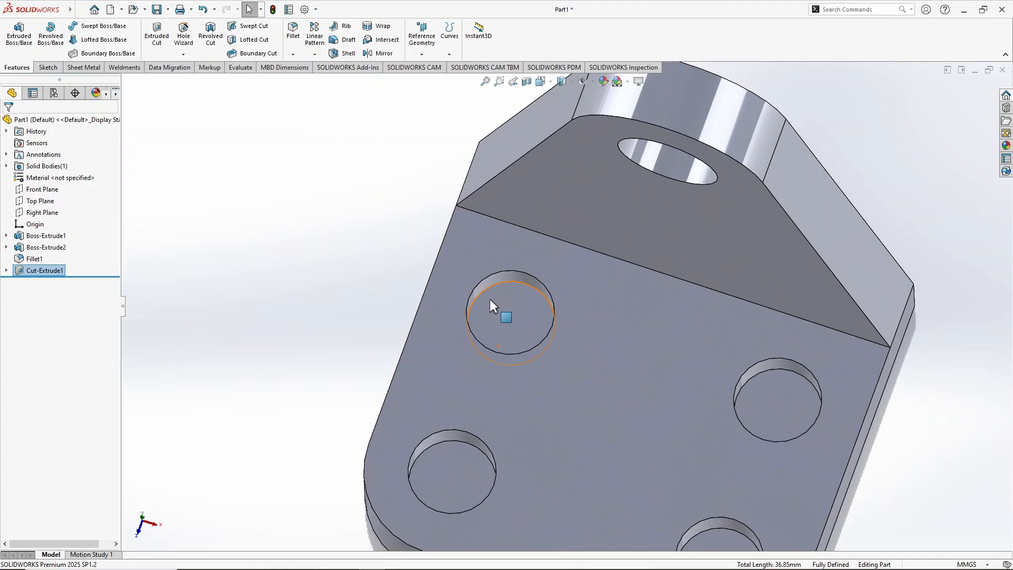
pyautogui.click(505, 314)
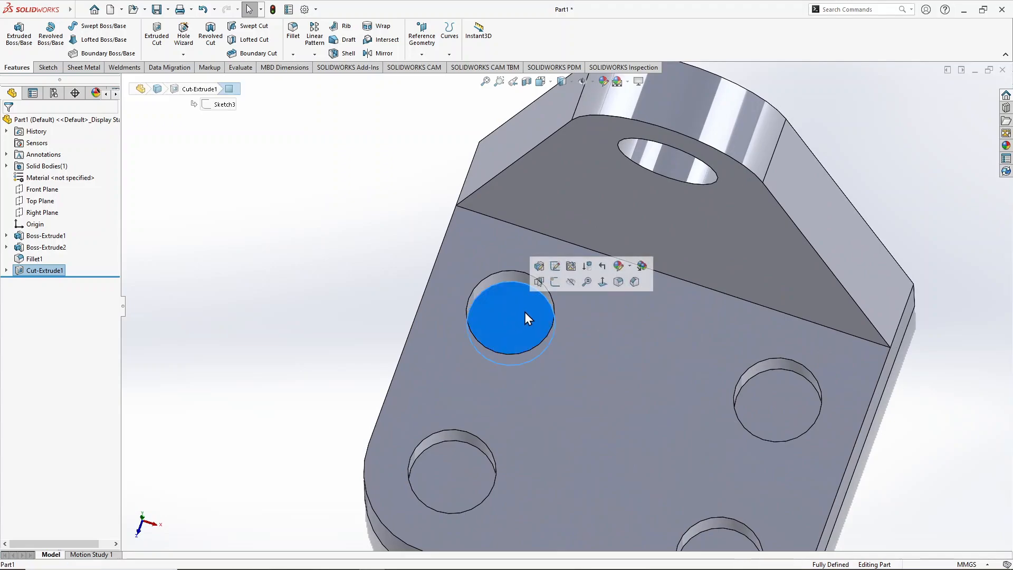
pyautogui.click(555, 281)
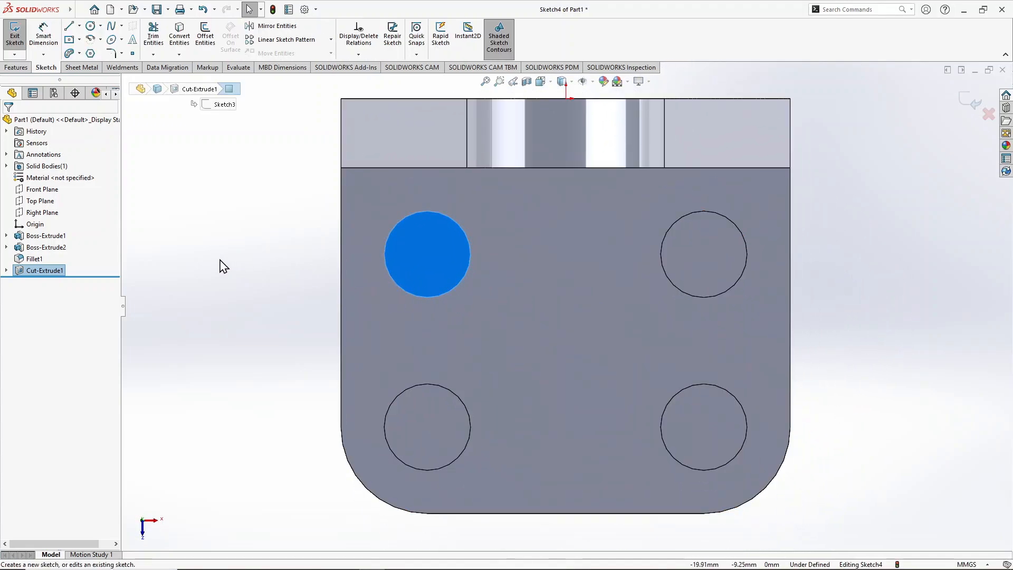
# Sketch one circle centred in each of the four recesses, with radii of about 1 to 1.4 mm.
pyautogui.moveTo(248, 255); pyautogui.dragTo(369, 275, button='right')
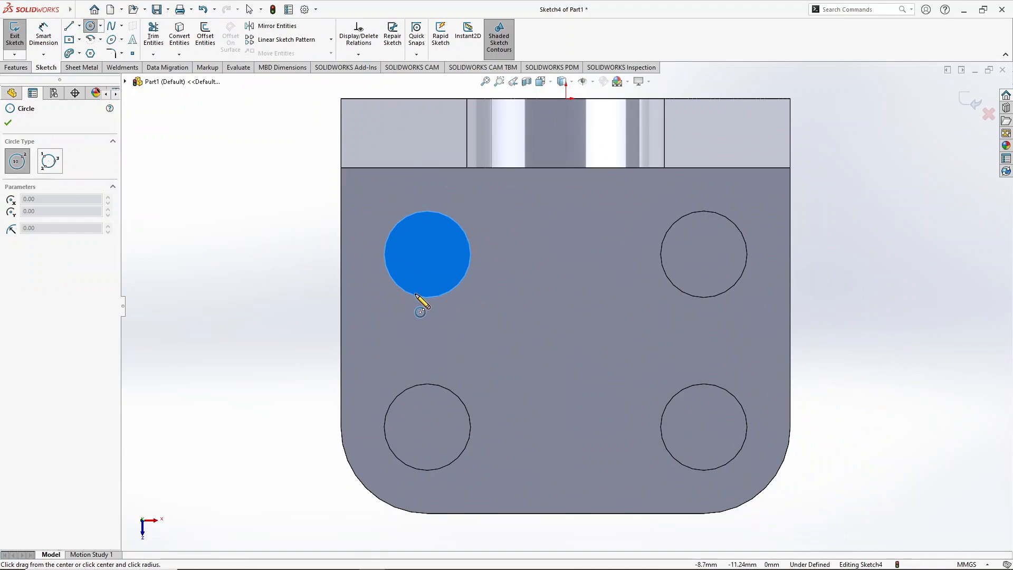
pyautogui.click(427, 254)
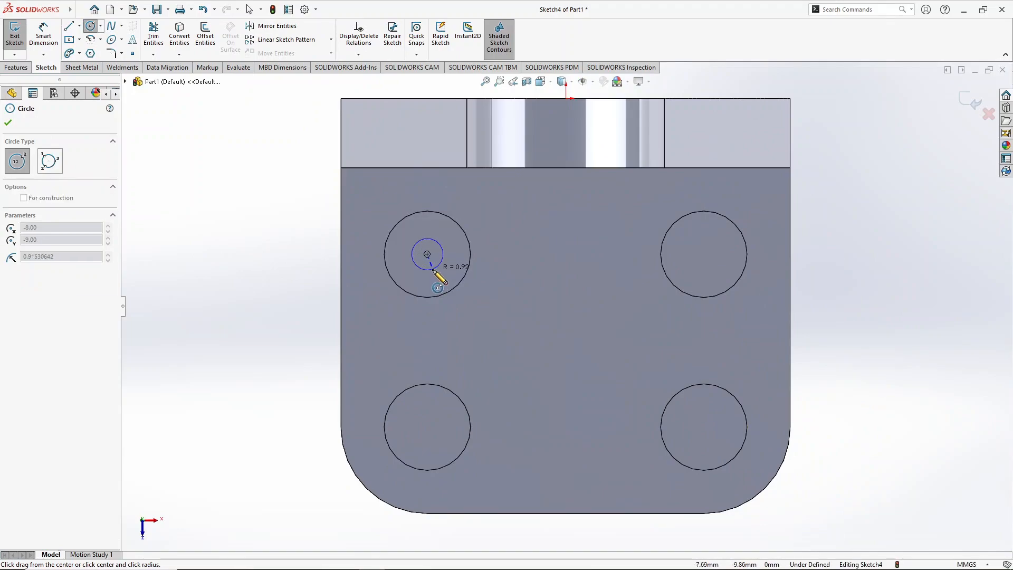
pyautogui.click(434, 271)
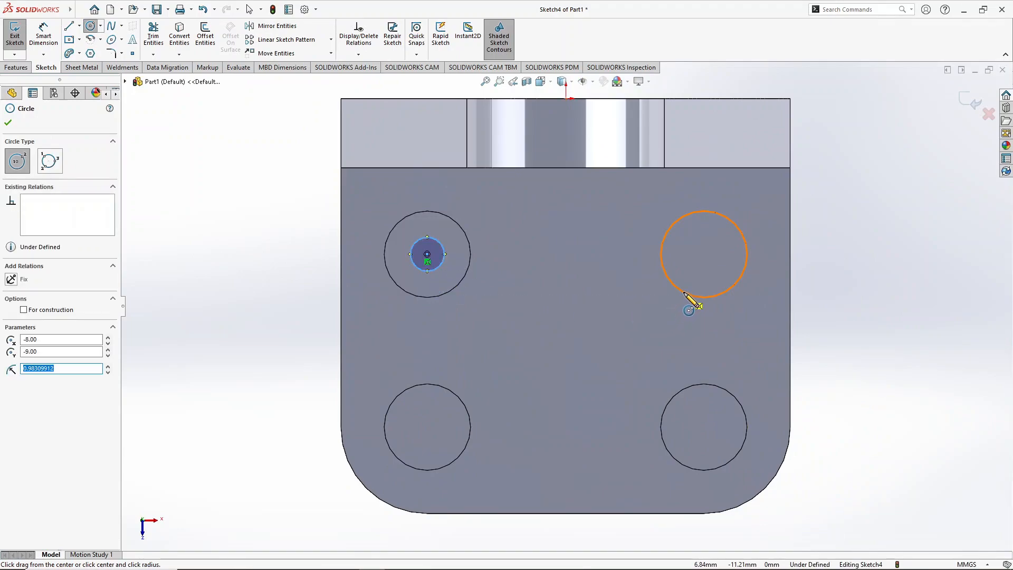
pyautogui.click(705, 254)
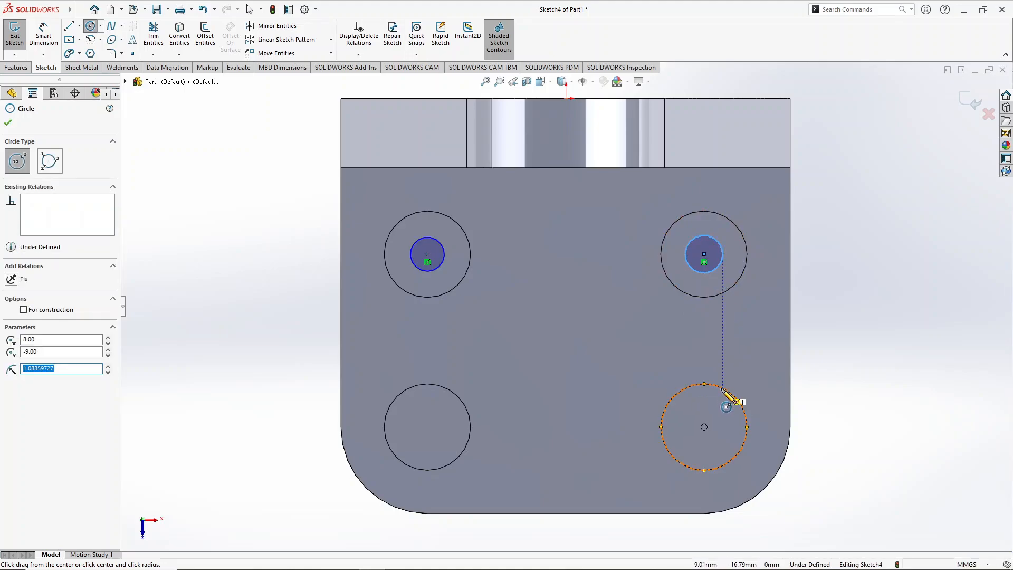
pyautogui.click(705, 427)
pyautogui.click(707, 451)
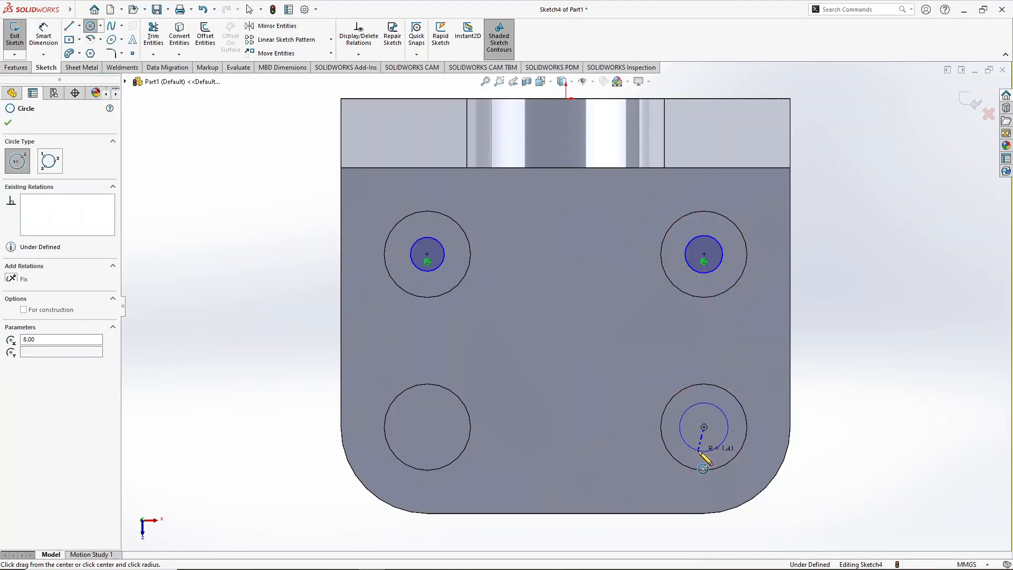
pyautogui.click(427, 427)
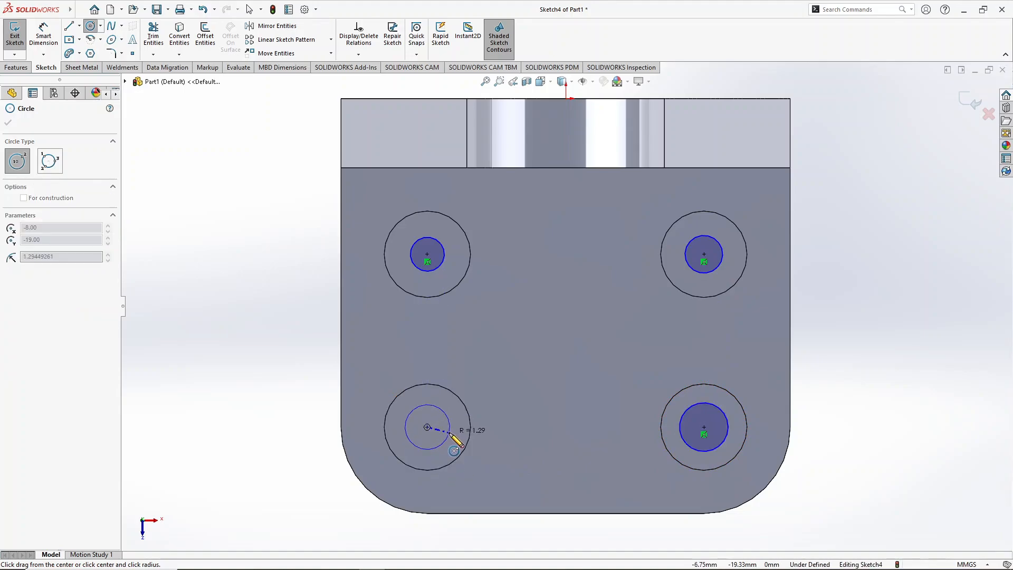
pyautogui.click(449, 434)
pyautogui.rightClick(254, 313)
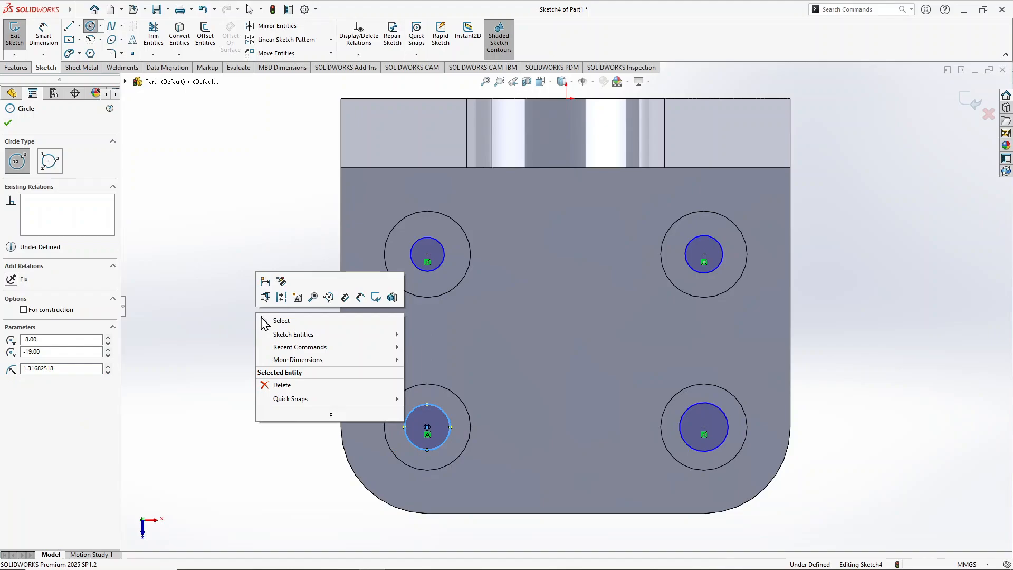
pyautogui.click(267, 319)
# Dimension the upper-left circle's diameter as 3 mm.
pyautogui.moveTo(272, 298); pyautogui.dragTo(276, 264, button='right')
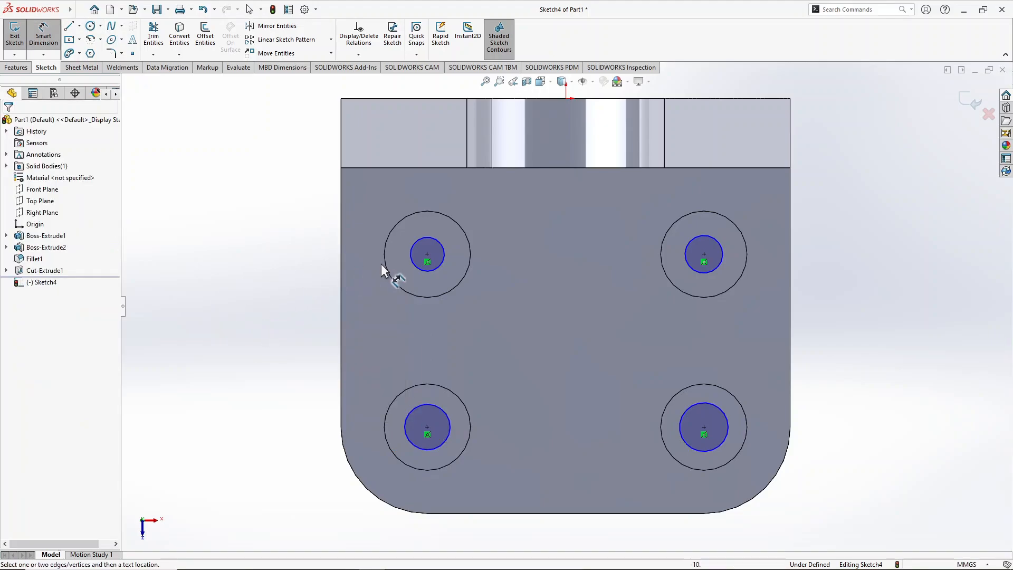
pyautogui.click(409, 261)
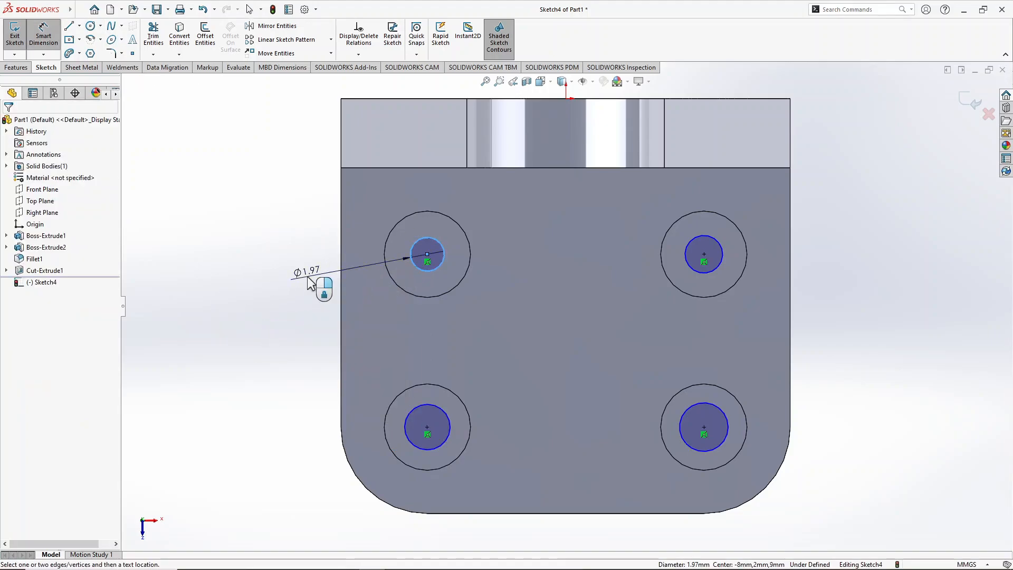
pyautogui.click(298, 301)
pyautogui.write('3')
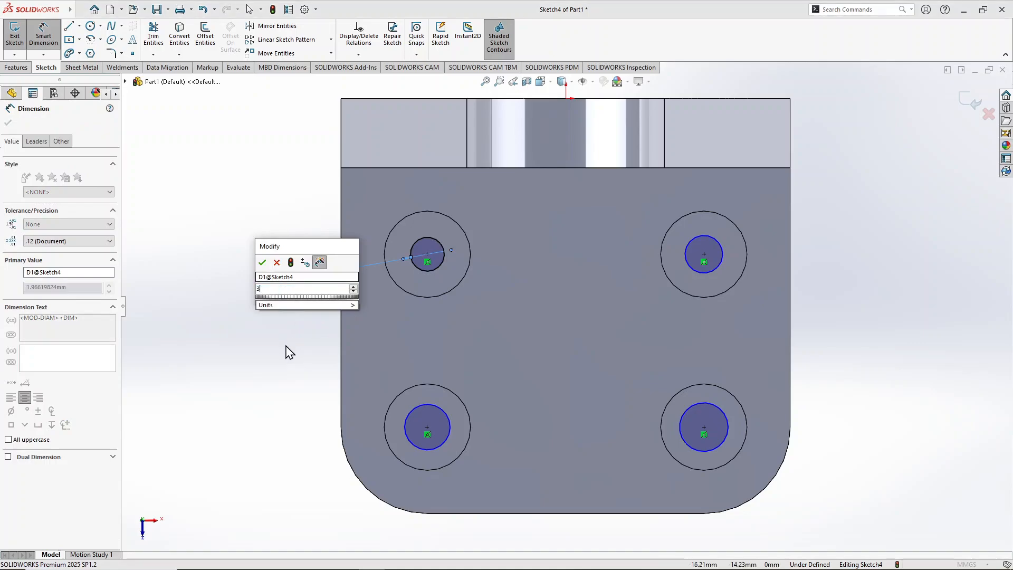
pyautogui.press('Return')
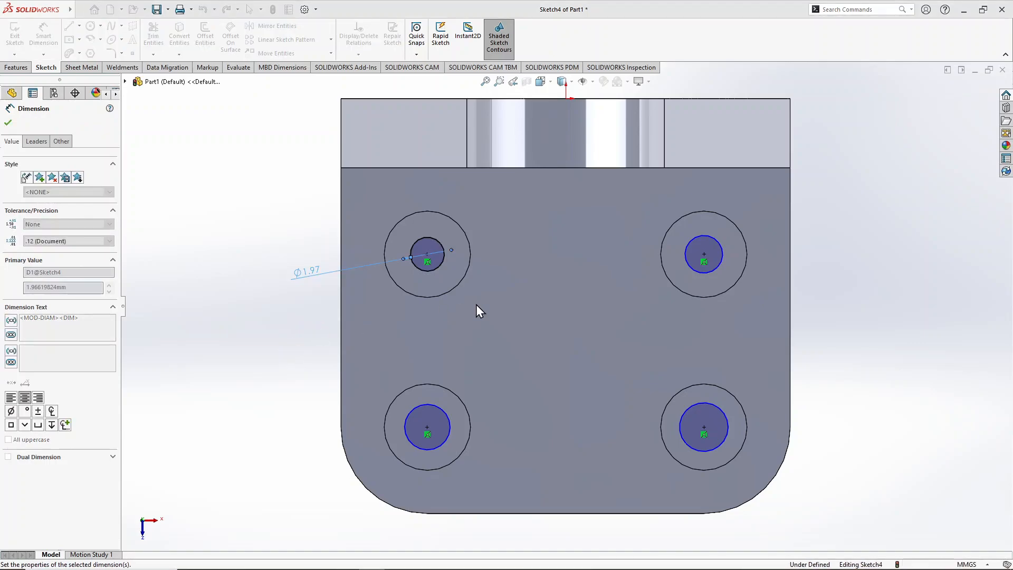
pyautogui.rightClick(261, 297)
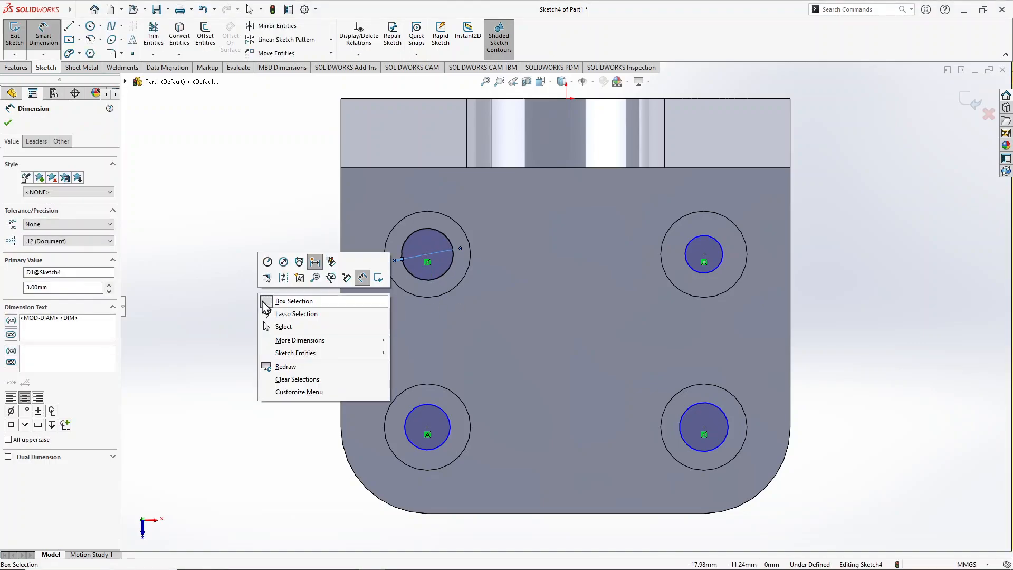
pyautogui.click(280, 324)
pyautogui.click(385, 345)
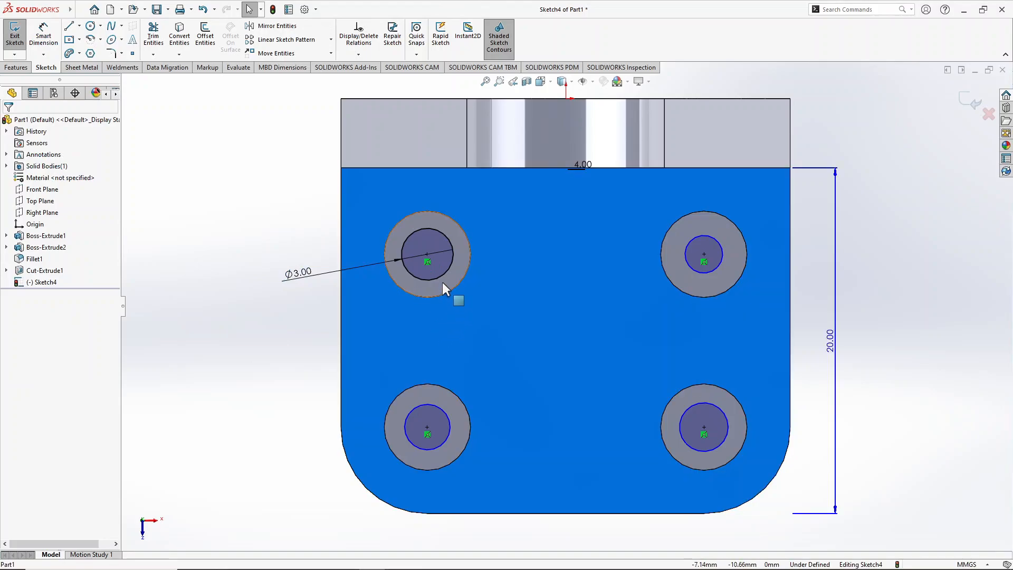
pyautogui.click(285, 307)
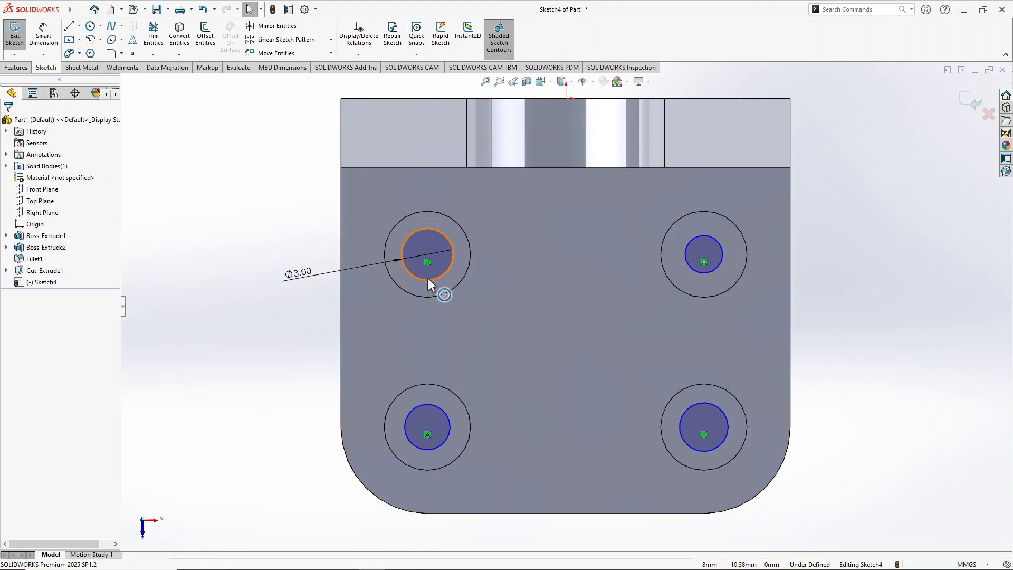
pyautogui.click(426, 280)
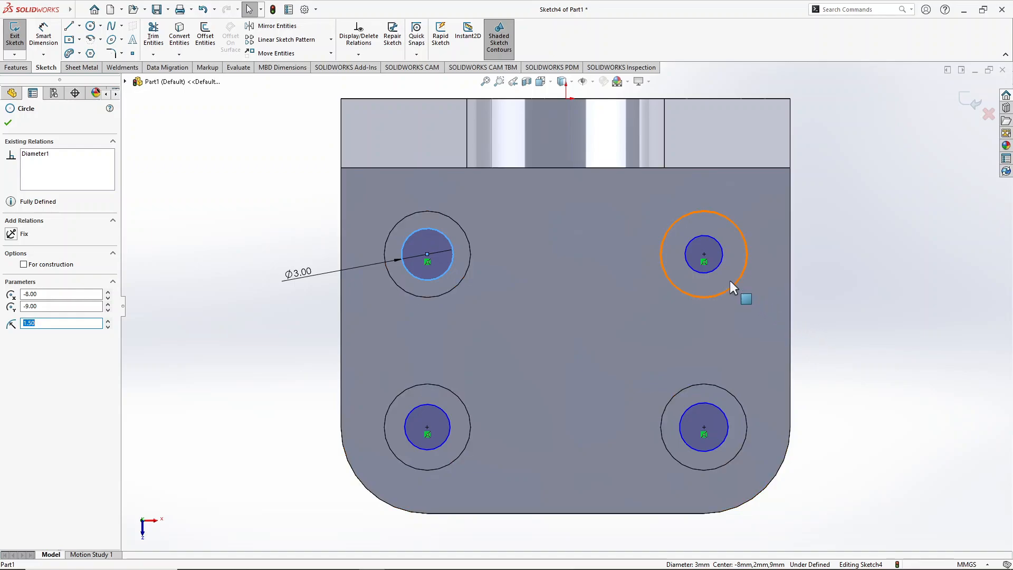
pyautogui.keyDown('ctrl'); pyautogui.click(714, 271); pyautogui.keyUp('ctrl')
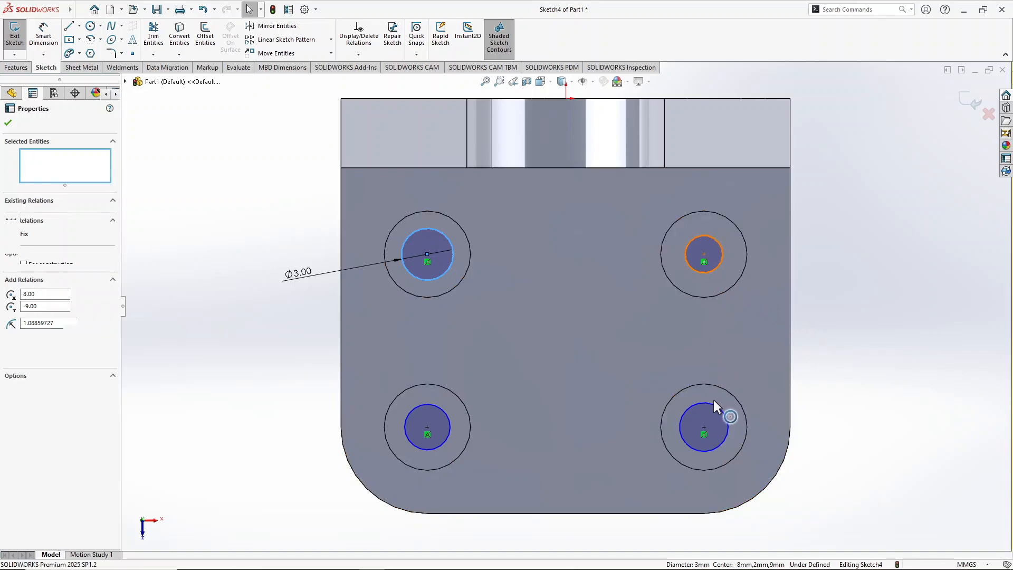
pyautogui.keyDown('ctrl'); pyautogui.click(715, 404); pyautogui.keyUp('ctrl')
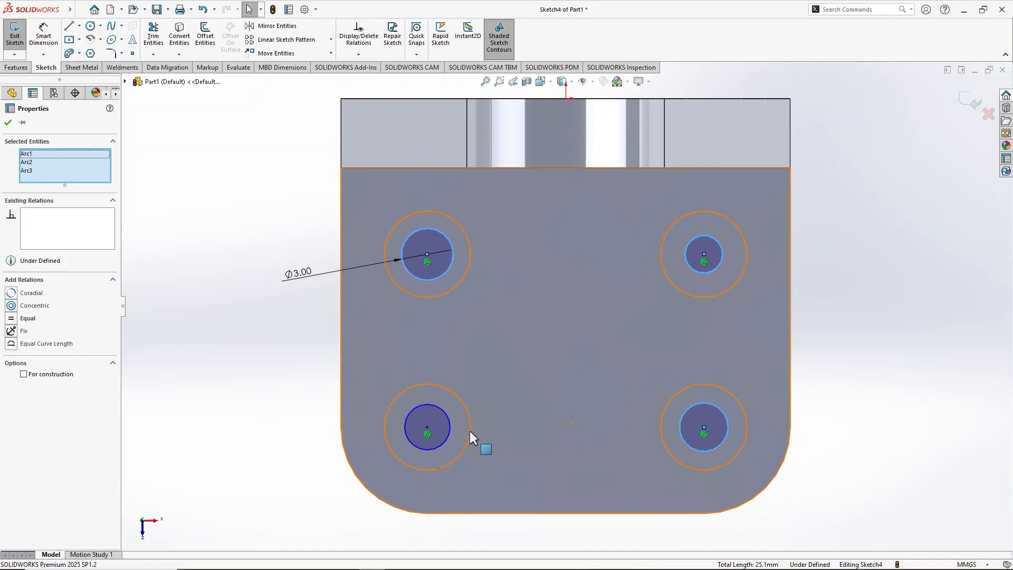
pyautogui.keyDown('ctrl'); pyautogui.click(444, 436); pyautogui.keyUp('ctrl')
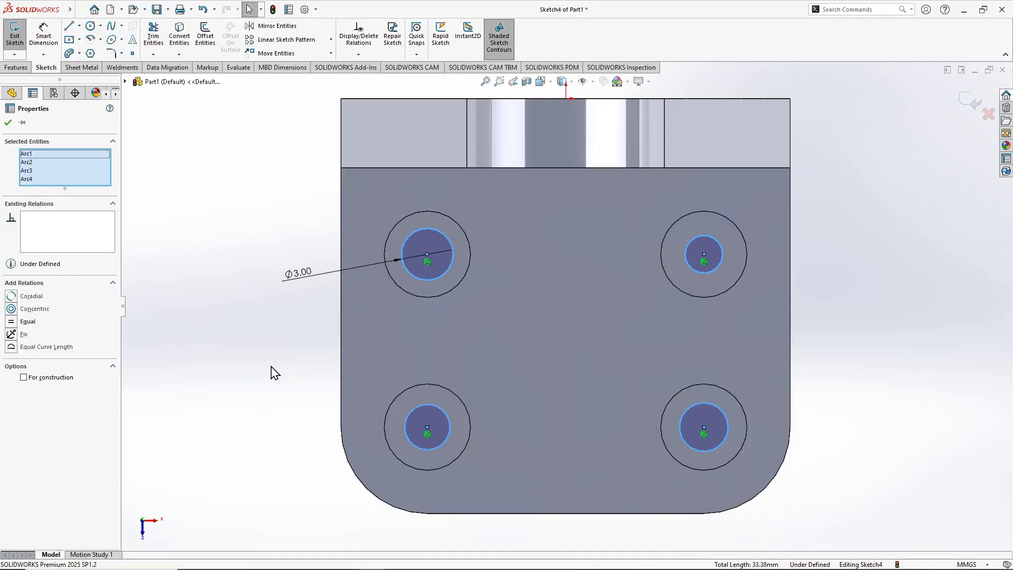
pyautogui.press('Escape')
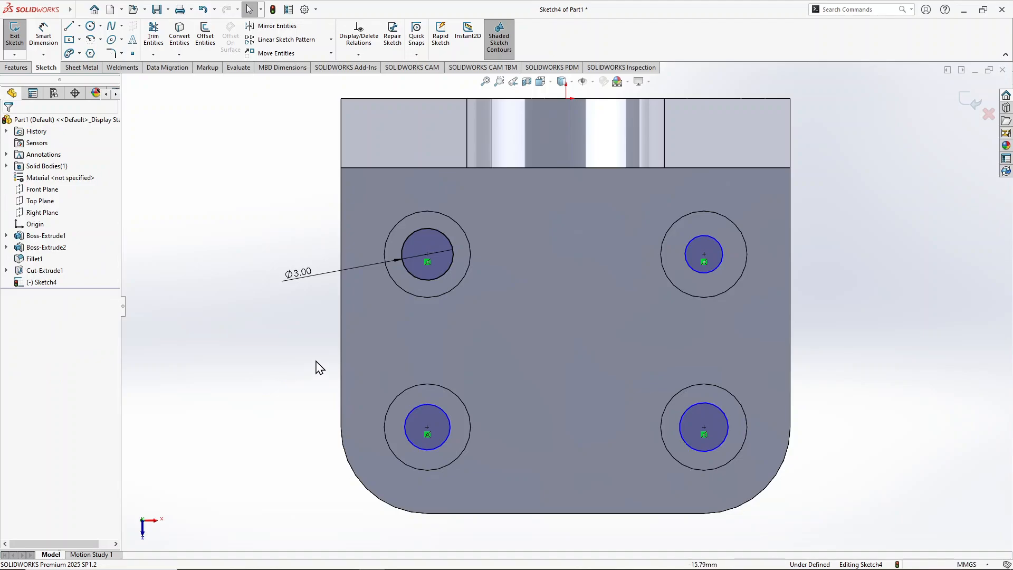
# Make the other three inner circles equal in size to the 3 mm circle with an Equal relation.
pyautogui.click(438, 279)
pyautogui.click(421, 281)
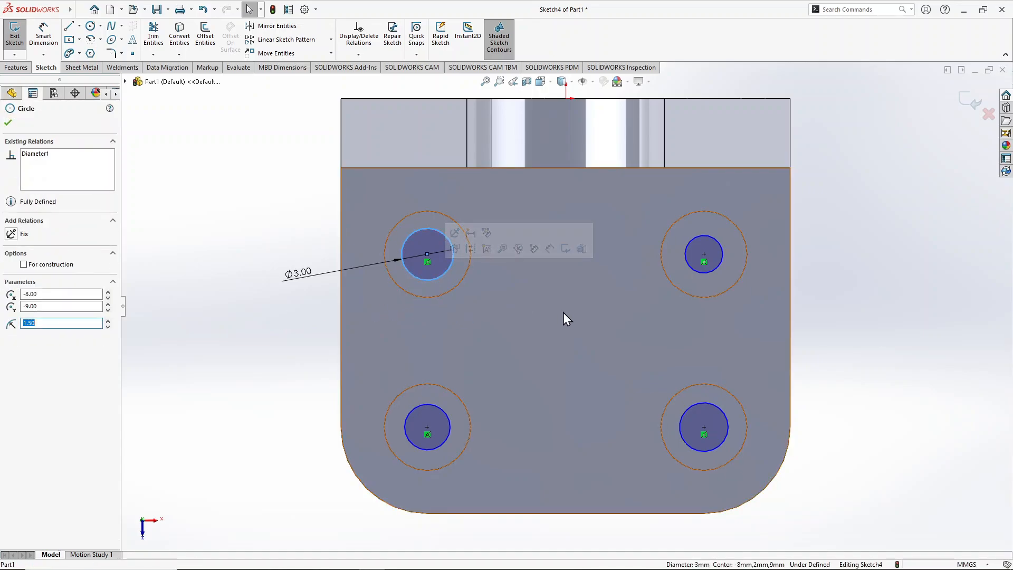
pyautogui.keyDown('ctrl'); pyautogui.click(702, 273); pyautogui.keyUp('ctrl')
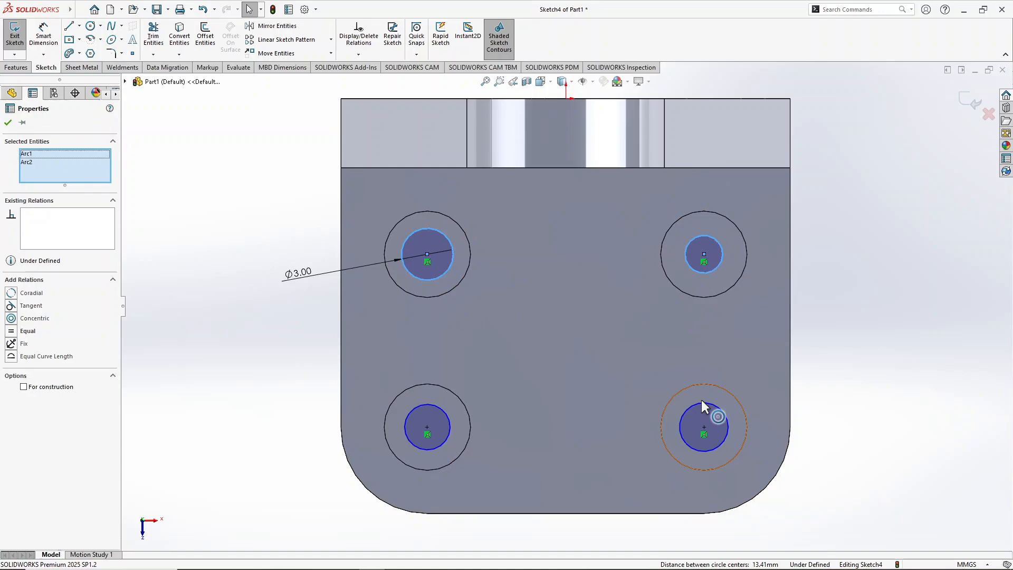
pyautogui.keyDown('ctrl'); pyautogui.click(441, 444); pyautogui.keyUp('ctrl')
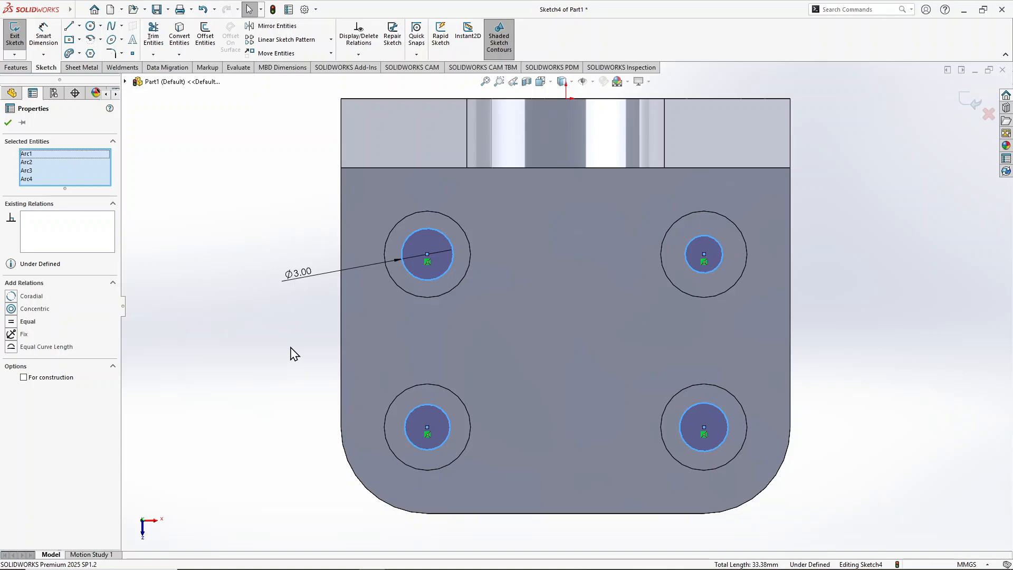
pyautogui.rightClick(294, 353)
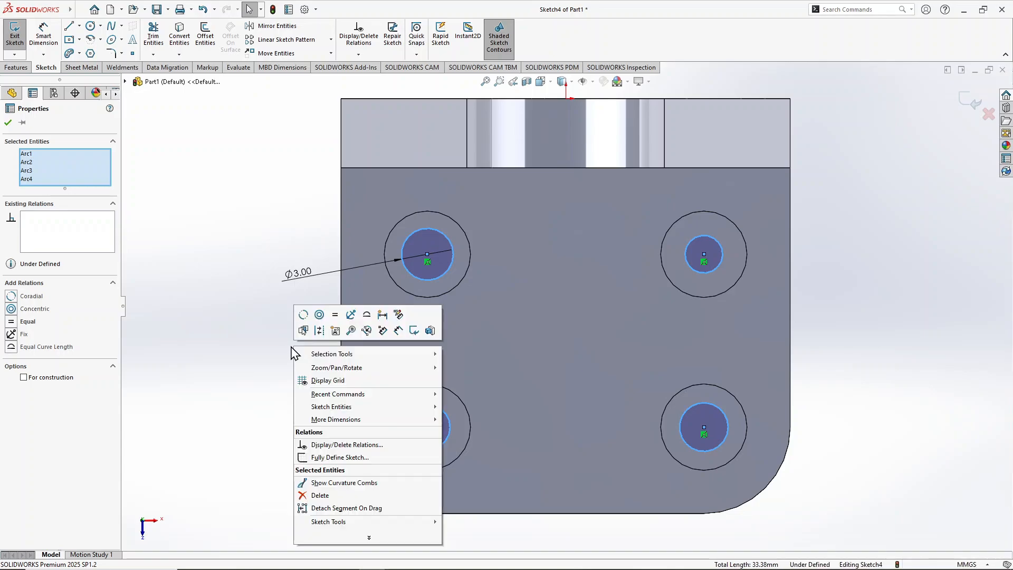
pyautogui.click(336, 315)
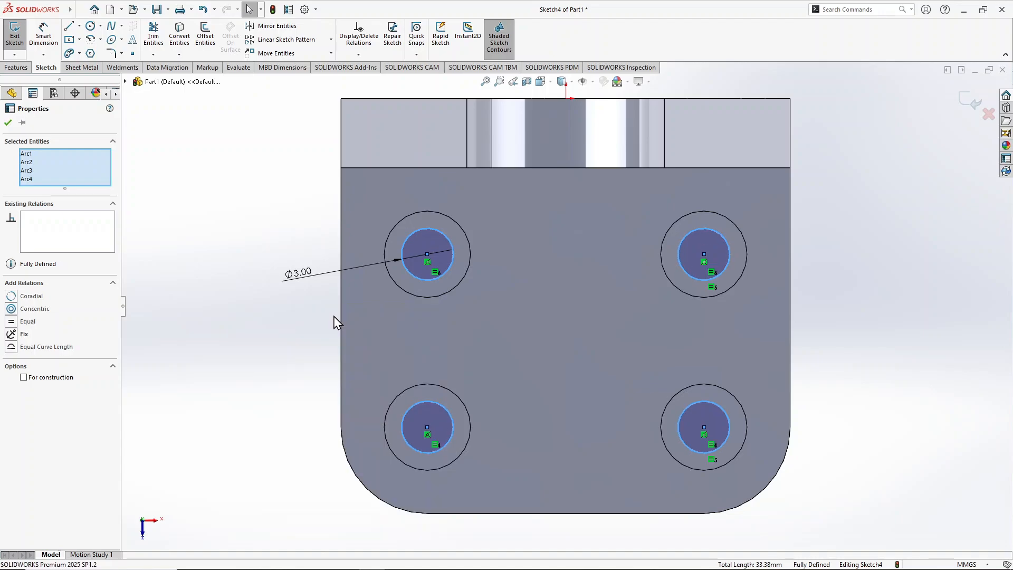
pyautogui.click(289, 344)
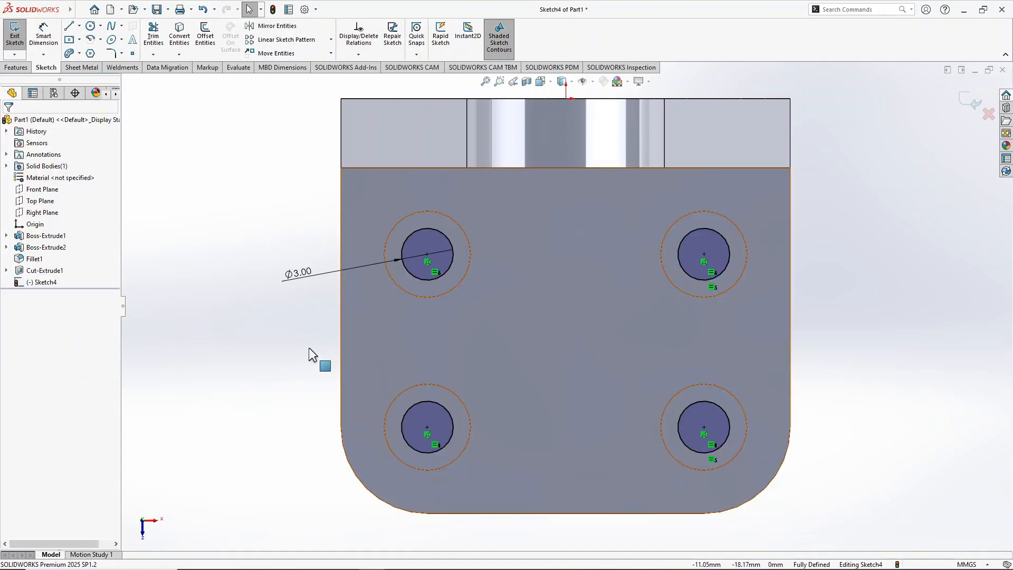
# Start an Extruded Cut from the four 3 mm circles with the Through All end condition.
pyautogui.press('f')
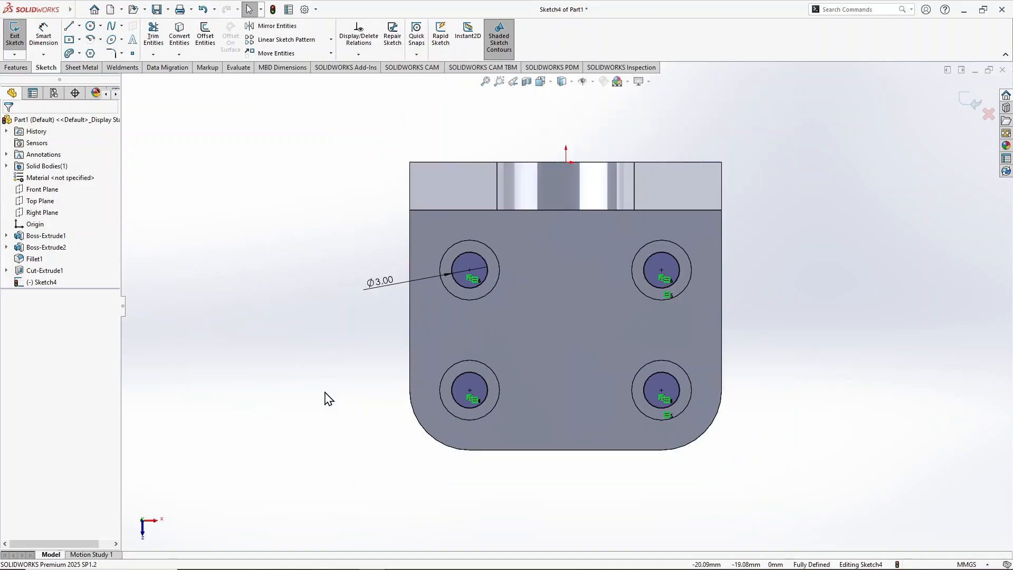
pyautogui.click(15, 68)
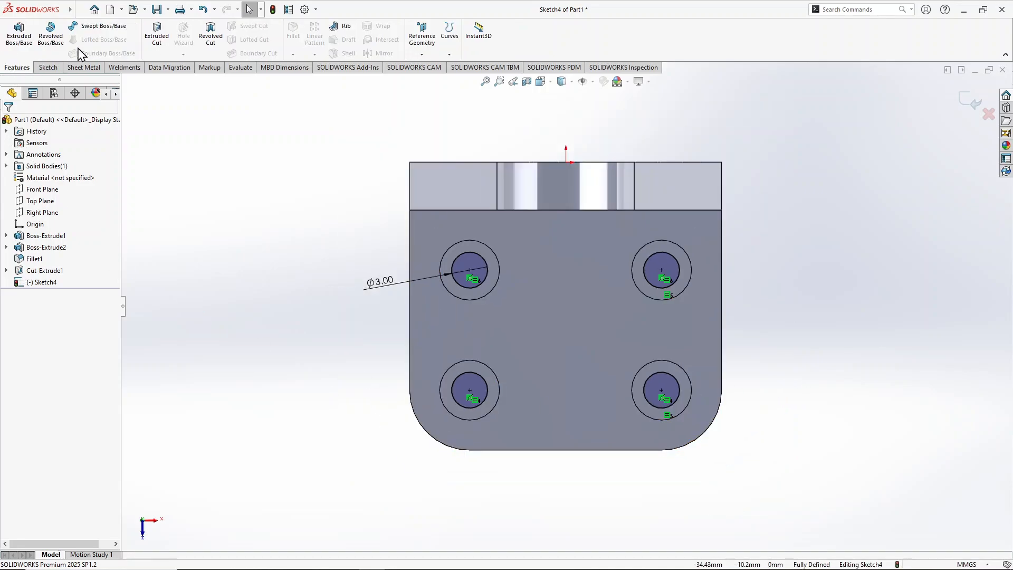
pyautogui.click(157, 35)
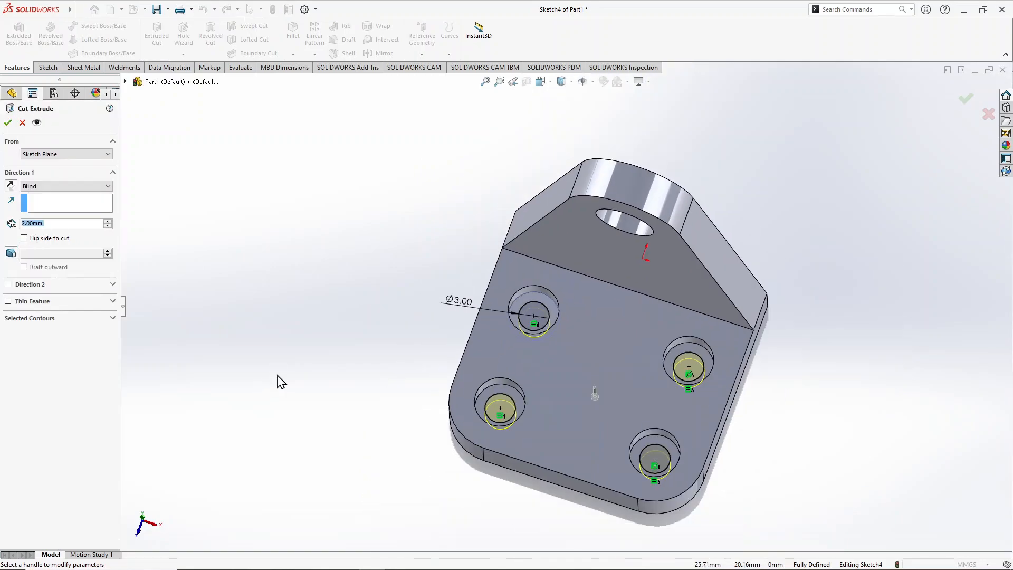
pyautogui.moveTo(342, 405); pyautogui.dragTo(340, 221, button='middle')
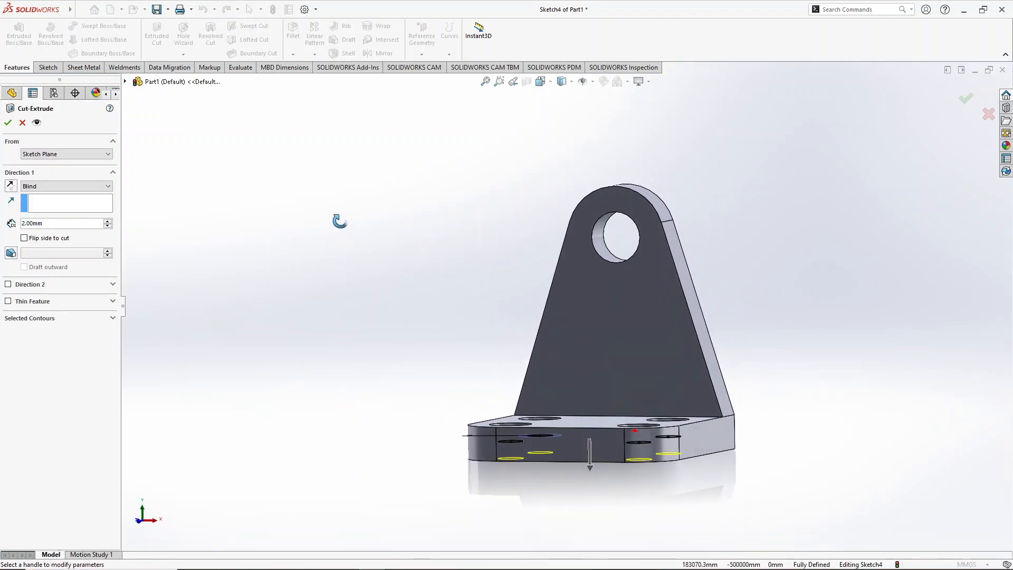
pyautogui.click(43, 185)
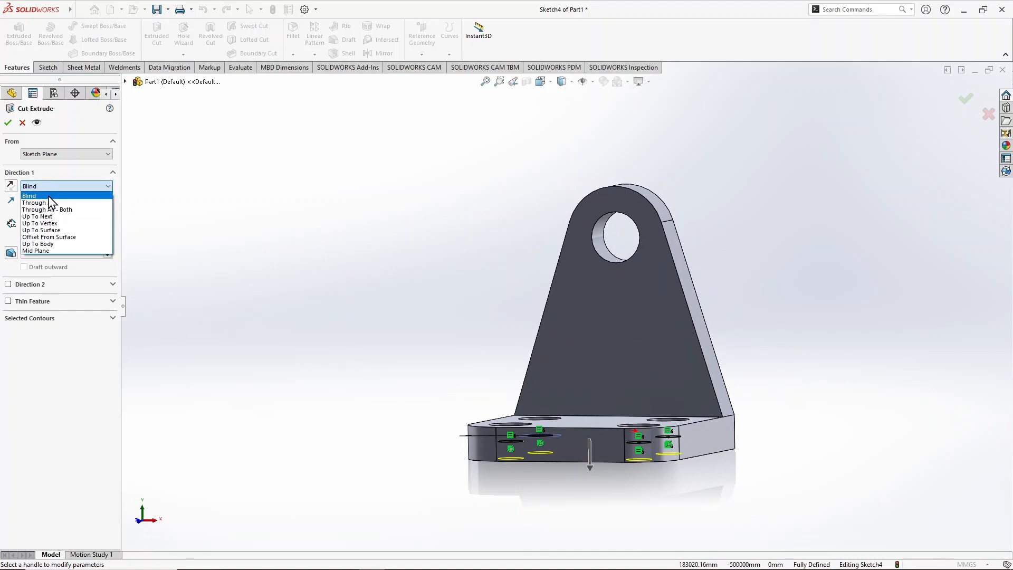
pyautogui.click(52, 202)
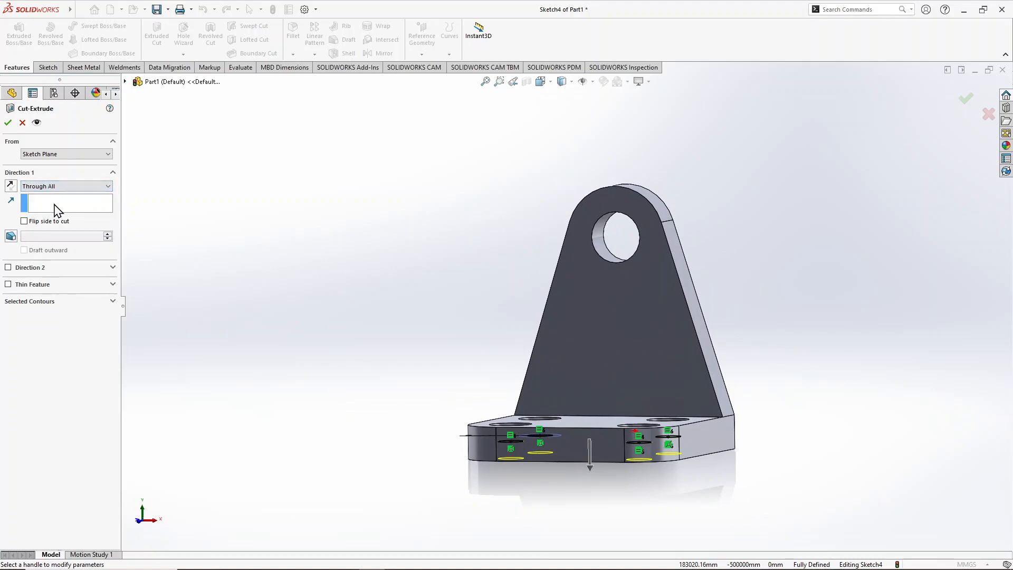
# Try the Through All - Both and Up To Next end conditions for the cut, with Direction 2 switched off.
pyautogui.click(65, 187)
pyautogui.click(64, 216)
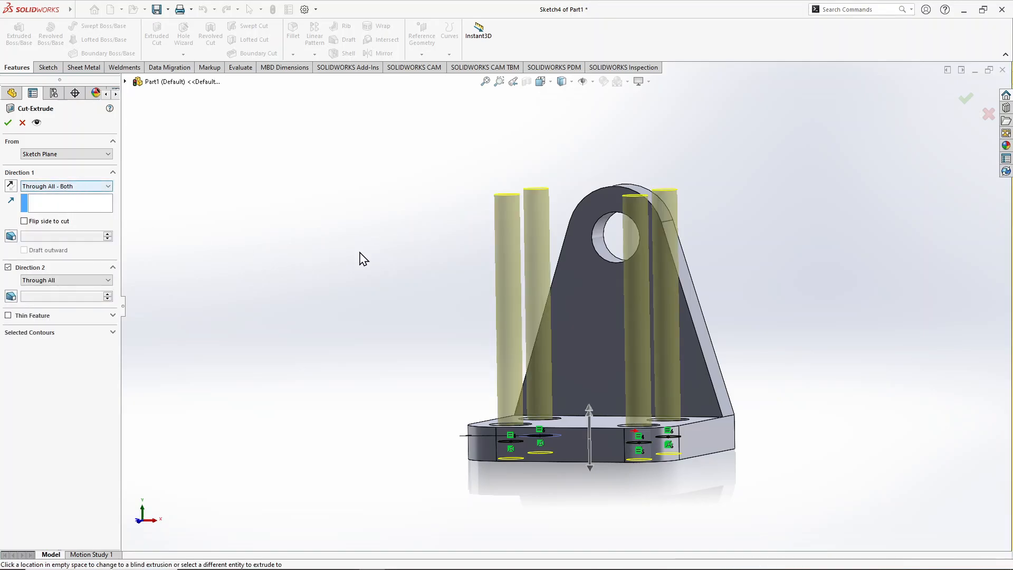
pyautogui.moveTo(362, 258); pyautogui.dragTo(279, 318, button='middle')
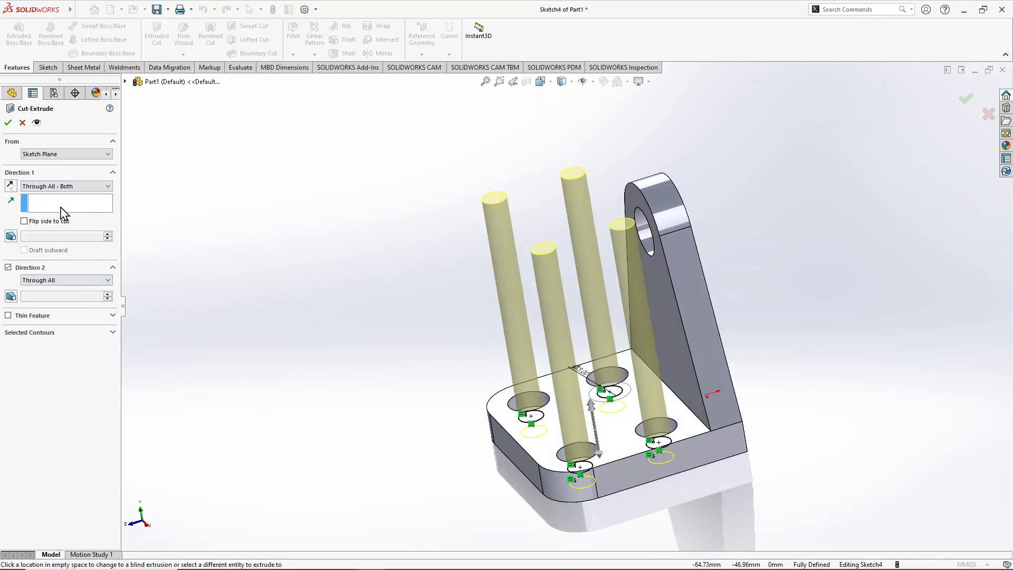
pyautogui.click(67, 189)
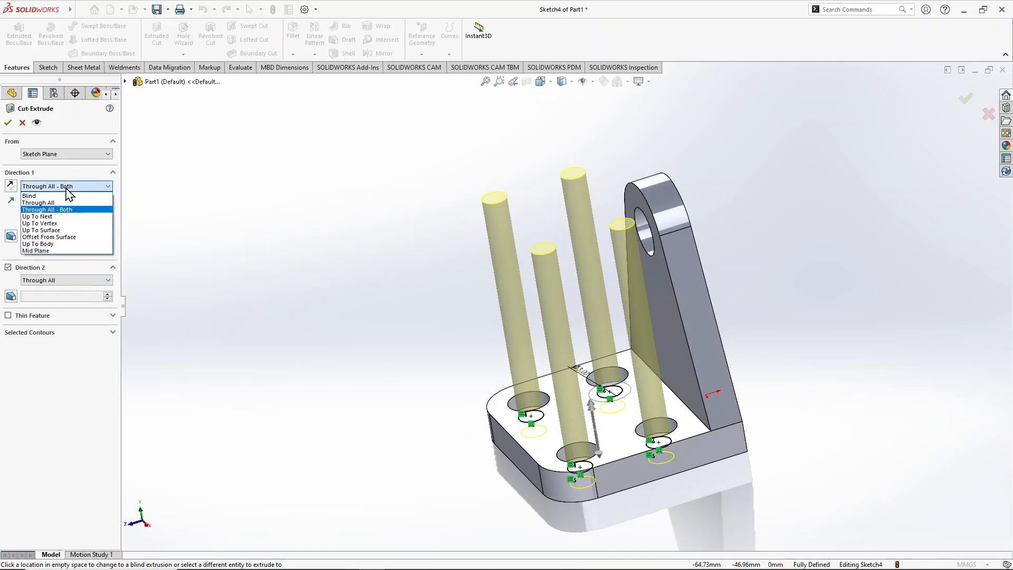
pyautogui.click(64, 217)
pyautogui.moveTo(351, 470); pyautogui.dragTo(378, 364, button='middle')
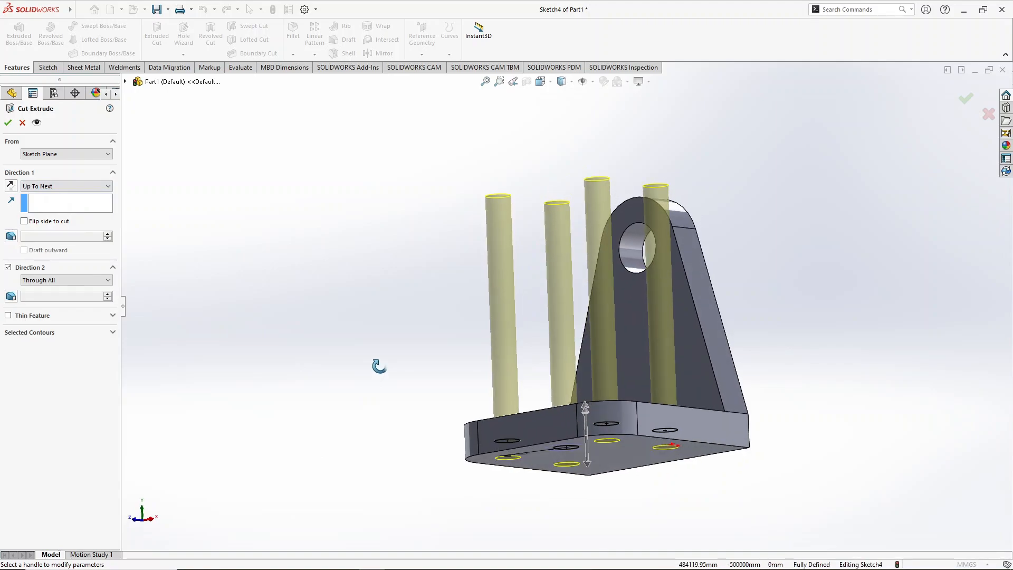
pyautogui.click(8, 268)
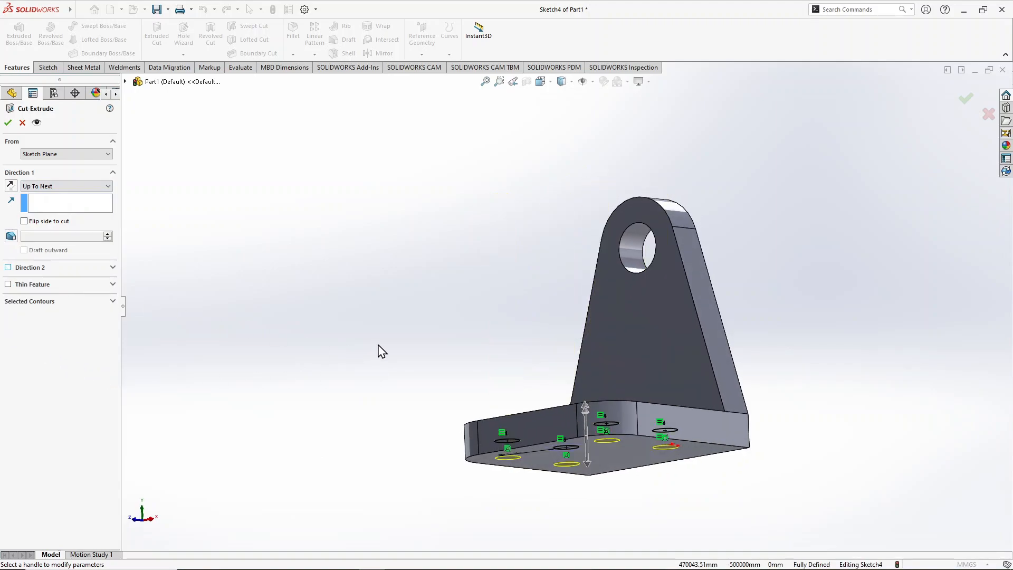
pyautogui.scroll(-2, 601, 430)
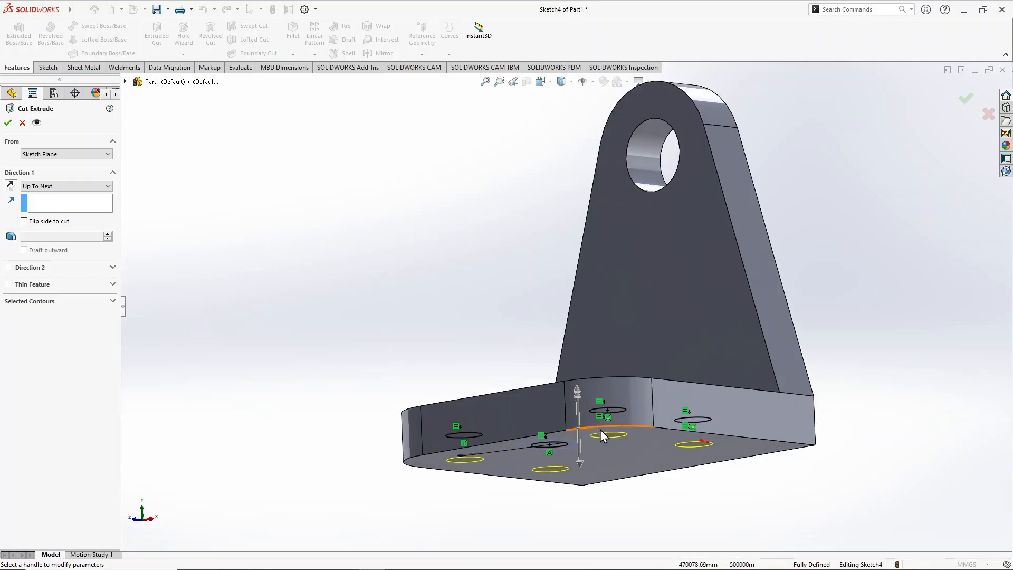
pyautogui.moveTo(609, 383); pyautogui.dragTo(574, 415, button='middle')
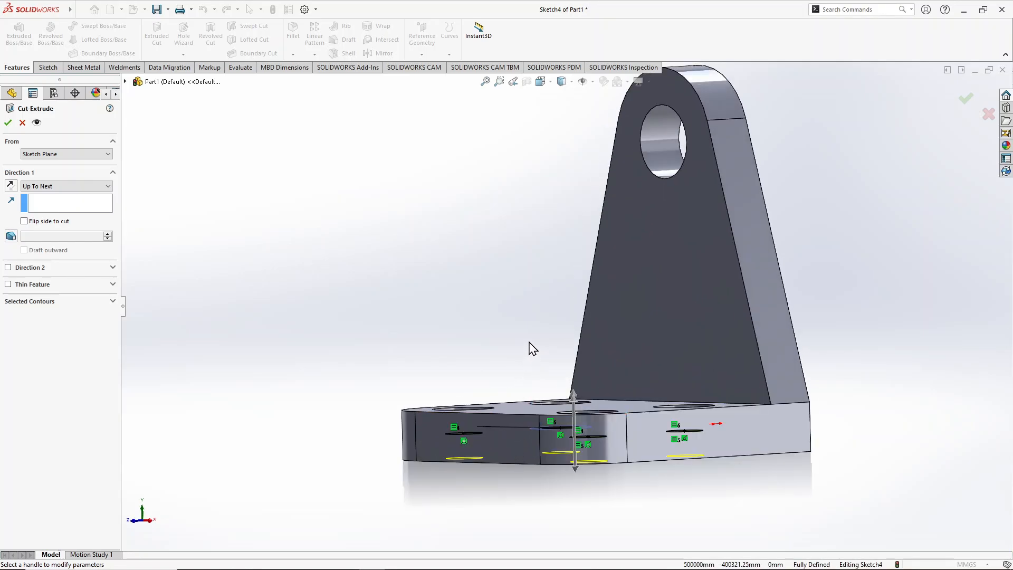
pyautogui.moveTo(336, 461)
pyautogui.mouseDown(button='middle')
pyautogui.moveTo(339, 402)
pyautogui.moveTo(362, 358)
pyautogui.moveTo(340, 395)
pyautogui.mouseUp(button='middle')
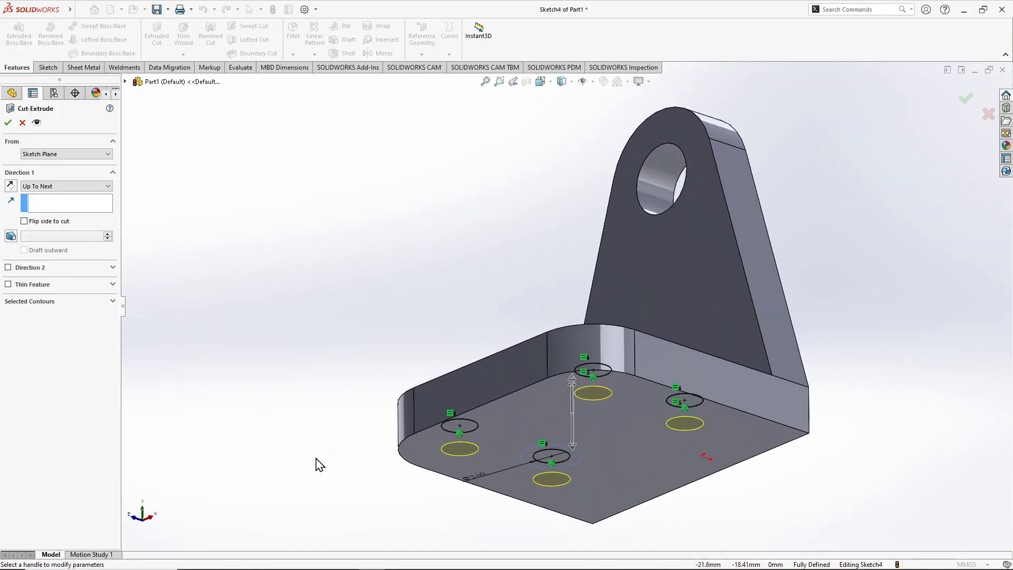
# Cut the four 3 mm circles with the Up To Surface end condition, ending at the base plate's underside.
pyautogui.click(68, 187)
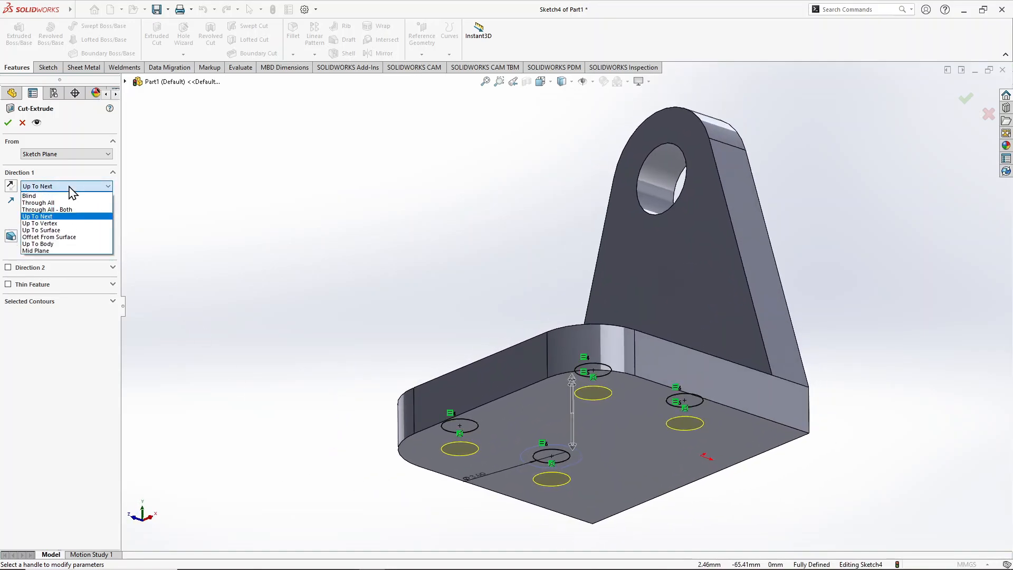
pyautogui.click(71, 231)
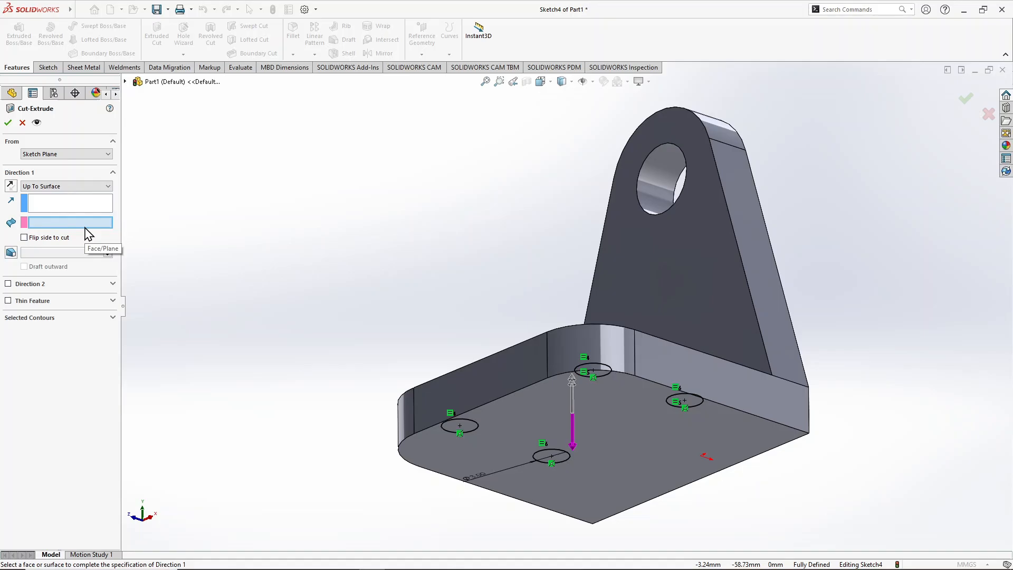
pyautogui.moveTo(255, 333)
pyautogui.mouseDown(button='middle')
pyautogui.moveTo(289, 344)
pyautogui.moveTo(296, 391)
pyautogui.moveTo(273, 462)
pyautogui.moveTo(274, 504)
pyautogui.mouseUp(button='middle')
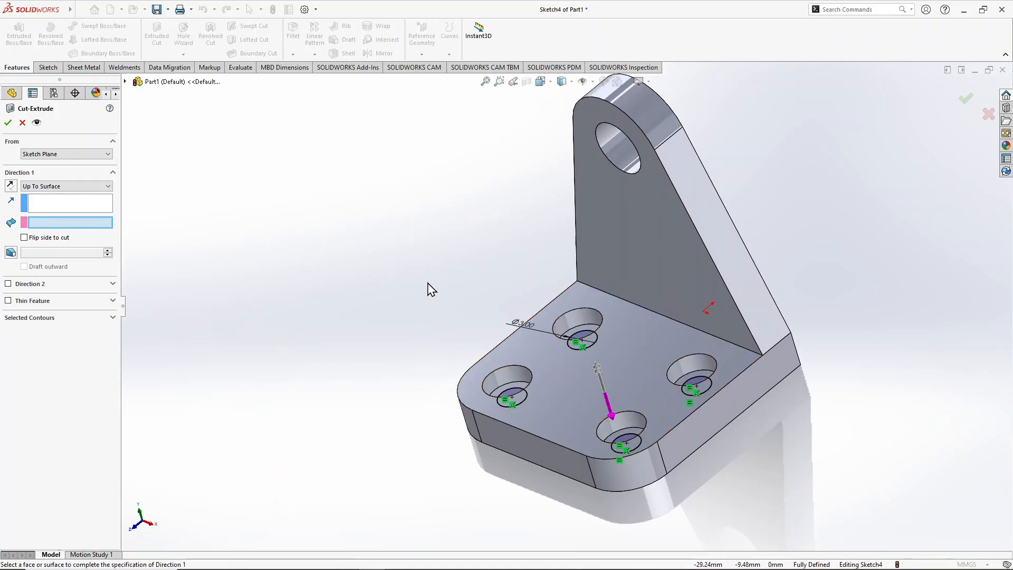
pyautogui.moveTo(442, 459); pyautogui.dragTo(433, 407, button='middle')
pyautogui.moveTo(428, 327); pyautogui.dragTo(420, 278, button='middle')
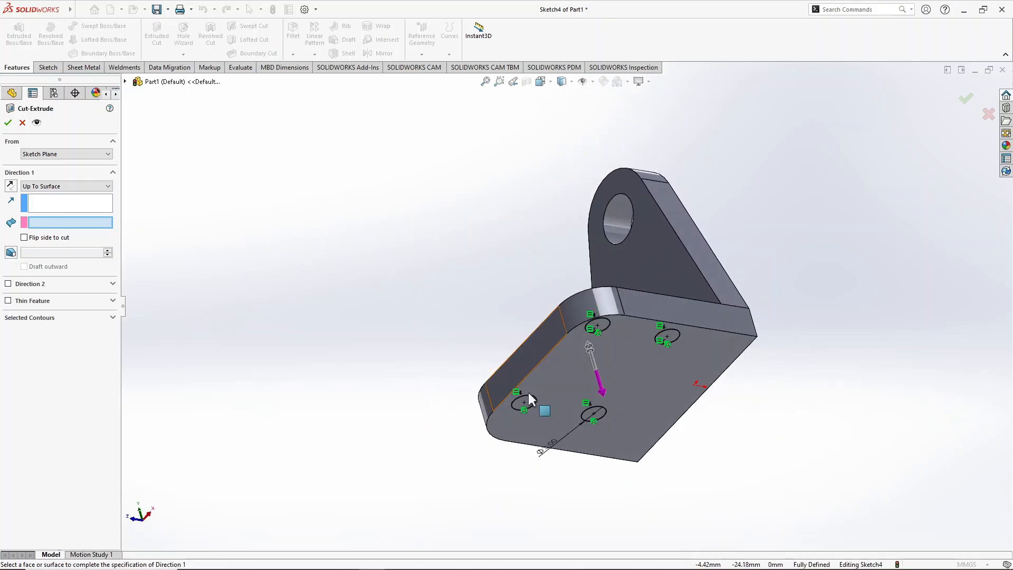
pyautogui.click(575, 393)
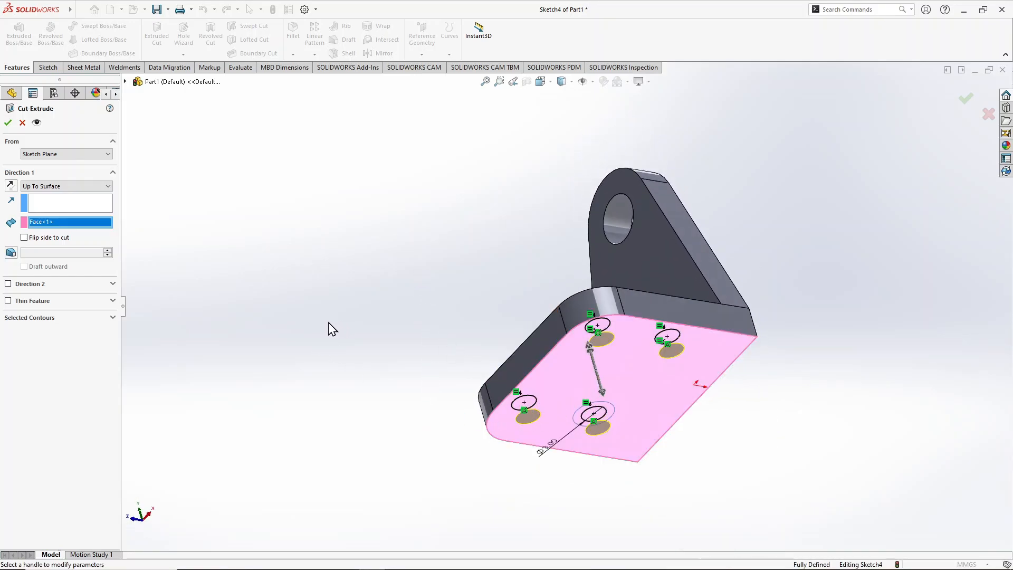
pyautogui.moveTo(332, 328); pyautogui.dragTo(403, 443, button='middle')
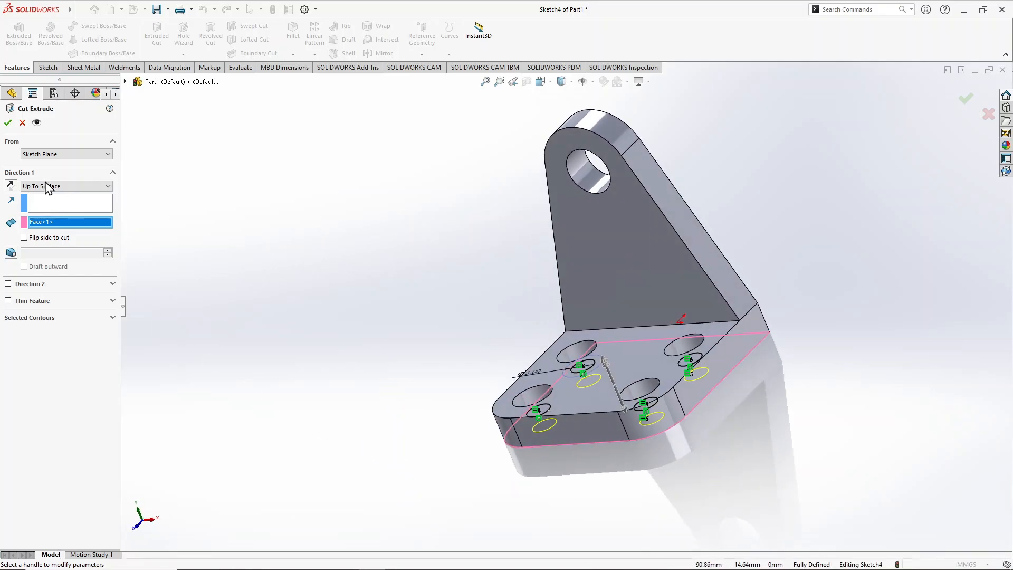
pyautogui.click(8, 122)
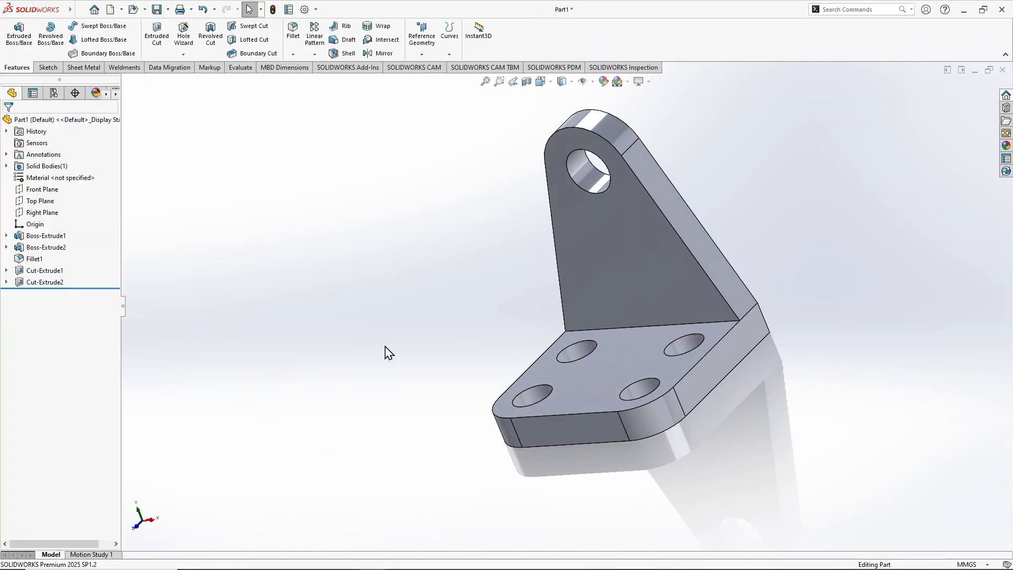
# Edit the cut of the four 3 mm holes to use a Blind end condition with a 2 mm depth.
pyautogui.moveTo(394, 363); pyautogui.dragTo(397, 428, button='middle')
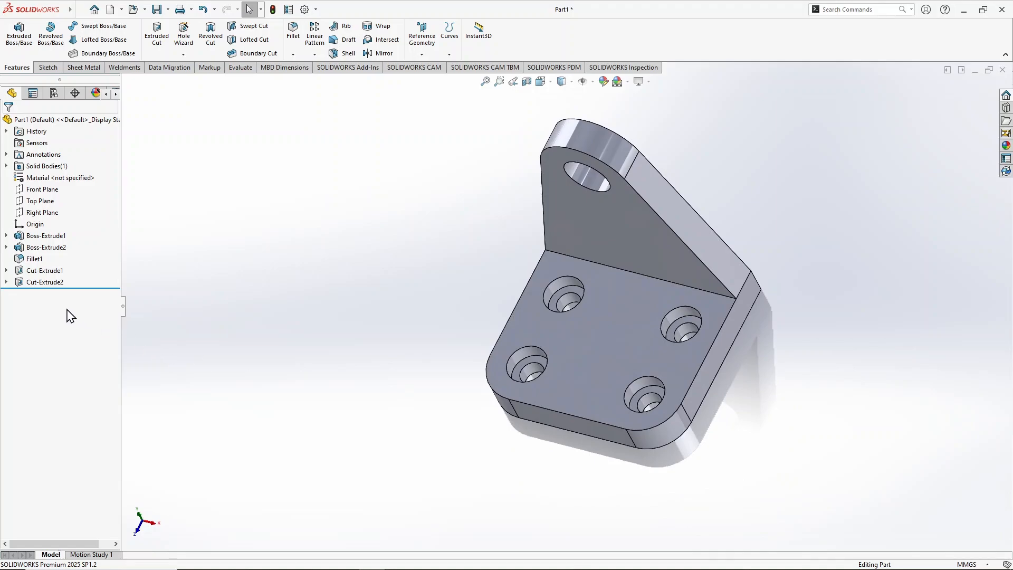
pyautogui.click(46, 284)
pyautogui.click(56, 255)
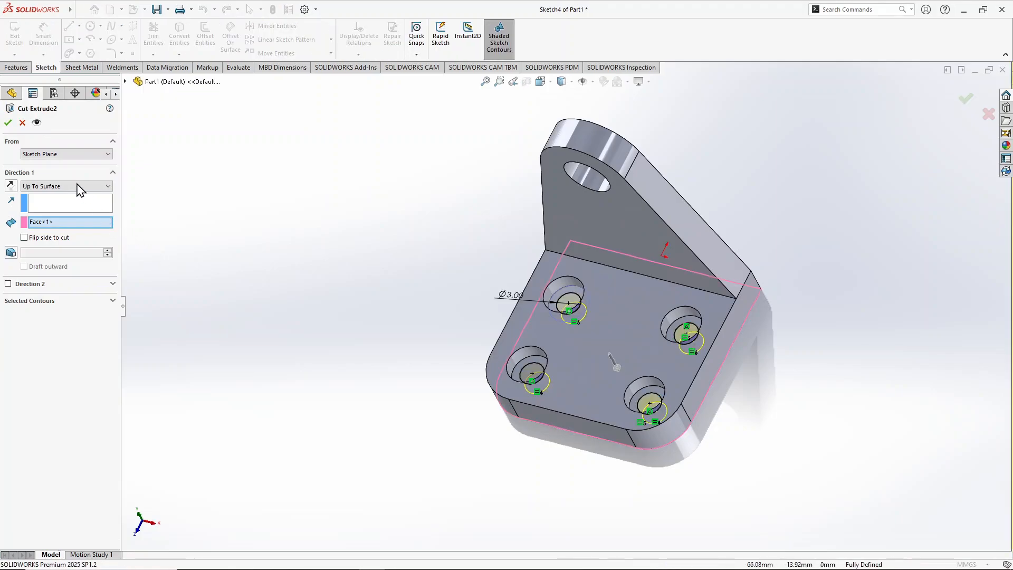
pyautogui.click(80, 188)
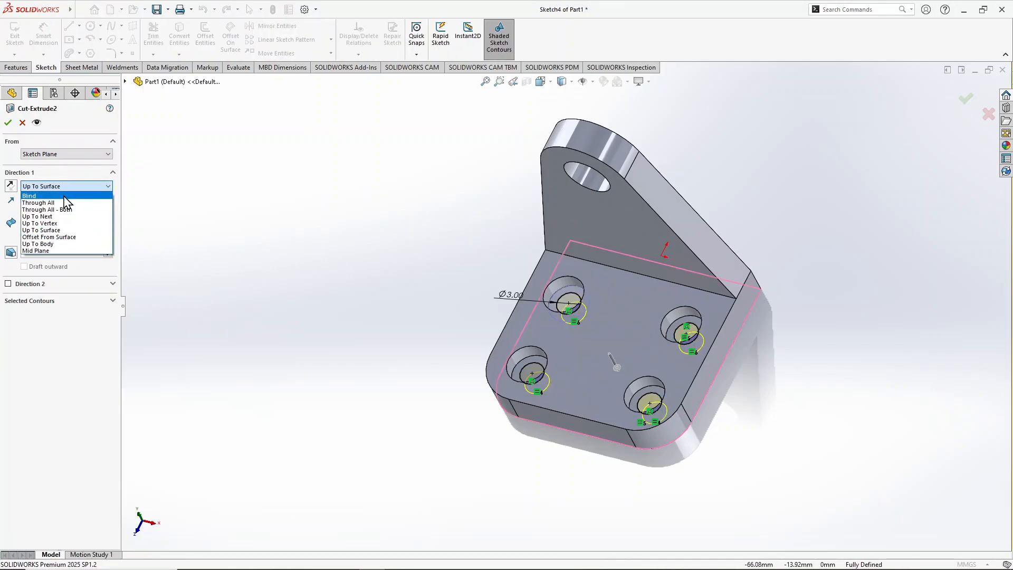
pyautogui.click(64, 196)
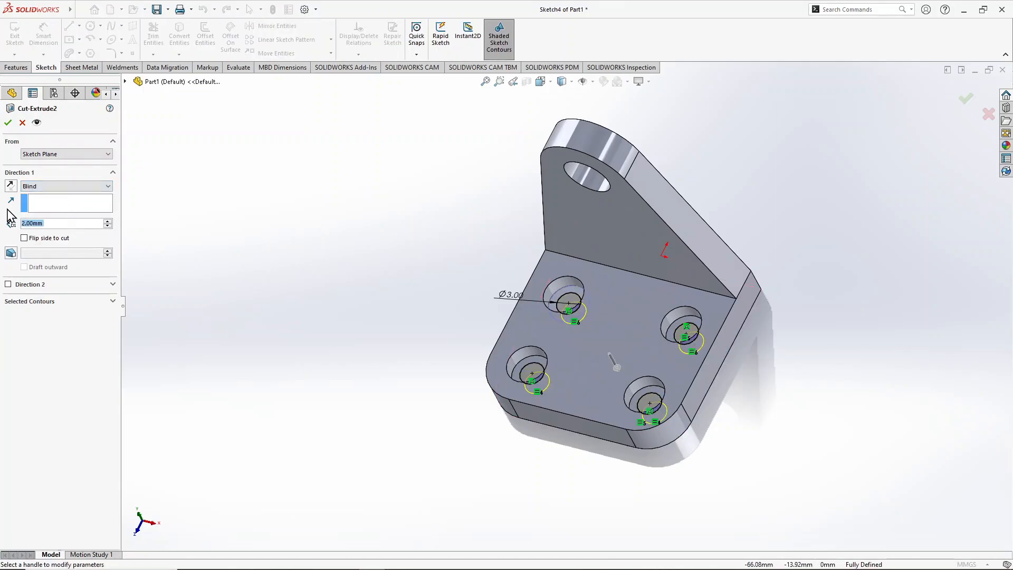
pyautogui.click(8, 123)
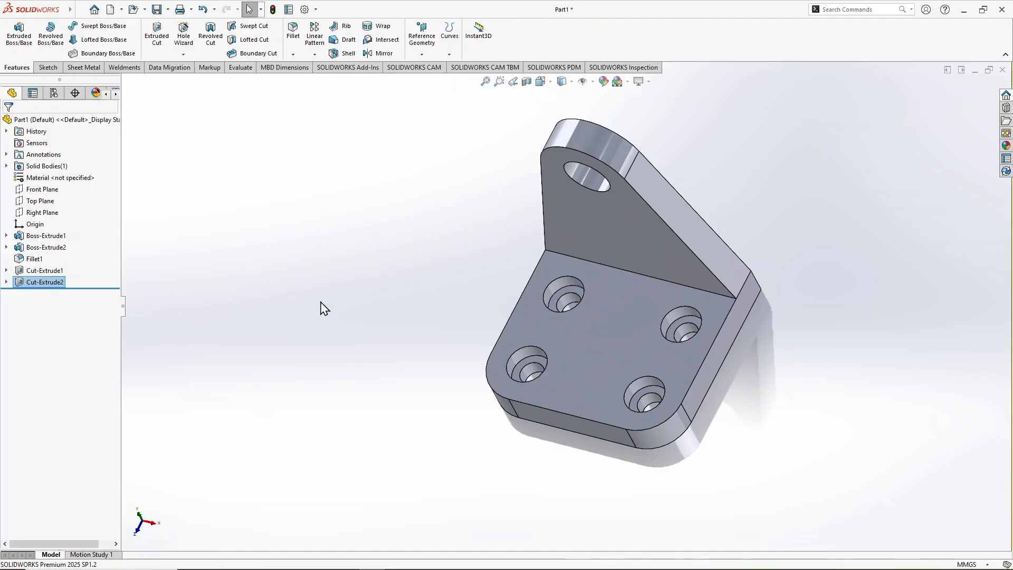
# Examine the stepped holes and the whole bracket from several angles.
pyautogui.click(321, 303)
pyautogui.scroll(-3, 537, 337)
pyautogui.middleClick(544, 366)
pyautogui.middleClick(543, 366)
pyautogui.middleClick(602, 272)
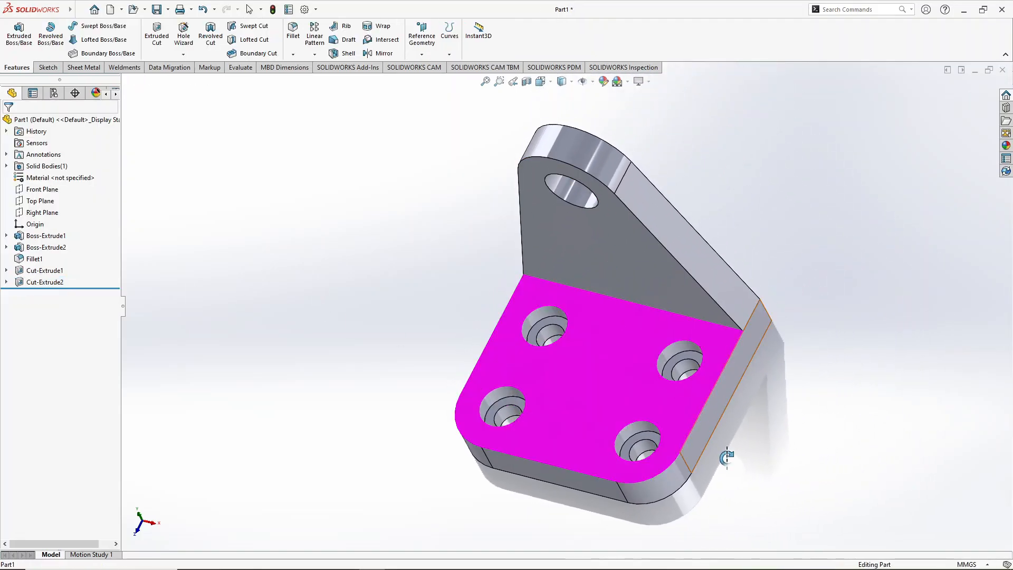
pyautogui.moveTo(692, 475); pyautogui.dragTo(602, 221, button='middle')
pyautogui.moveTo(454, 377); pyautogui.dragTo(689, 421, button='middle')
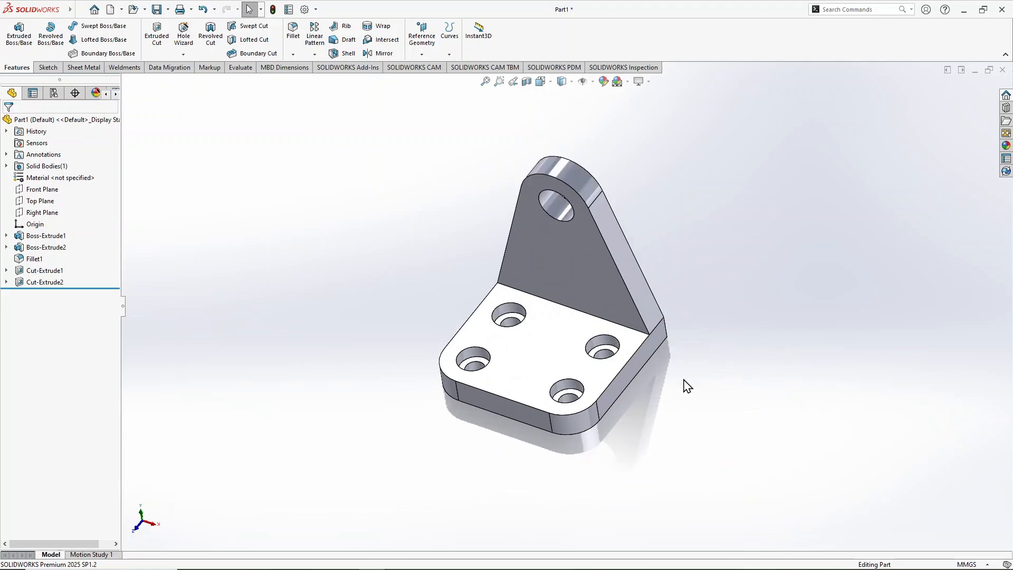
pyautogui.scroll(-2, 716, 351)
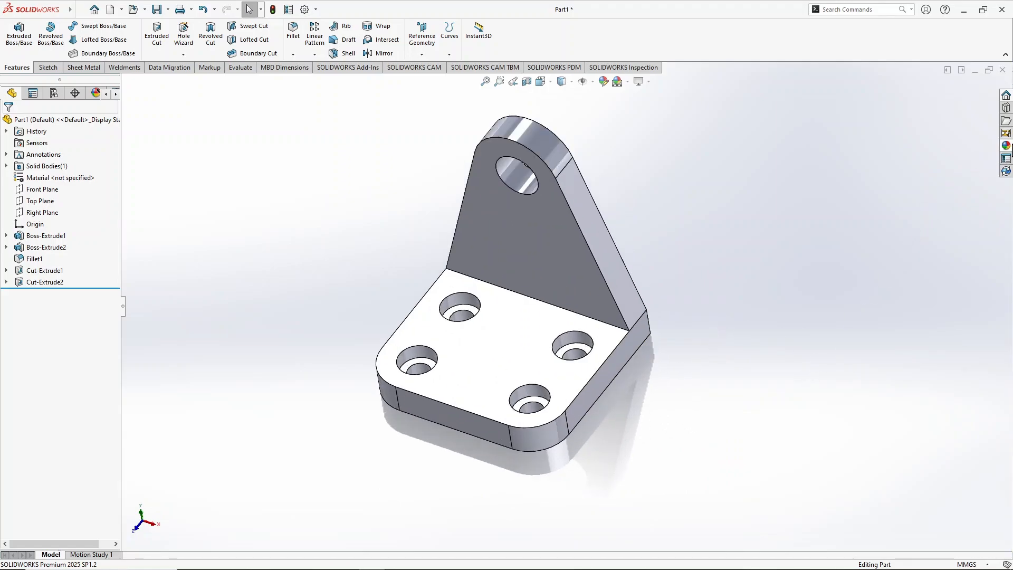
# Apply the polished copper appearance from the Metal > Copper library to the whole part.
pyautogui.click(1007, 146)
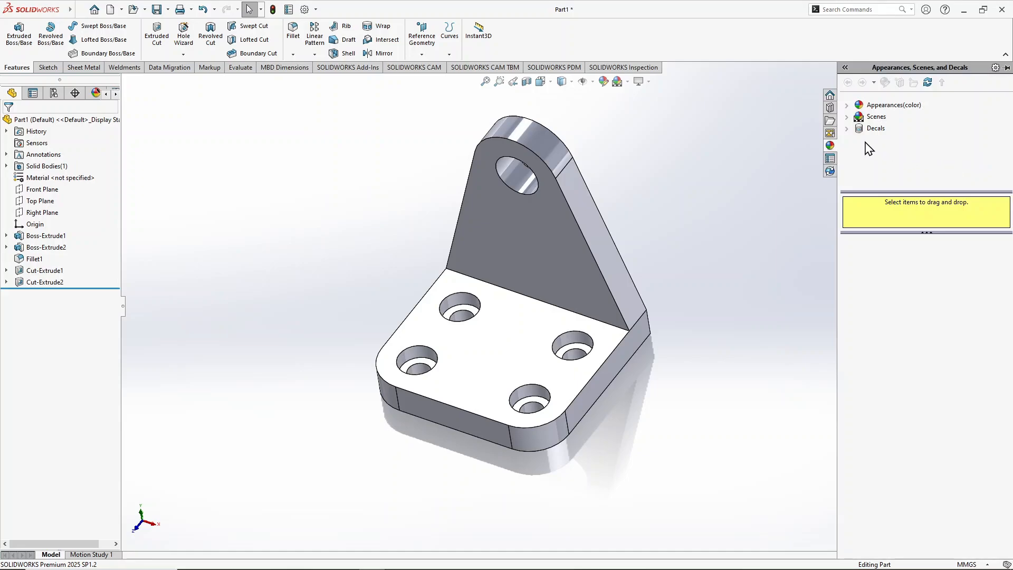
pyautogui.click(847, 109)
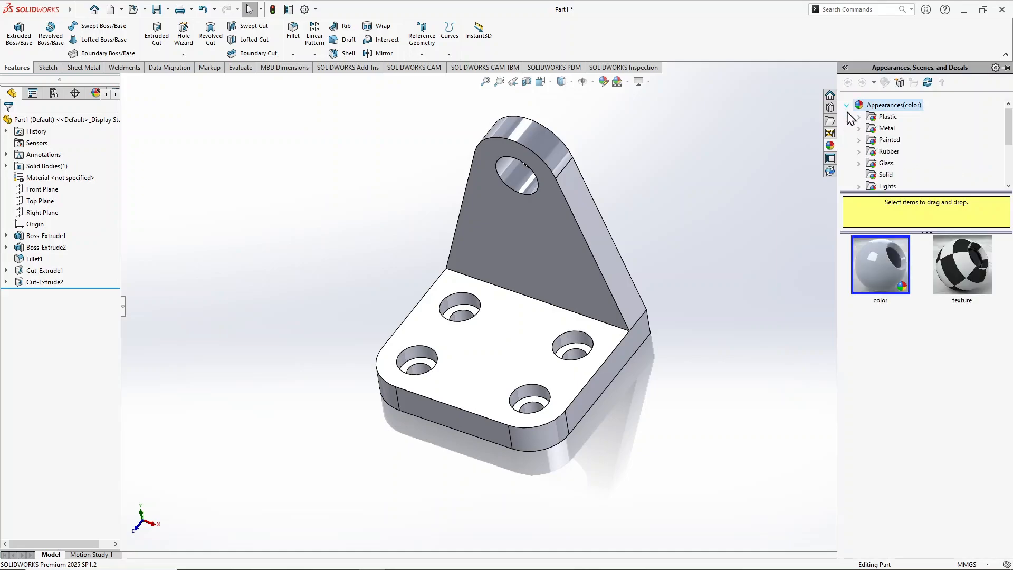
pyautogui.click(860, 128)
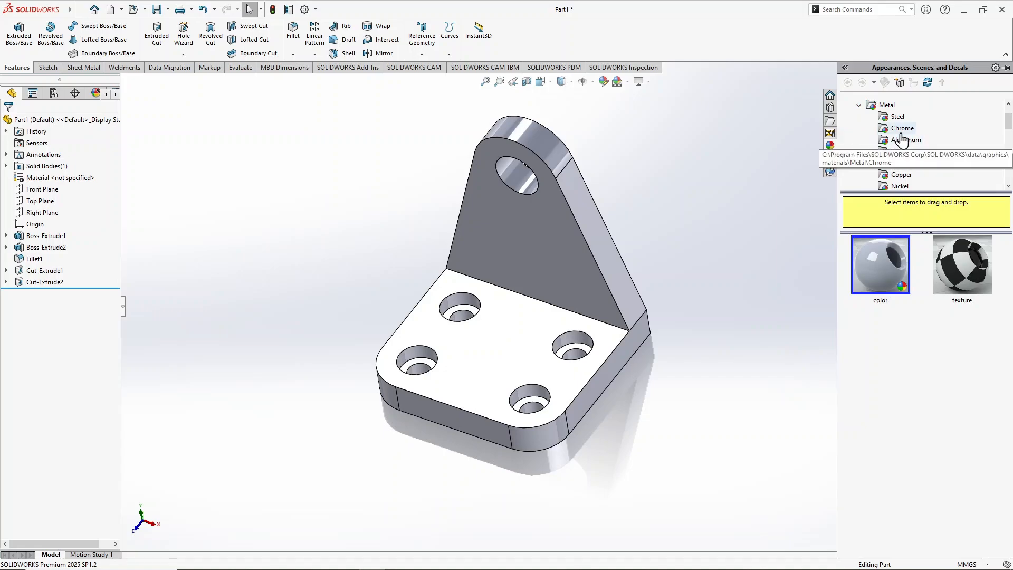
pyautogui.click(902, 133)
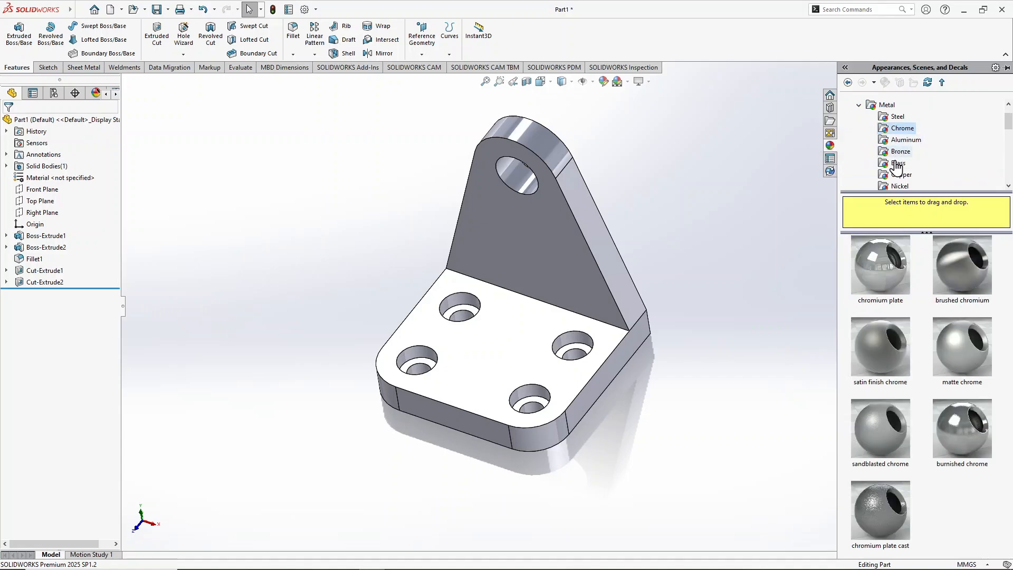
pyautogui.scroll(-1, 901, 137)
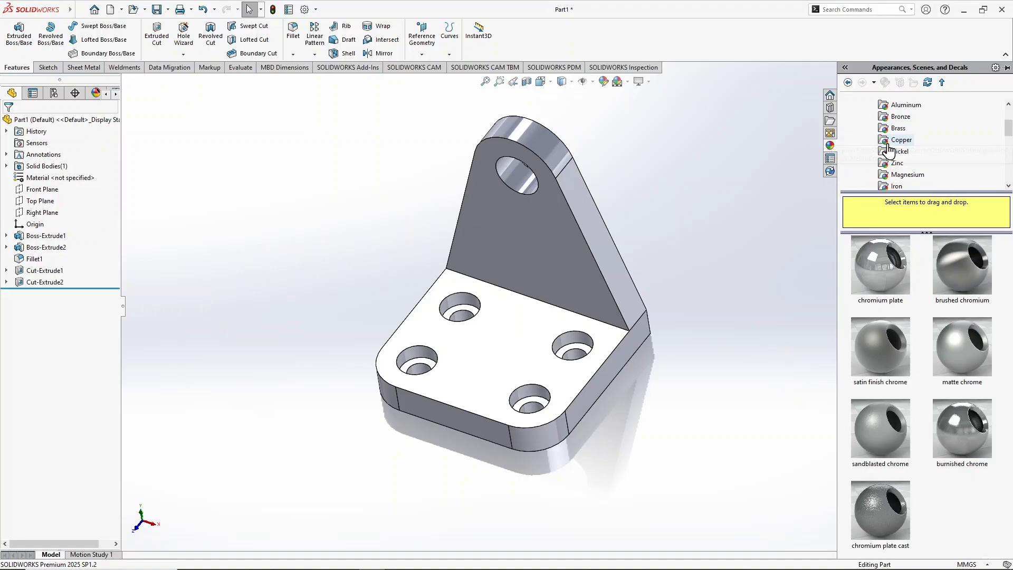
pyautogui.click(900, 139)
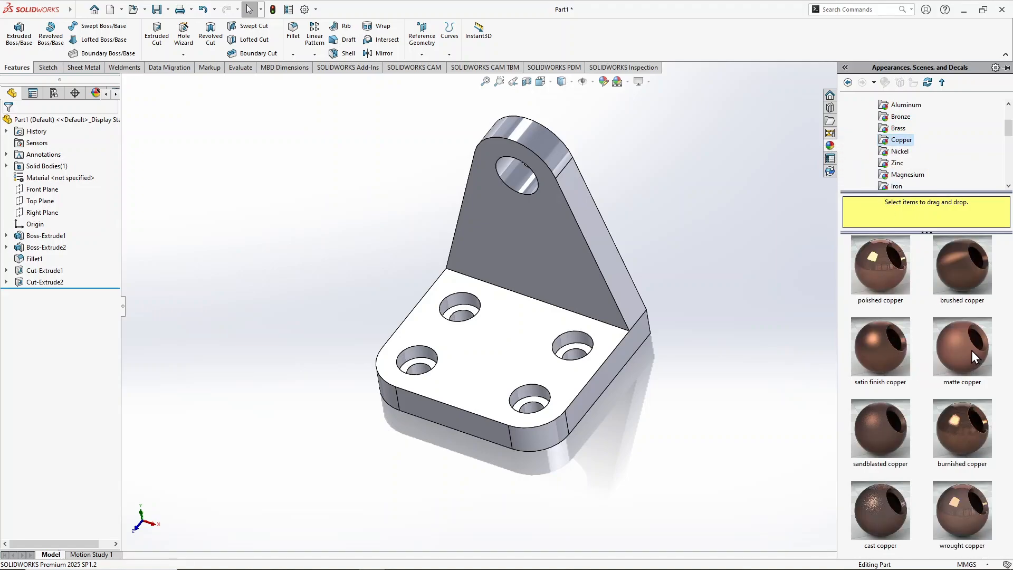
pyautogui.click(881, 274)
pyautogui.moveTo(881, 274); pyautogui.dragTo(578, 291)
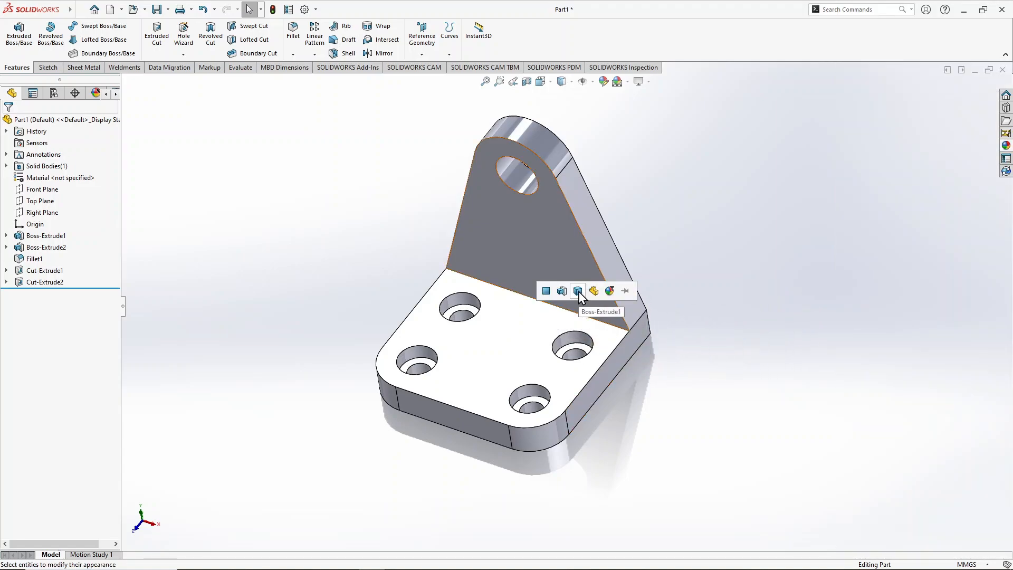
pyautogui.click(579, 291)
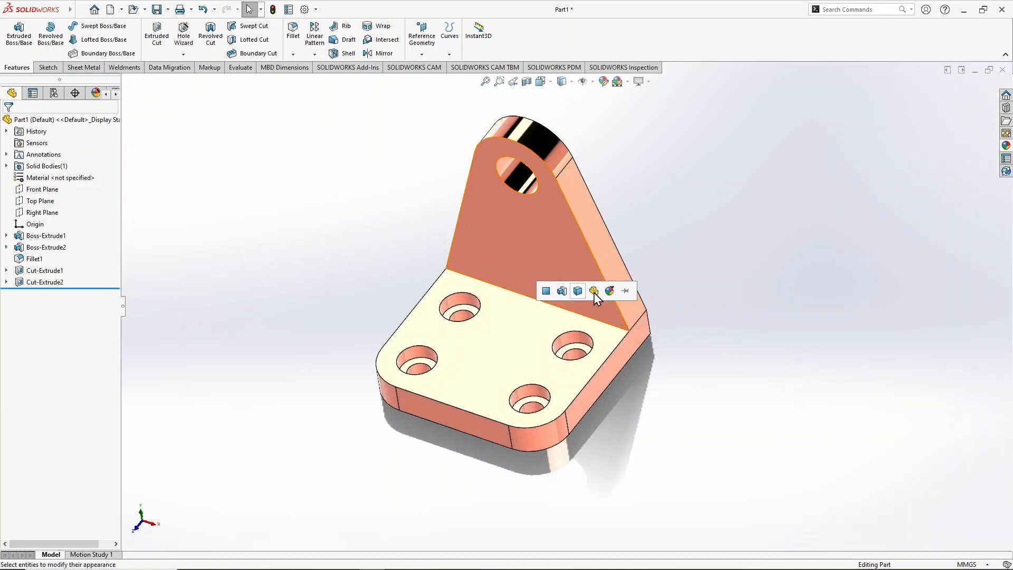
pyautogui.click(594, 291)
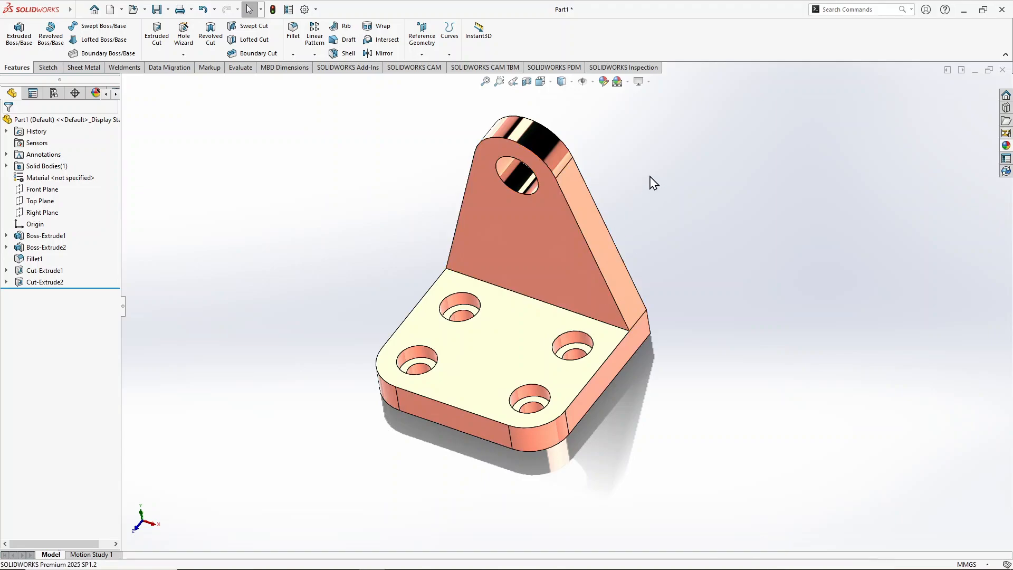
# Turn off RealView Graphics for the copper bracket.
pyautogui.scroll(1, 646, 176)
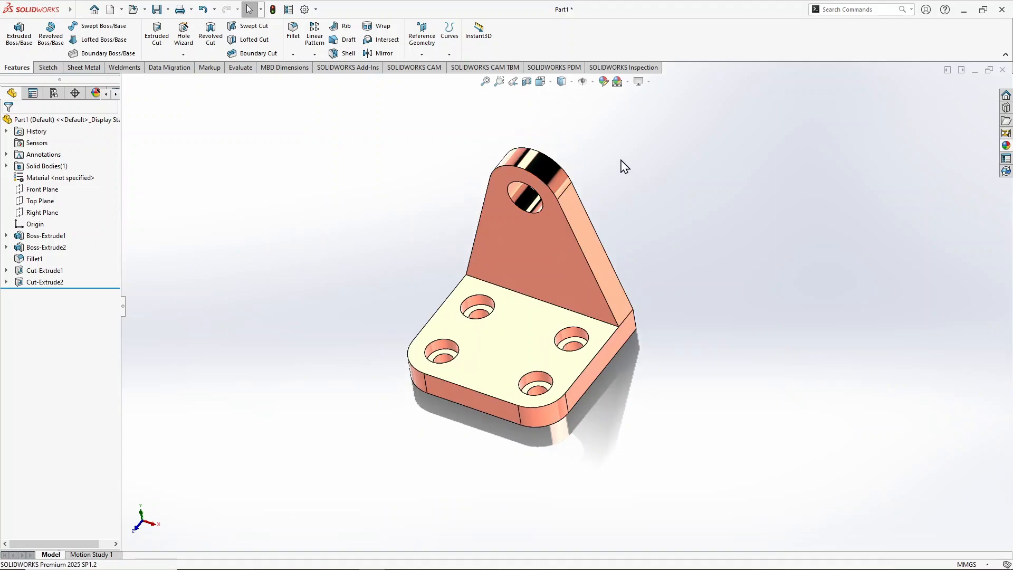
pyautogui.click(647, 83)
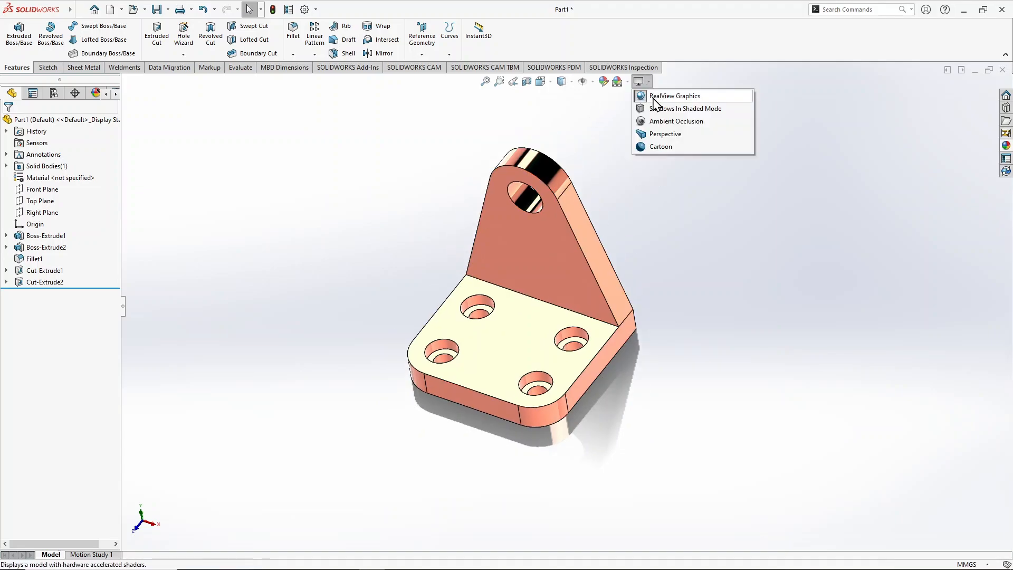
pyautogui.click(654, 98)
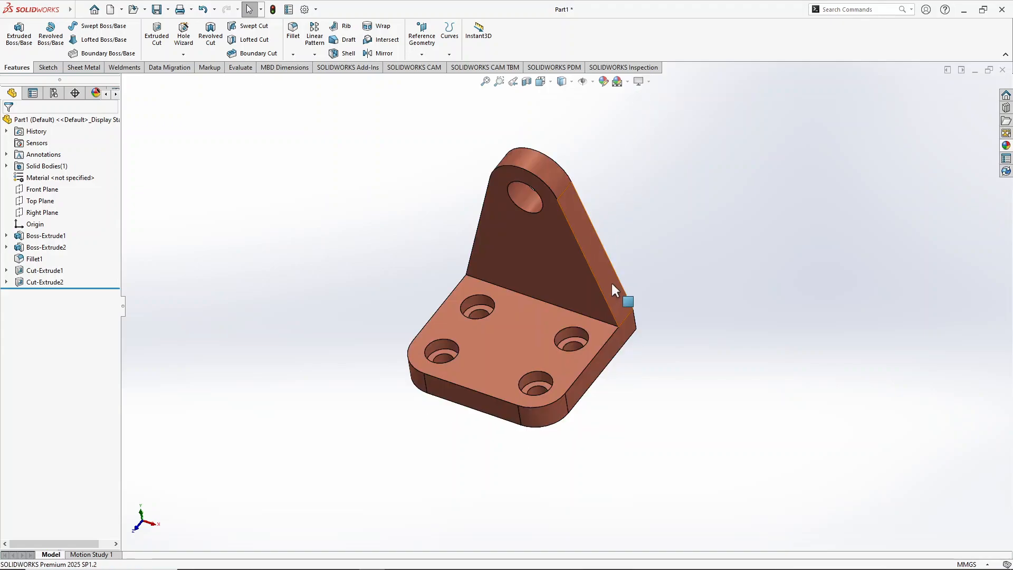
pyautogui.moveTo(635, 190); pyautogui.dragTo(631, 241, button='middle')
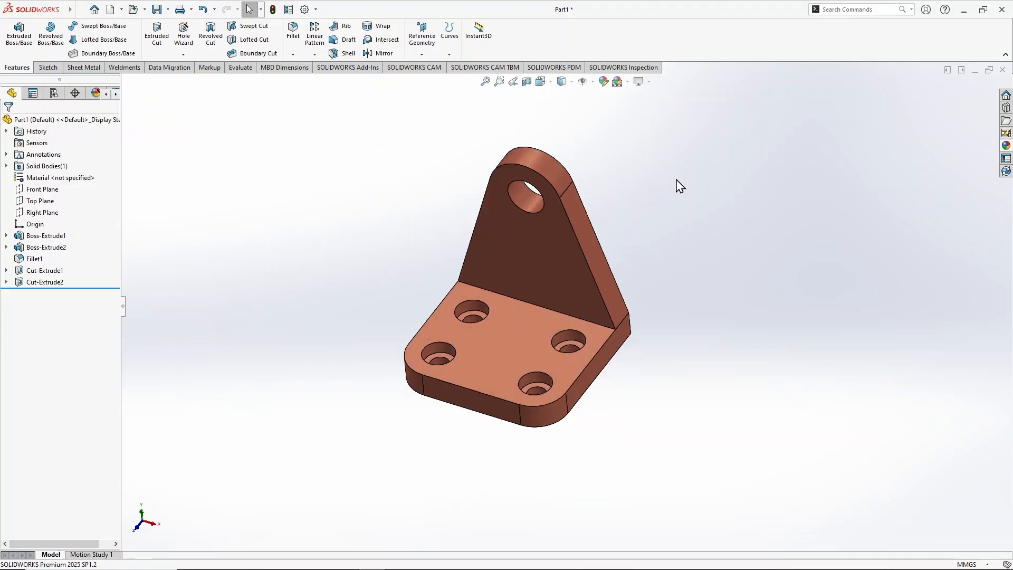
# Apply the Plain White scene and set the bracket to the isometric view.
pyautogui.click(629, 81)
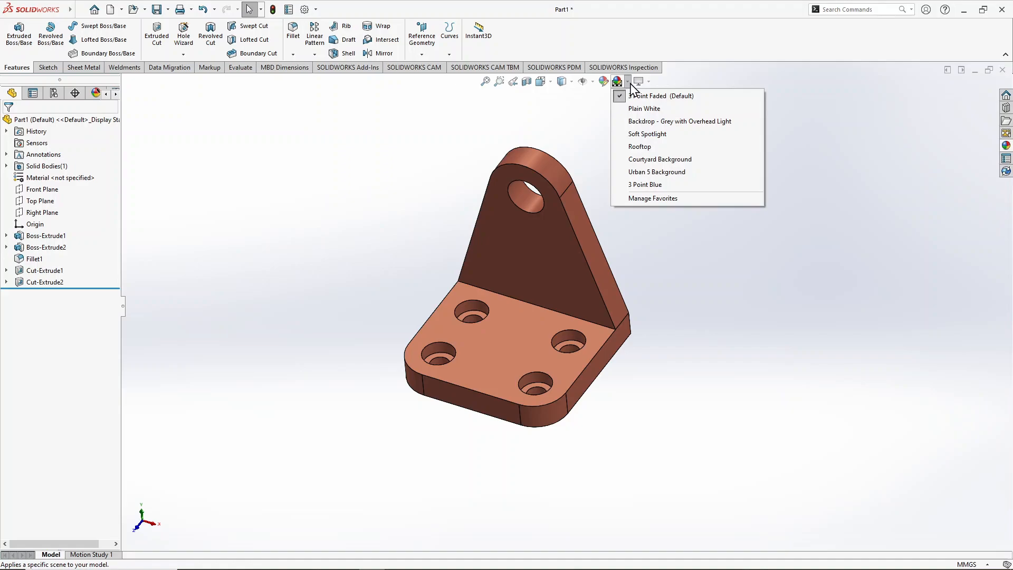
pyautogui.click(644, 109)
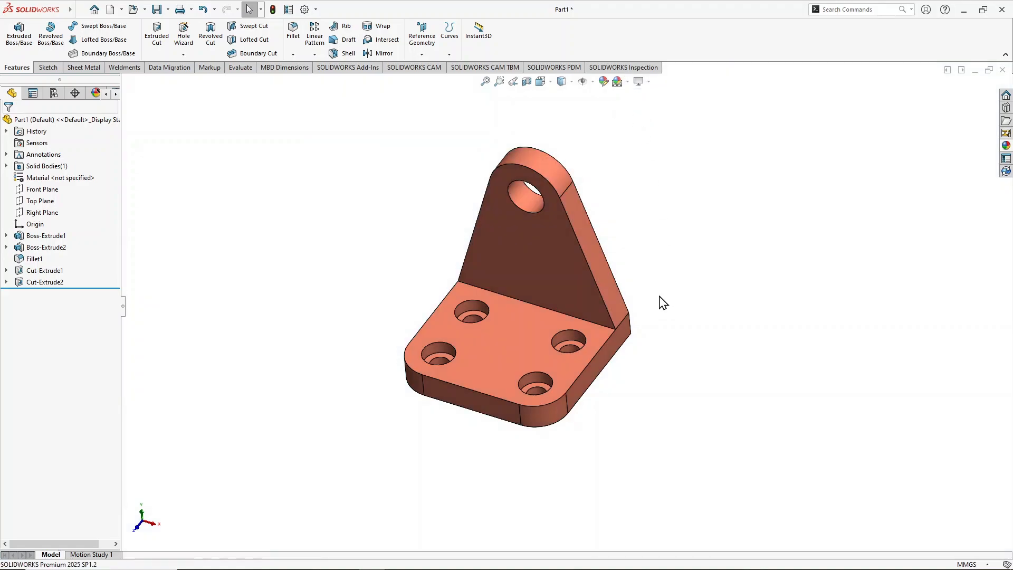
pyautogui.moveTo(558, 412); pyautogui.dragTo(558, 425, button='middle')
pyautogui.scroll(1, 666, 394)
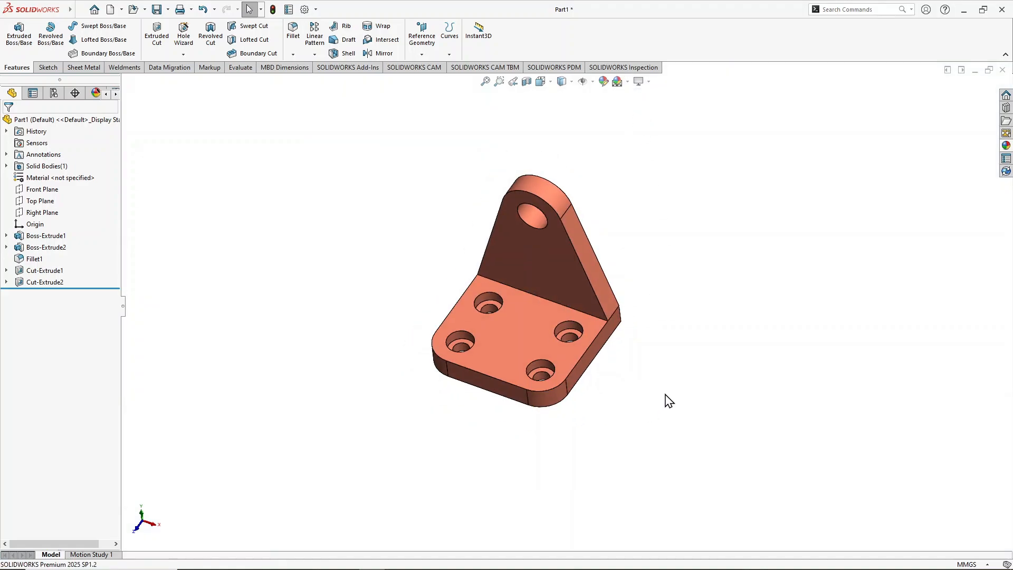
pyautogui.press('space')
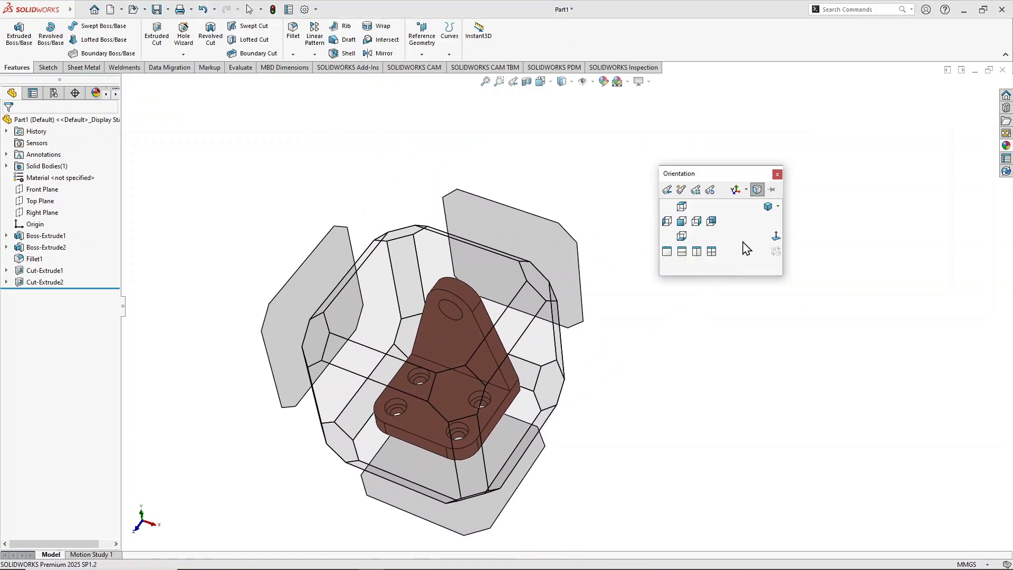
pyautogui.click(768, 208)
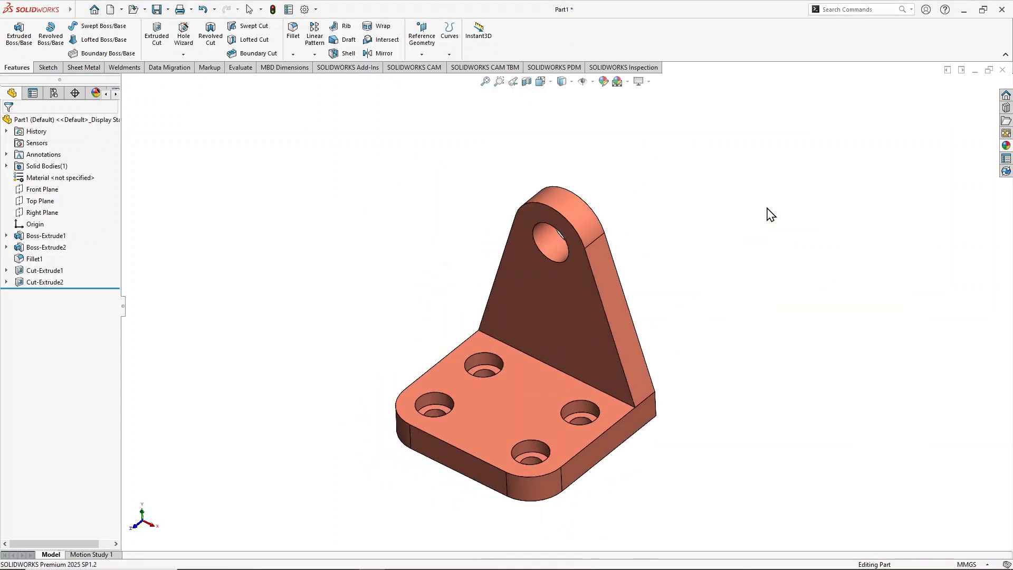
# Turn RealView Graphics back on for the bracket.
pyautogui.click(642, 82)
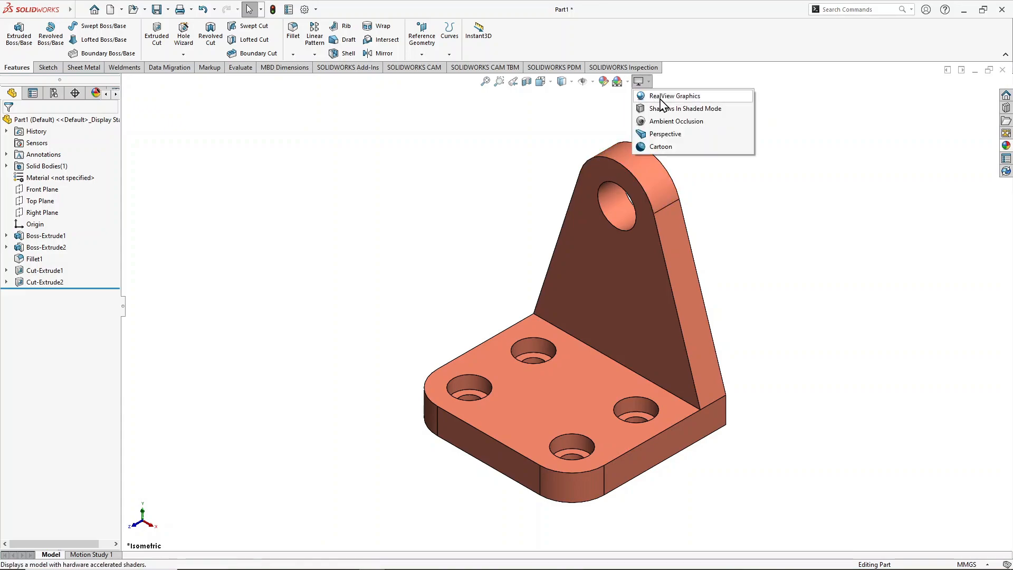
pyautogui.click(662, 98)
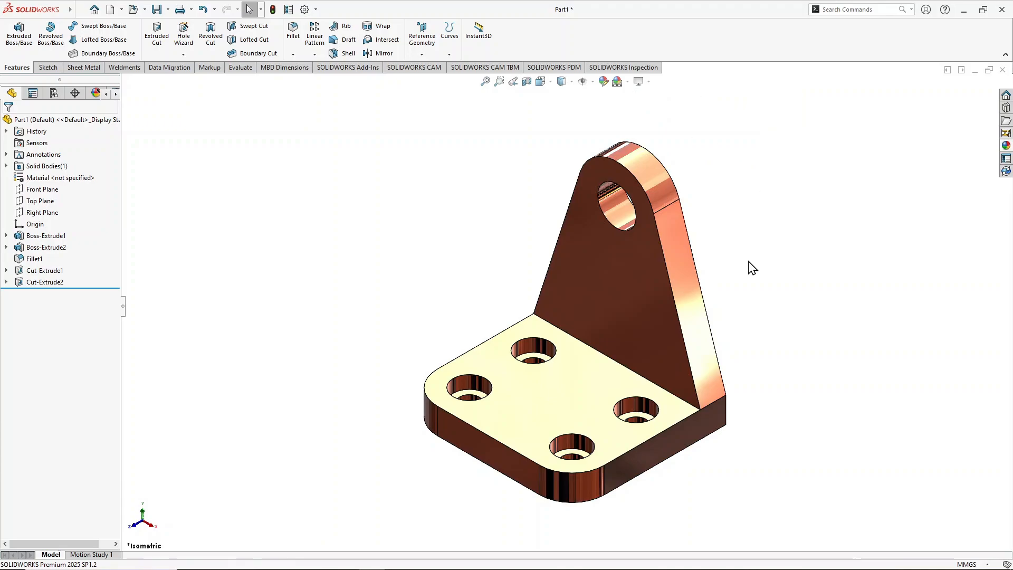
pyautogui.press('z')
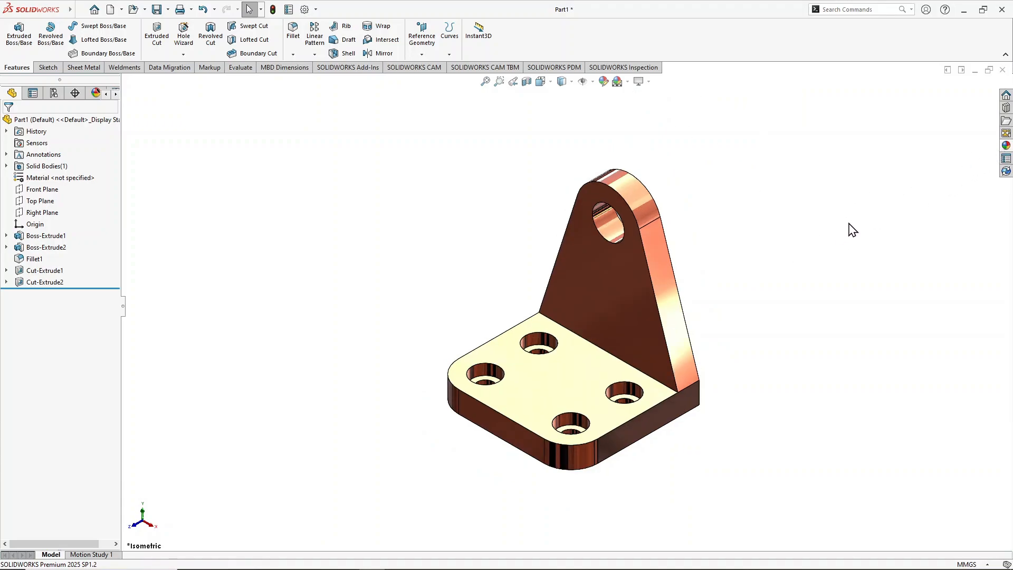
pyautogui.scroll(-2, 692, 319)
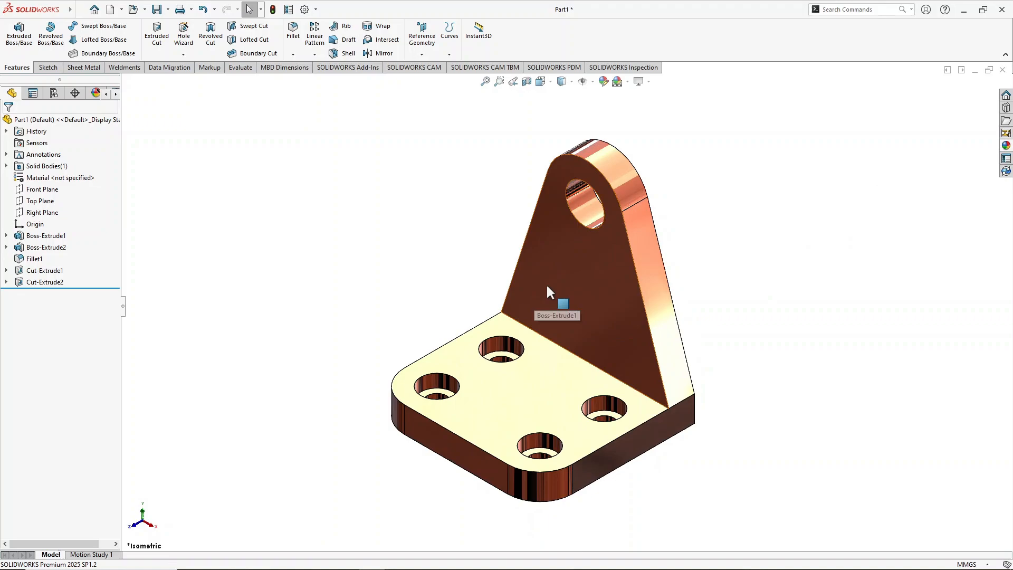
# Edit the part's polished copper appearance, trying red, yellow and cyan standard colours before choosing magenta with RGB 255, 0, 255.
pyautogui.click(96, 95)
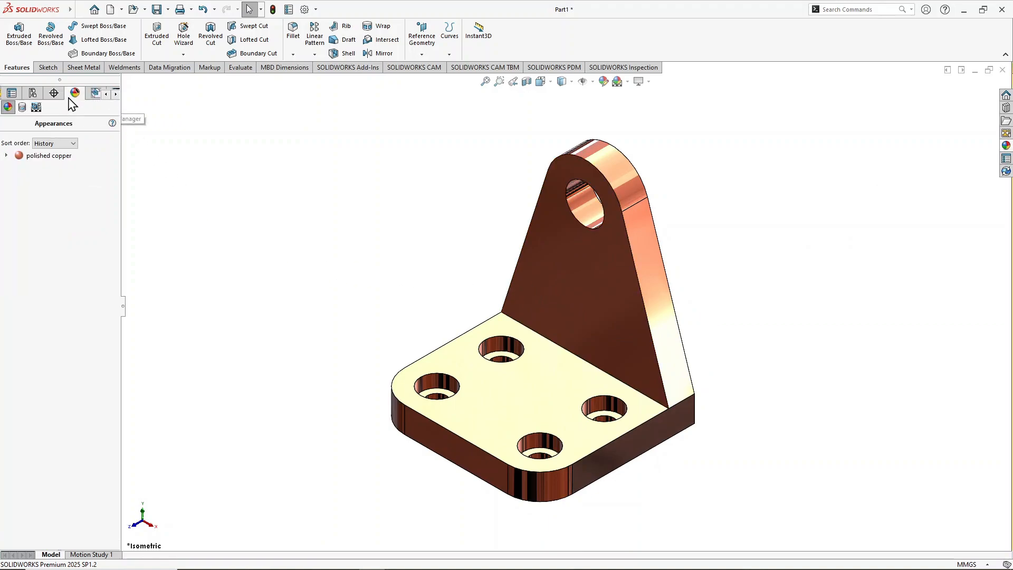
pyautogui.click(5, 157)
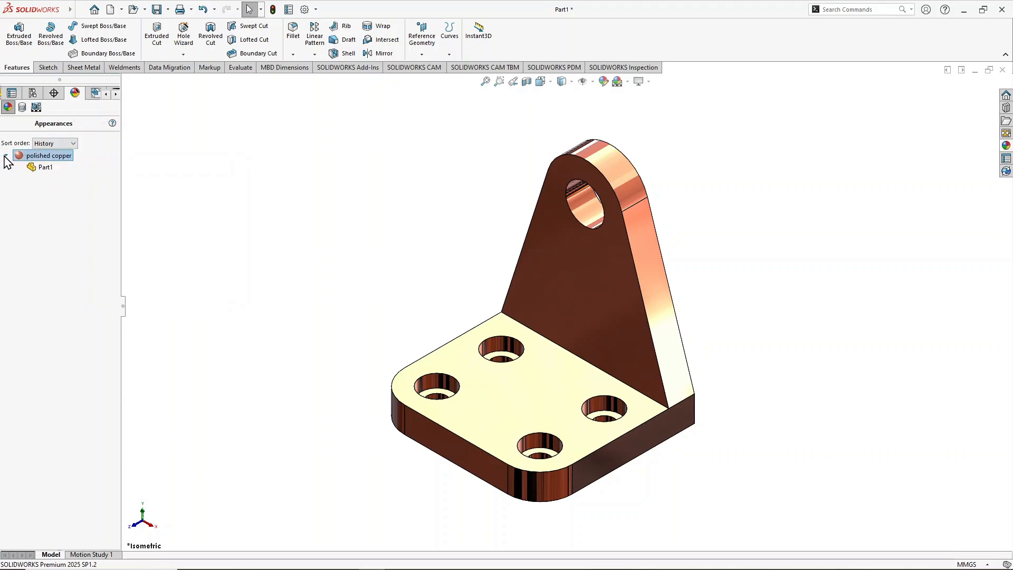
pyautogui.rightClick(39, 167)
pyautogui.click(75, 175)
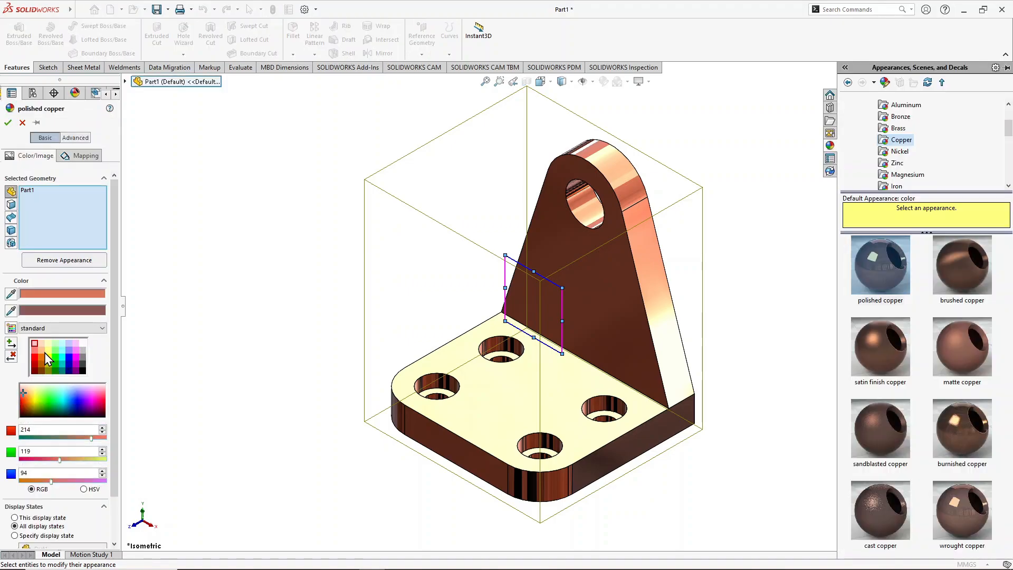
pyautogui.click(35, 358)
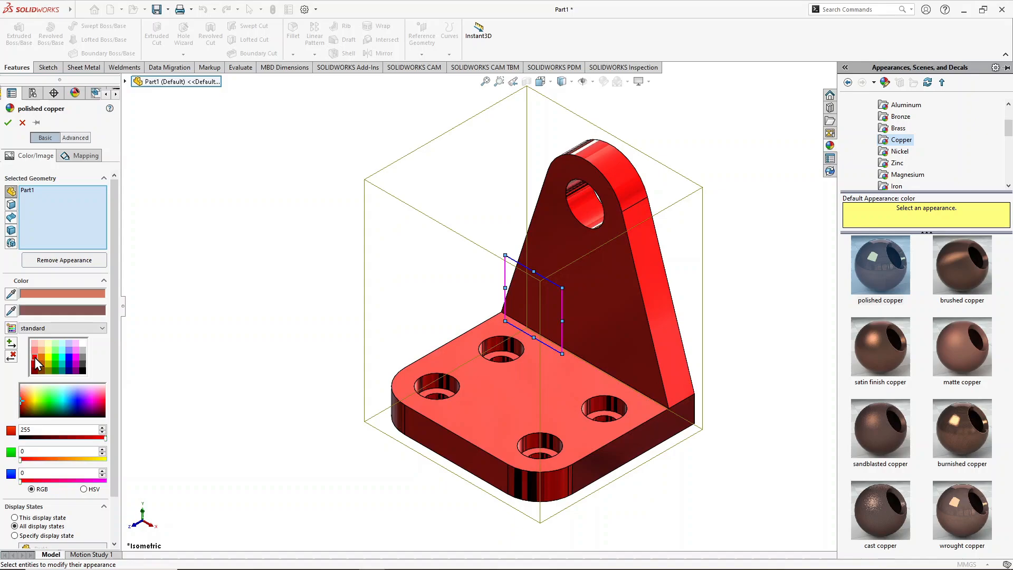
pyautogui.click(47, 358)
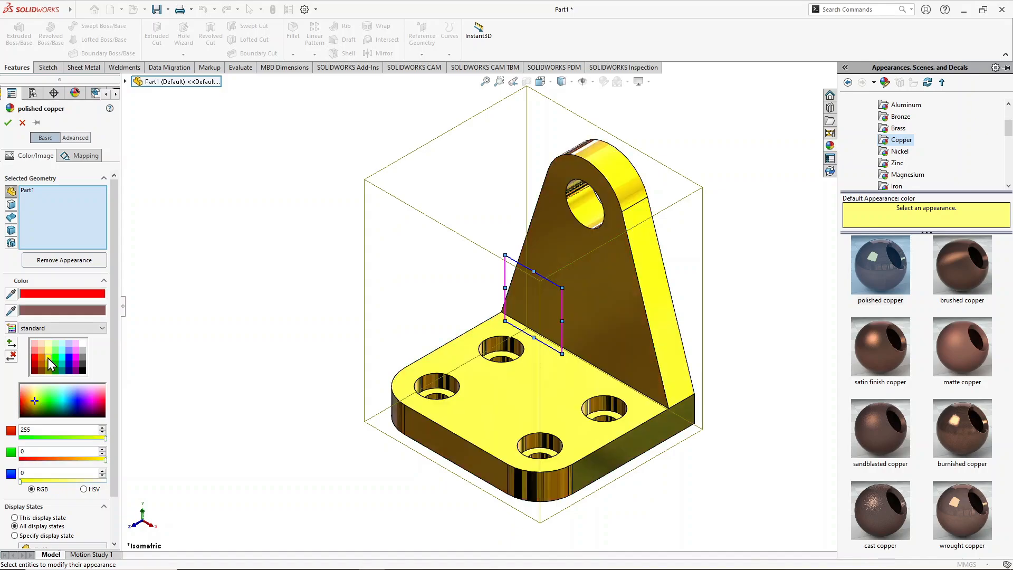
pyautogui.click(62, 359)
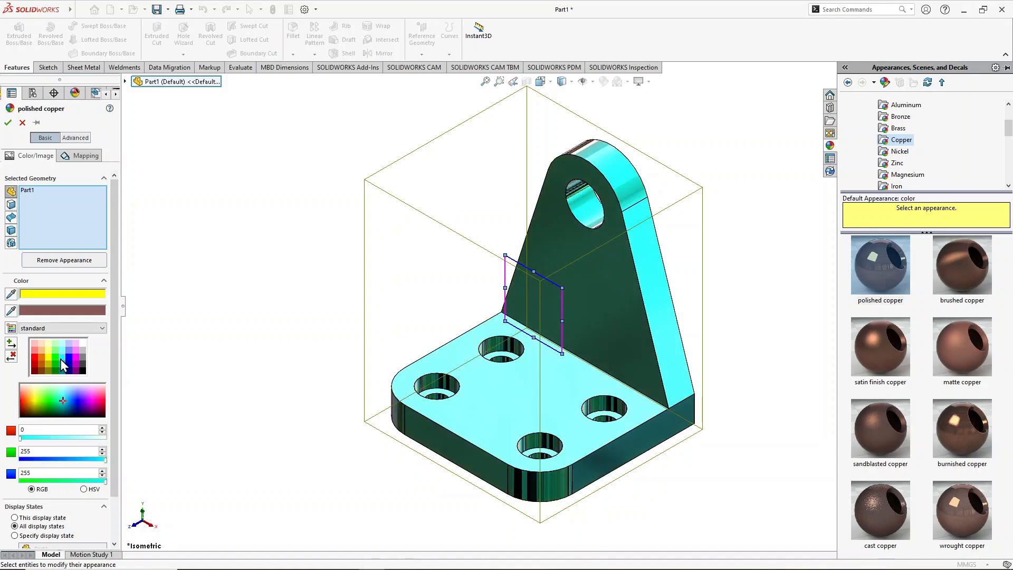
pyautogui.click(54, 359)
pyautogui.click(75, 357)
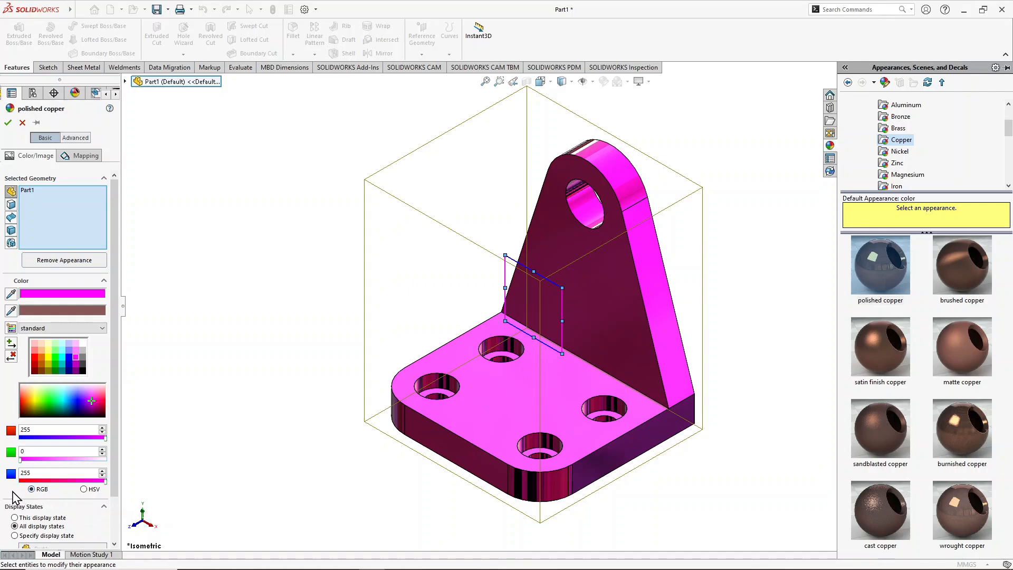
# Try a red value of 0 for the appearance colour, set it back to 255 and accept the appearance.
pyautogui.moveTo(39, 429); pyautogui.dragTo(18, 429)
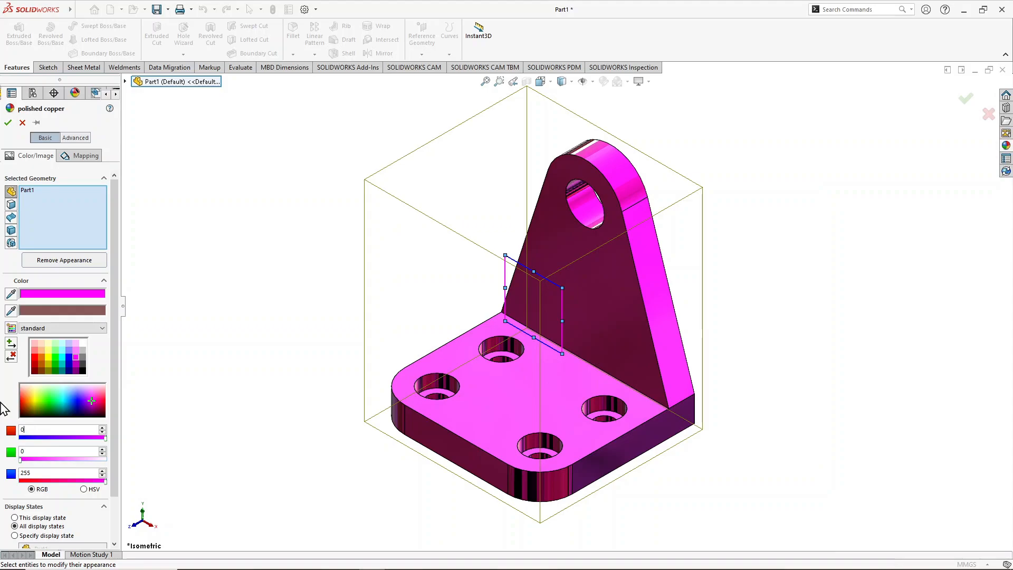
pyautogui.click(8, 406)
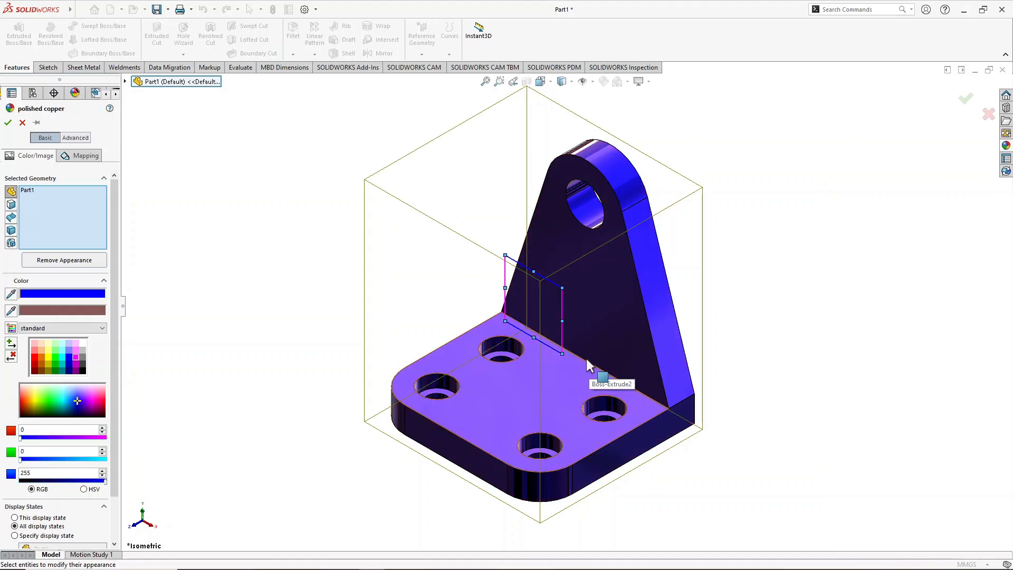
pyautogui.doubleClick(23, 429)
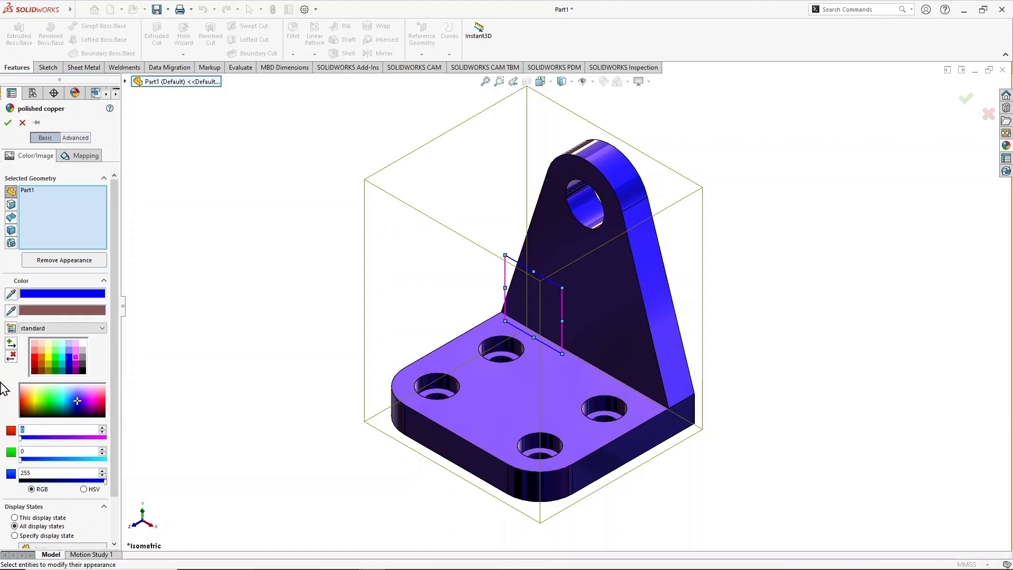
pyautogui.write('255')
pyautogui.press('Return')
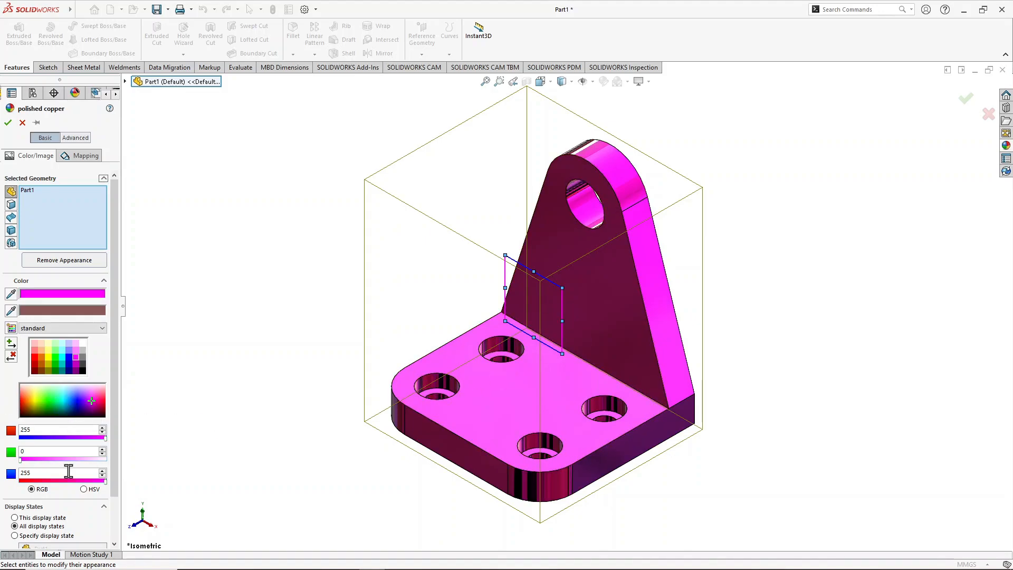
pyautogui.scroll(-1, 3, 506)
pyautogui.scroll(1, 3, 505)
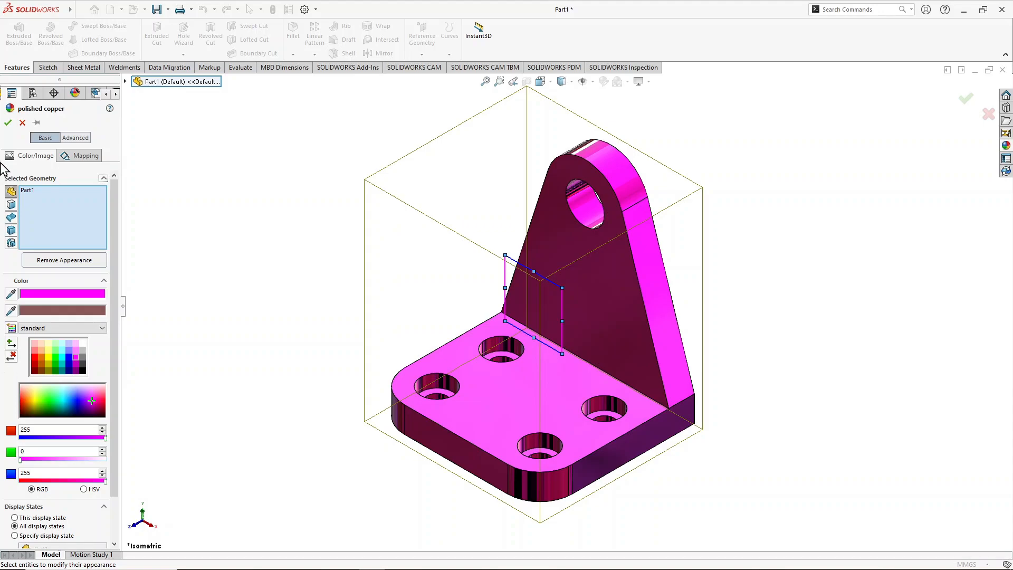
pyautogui.click(8, 123)
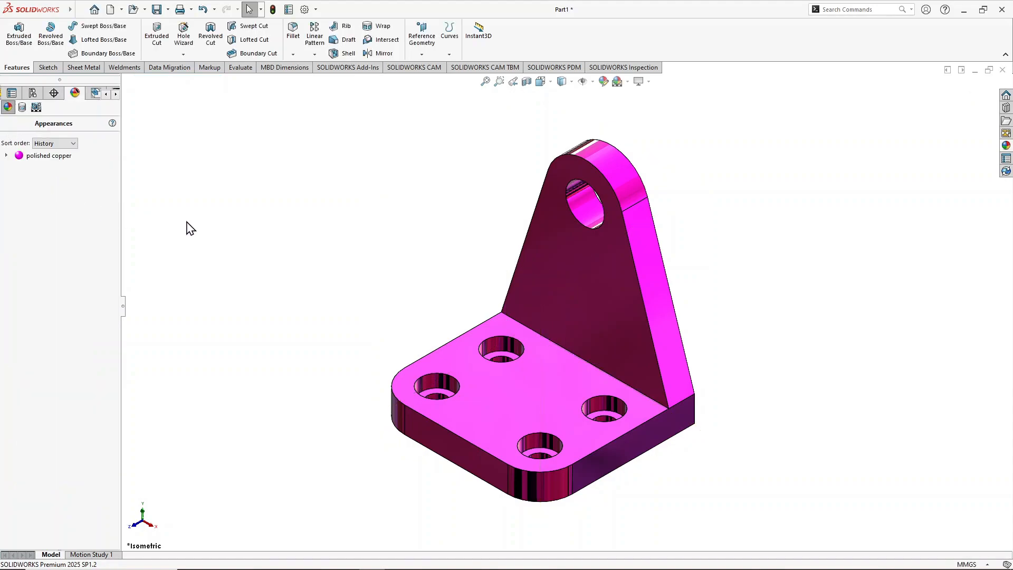
# Apply the solid Red appearance to the Cut-Extrude1 feature that forms the wide upper portions of the four base holes.
pyautogui.click(1007, 147)
pyautogui.scroll(-1, 898, 159)
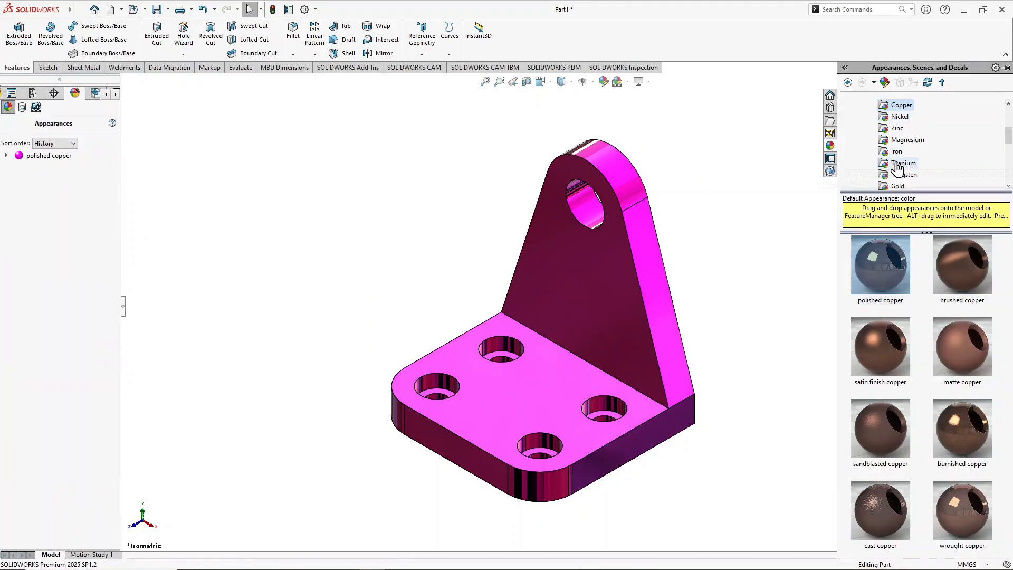
pyautogui.scroll(-5, 898, 167)
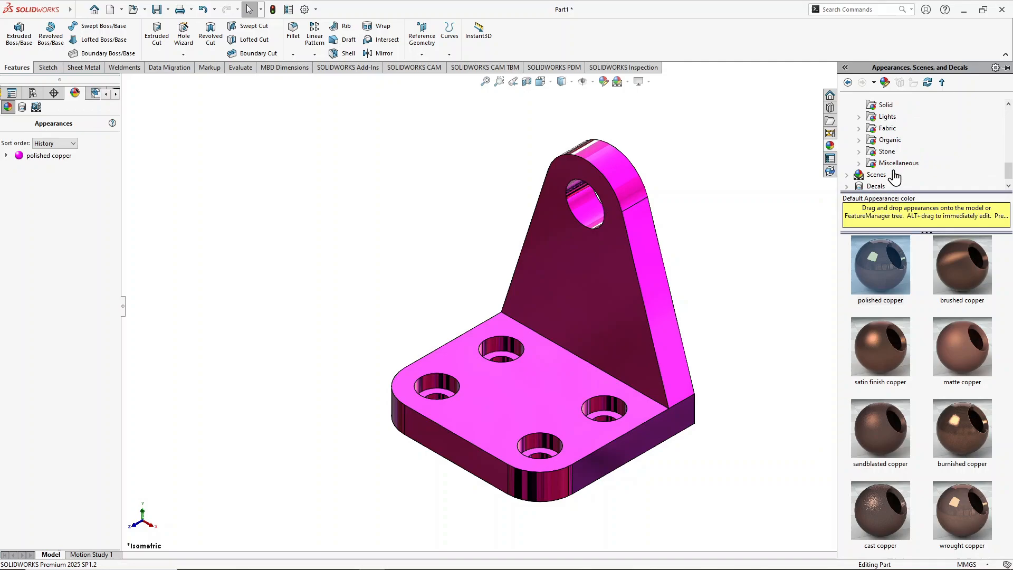
pyautogui.click(882, 105)
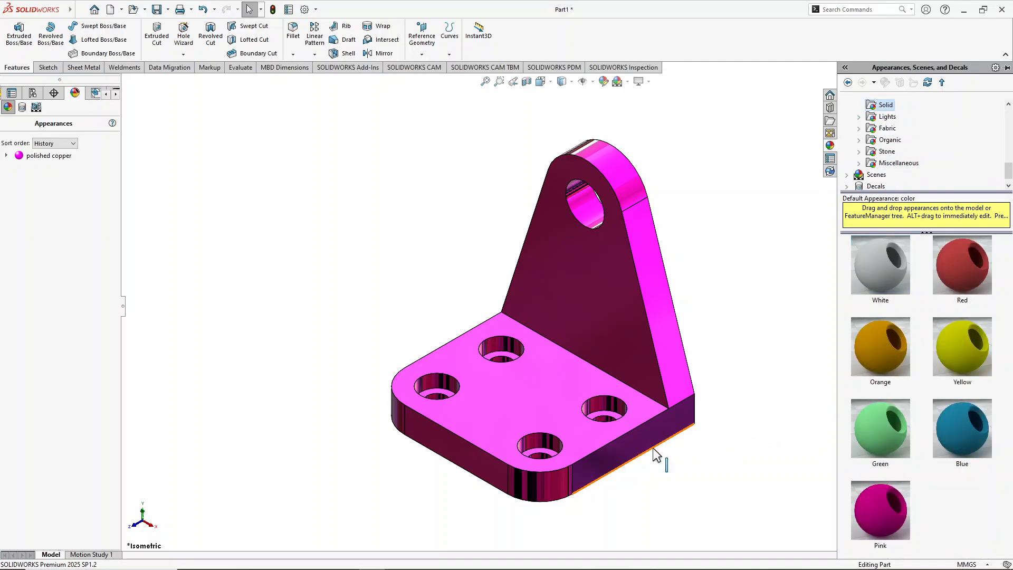
pyautogui.scroll(-2, 612, 411)
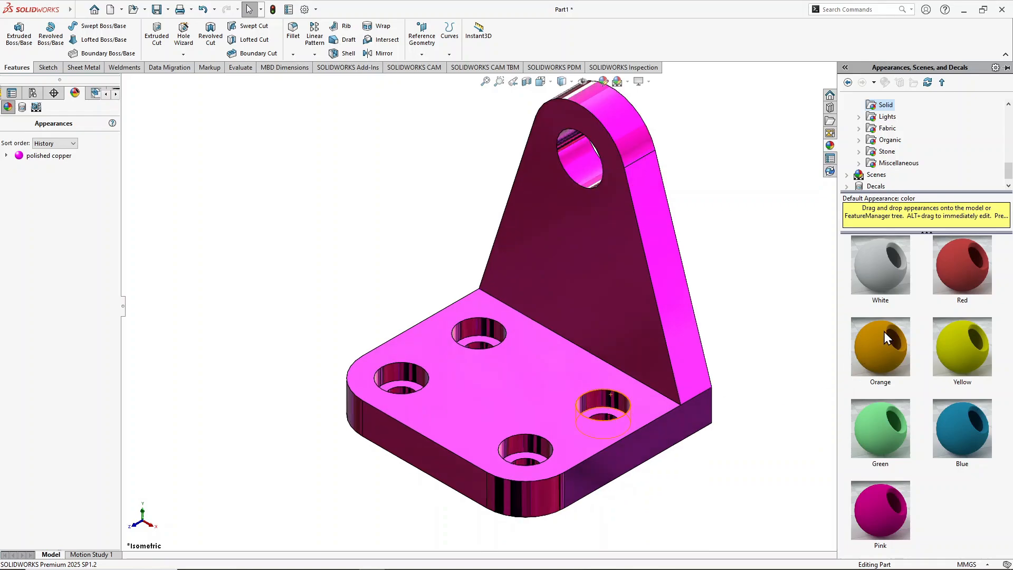
pyautogui.moveTo(964, 259); pyautogui.dragTo(603, 401)
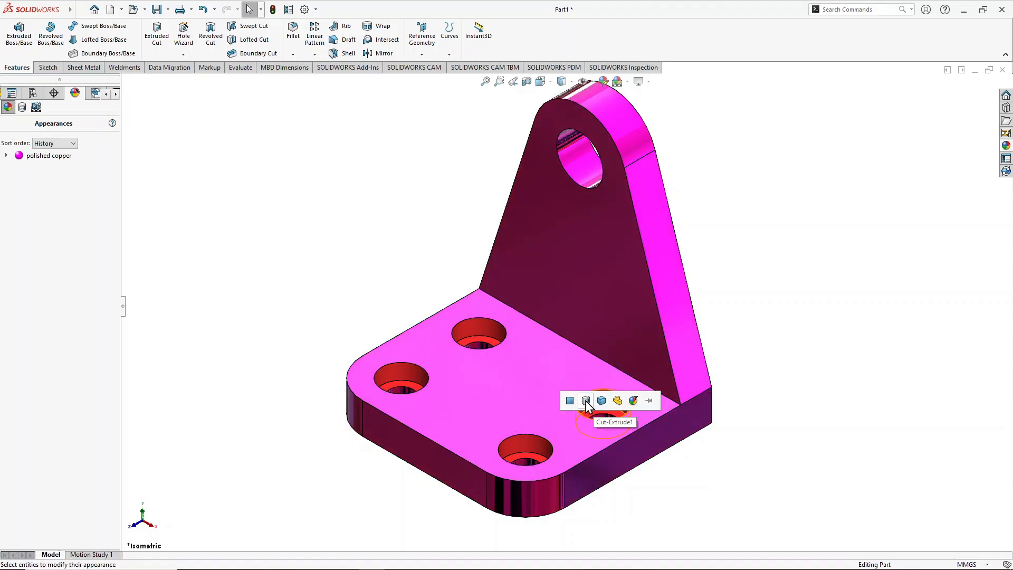
pyautogui.click(585, 400)
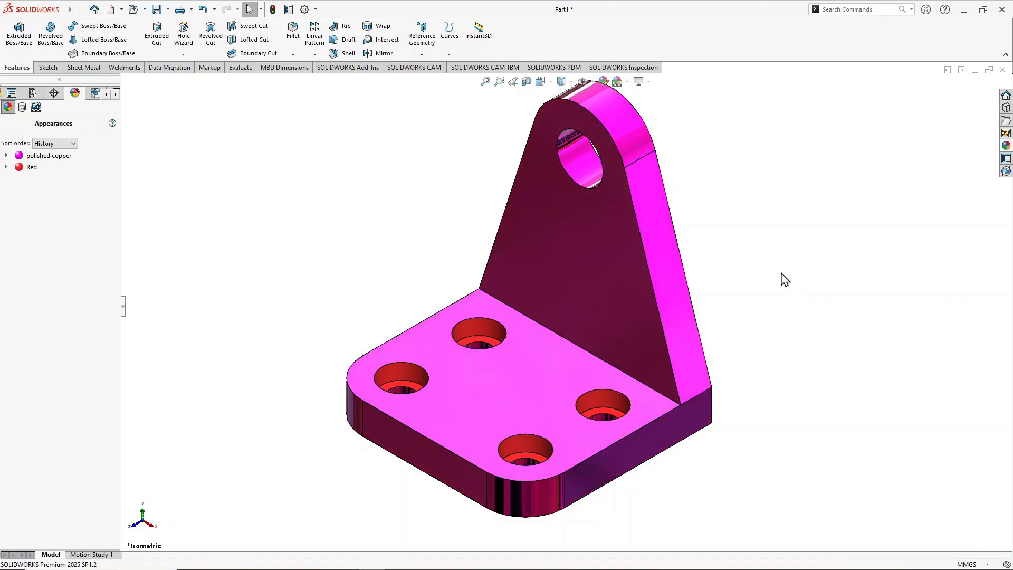
# Apply the solid Red appearance to only the inner cylindrical face of the upright plate's hole.
pyautogui.click(1006, 146)
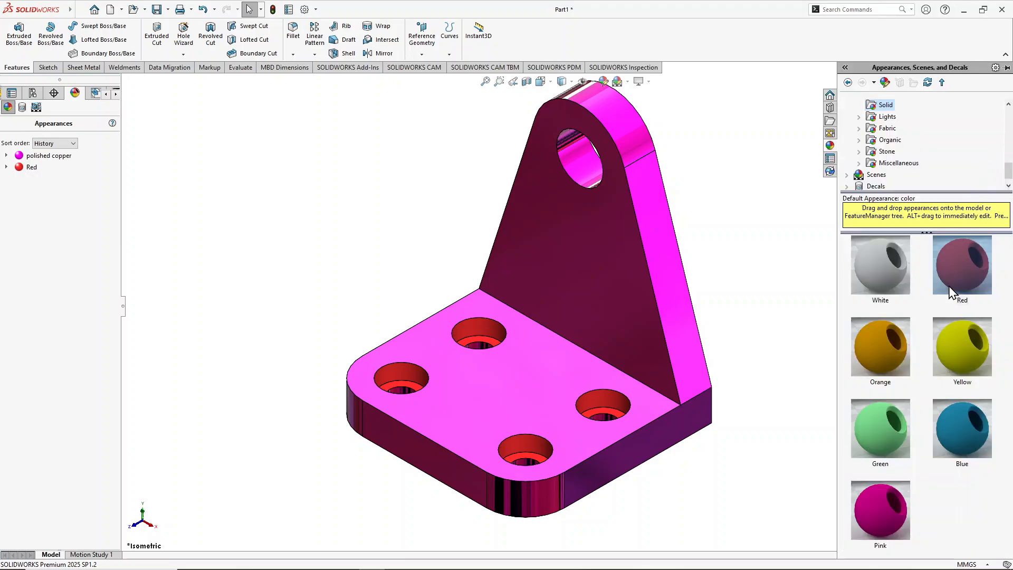
pyautogui.moveTo(953, 264); pyautogui.dragTo(575, 156)
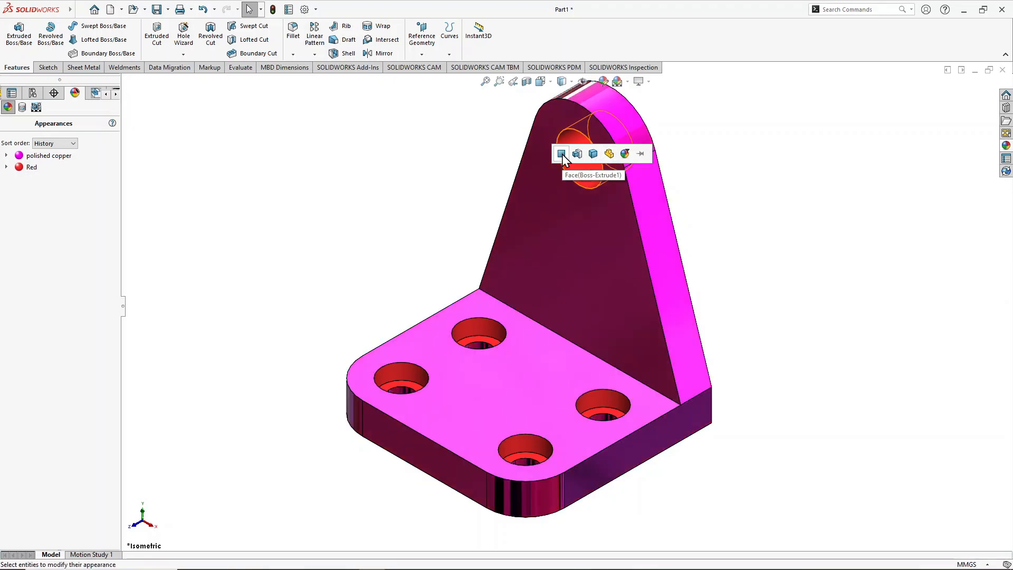
pyautogui.click(562, 154)
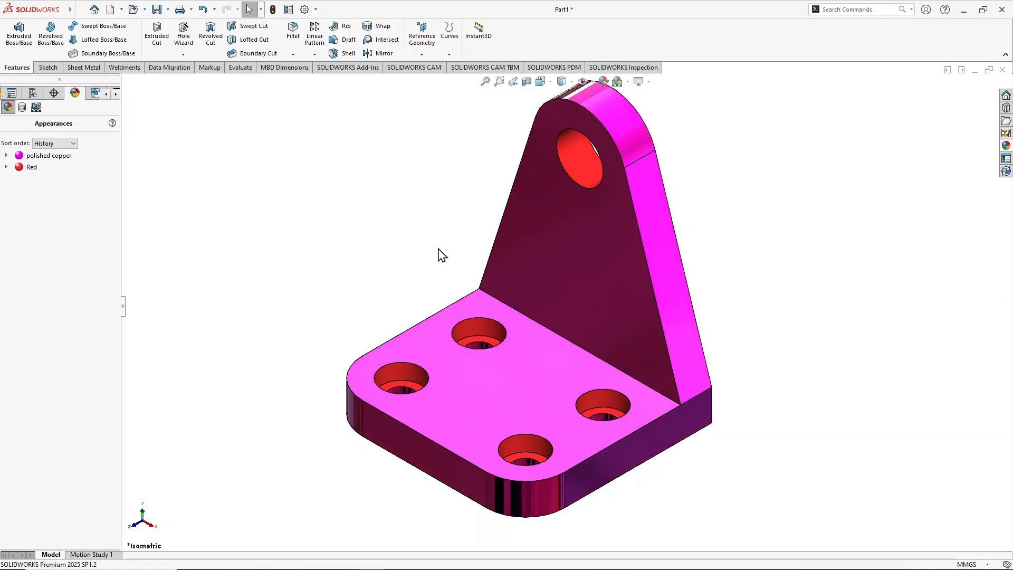
# Examine the recoloured holes from several angles and return the bracket to the isometric view.
pyautogui.moveTo(708, 280); pyautogui.dragTo(729, 348, button='middle')
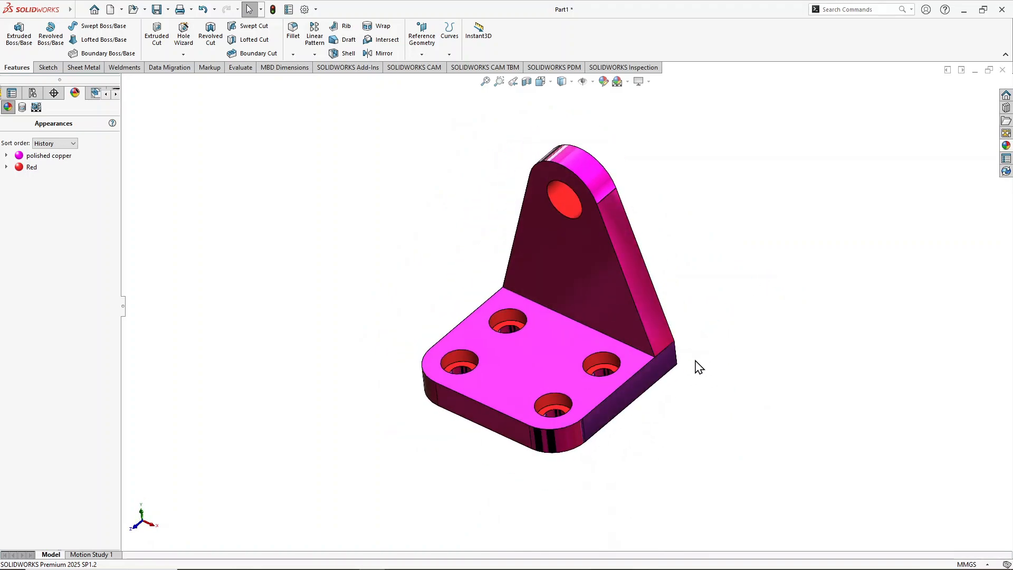
pyautogui.scroll(-2, 728, 339)
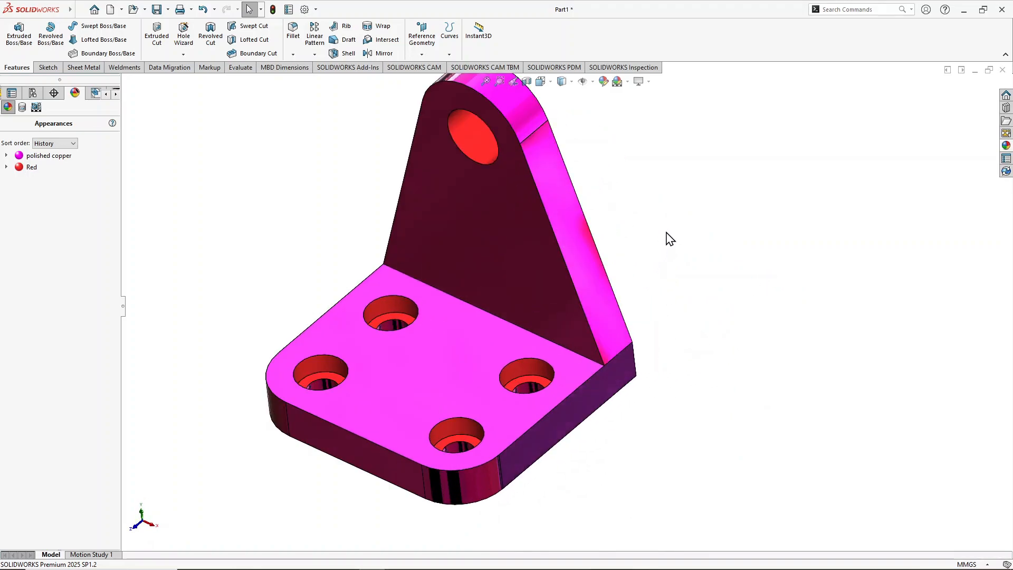
pyautogui.moveTo(706, 213); pyautogui.dragTo(644, 295, button='middle')
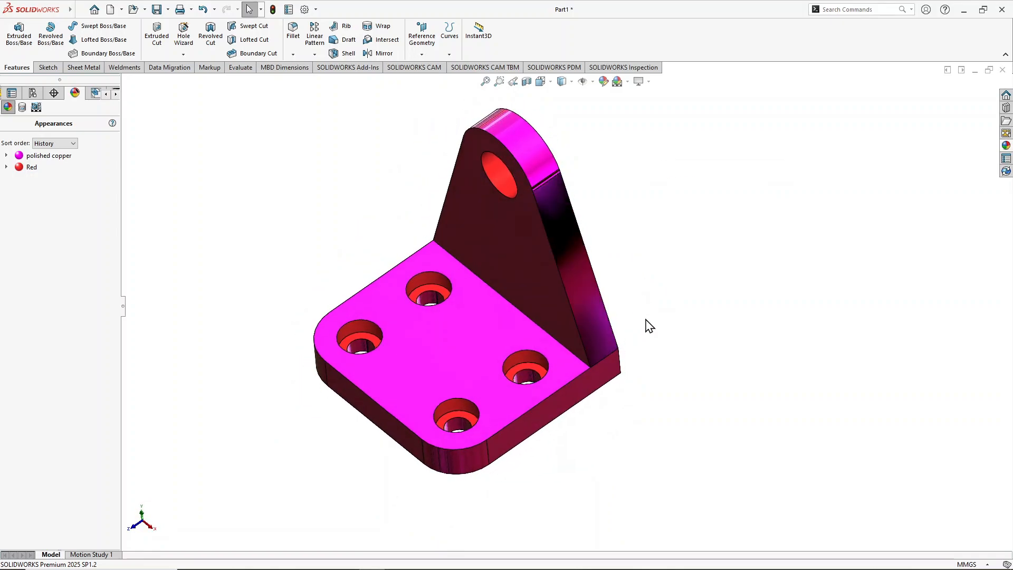
pyautogui.press('space')
pyautogui.click(770, 209)
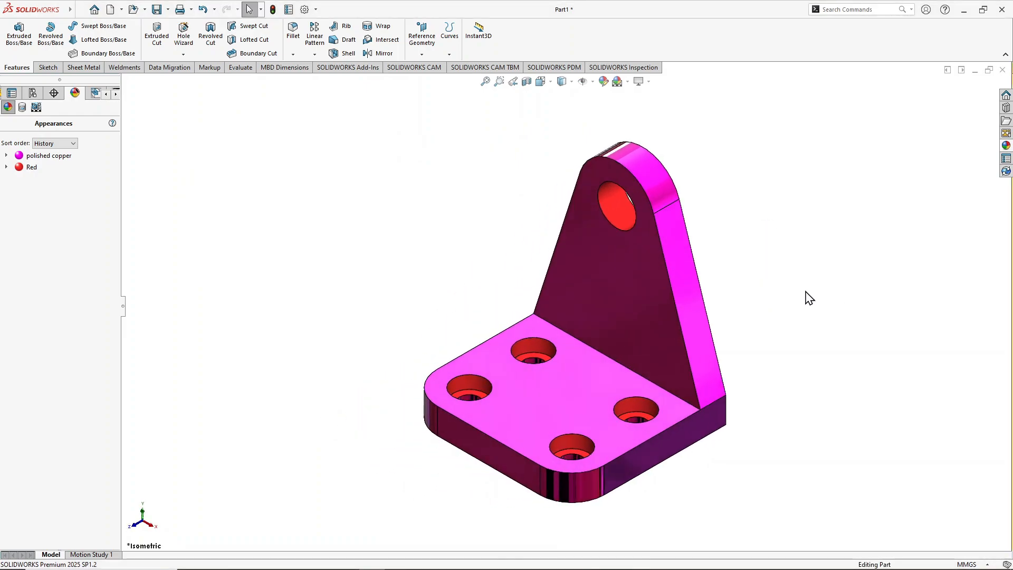
pyautogui.scroll(-1, 806, 292)
pyautogui.scroll(2, 806, 291)
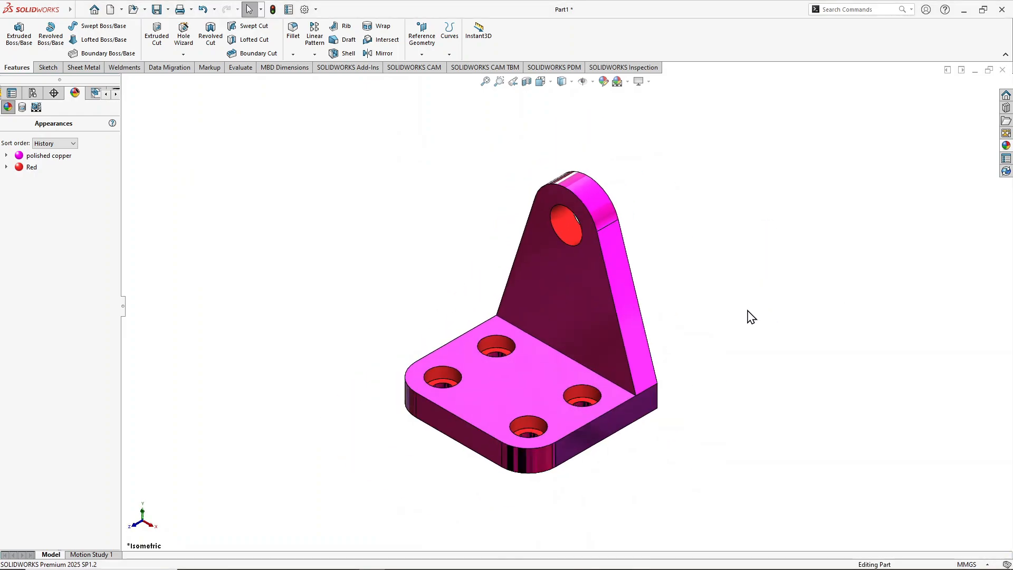
pyautogui.scroll(-1, 680, 344)
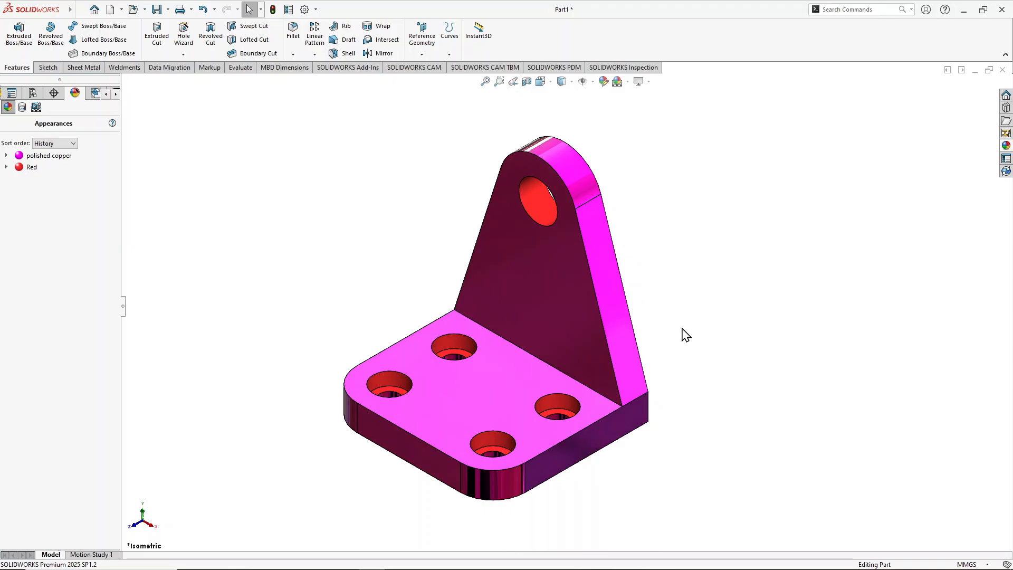